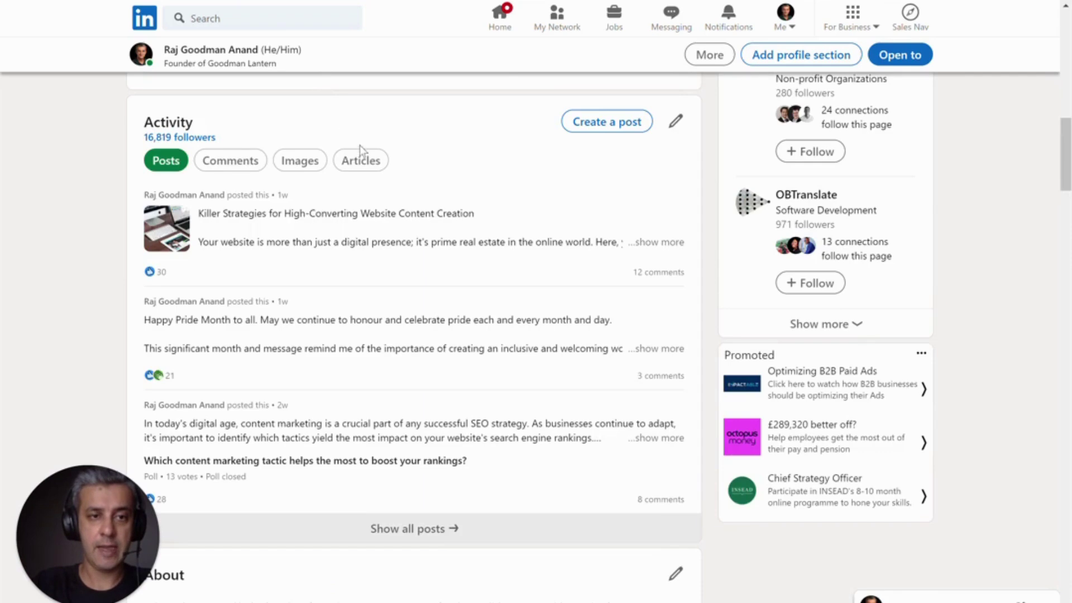
- Copy the entire text of the LinkedIn profile page and switch to a new GPT-4 chat in ChatGPT
scroll(359, 145, up, 15)
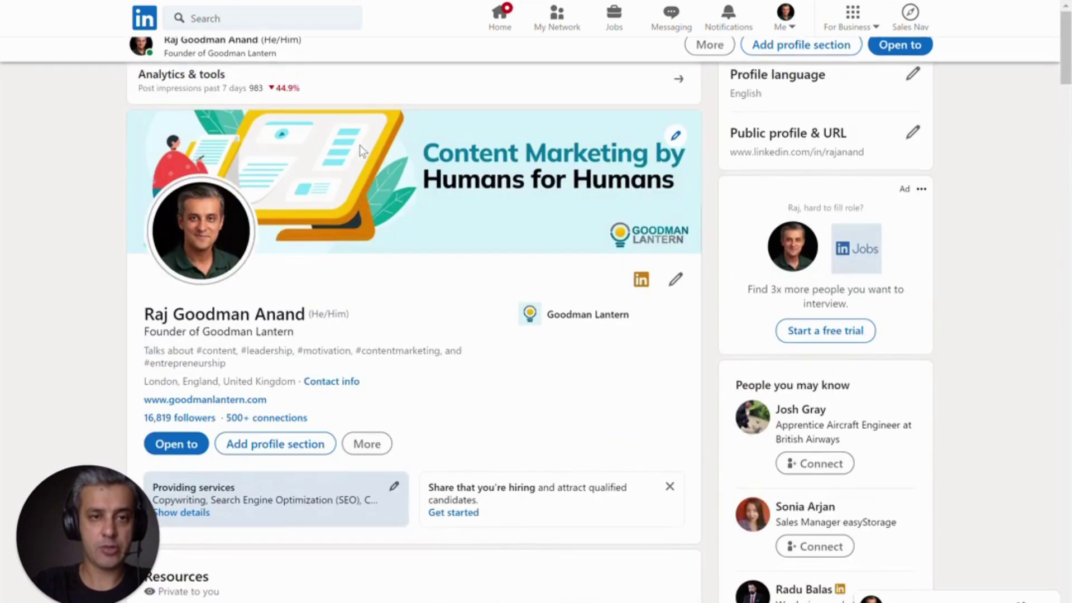
scroll(352, 151, down, 6)
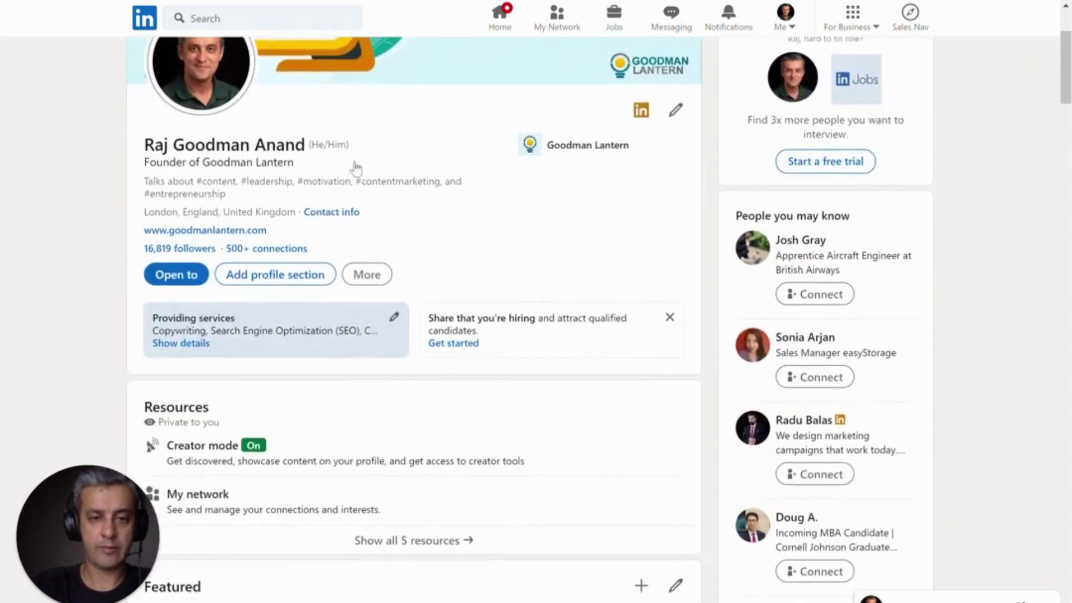
scroll(357, 166, down, 1)
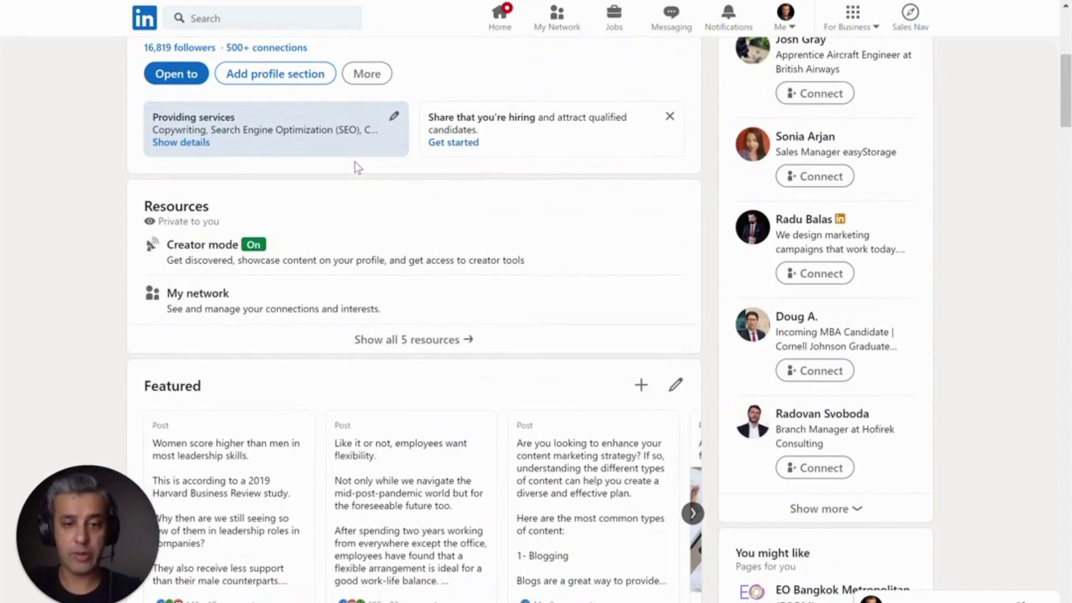
key(ctrl+a)
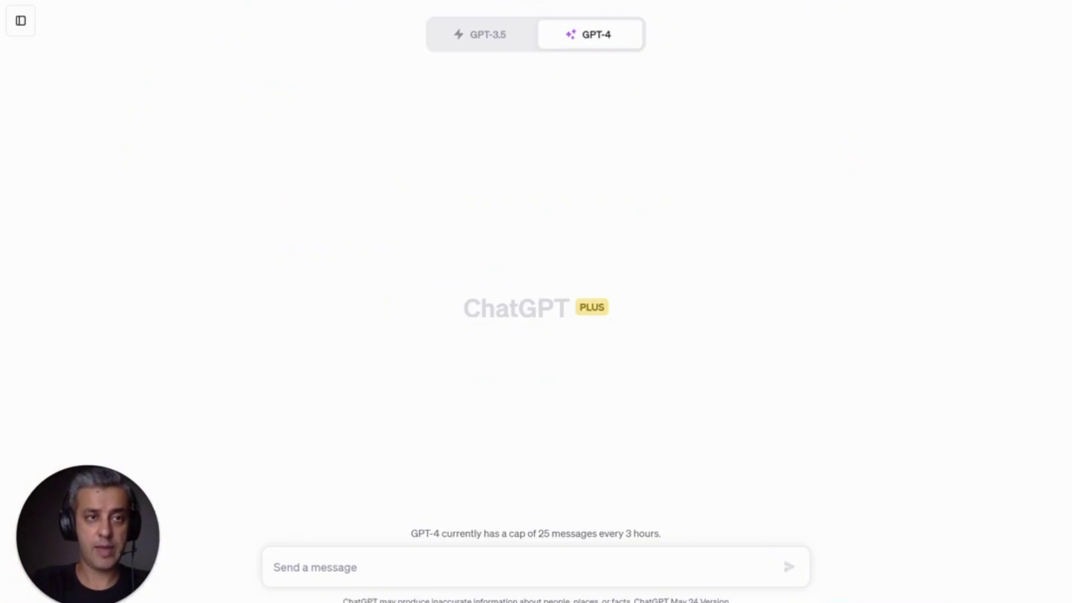
click(138, 6)
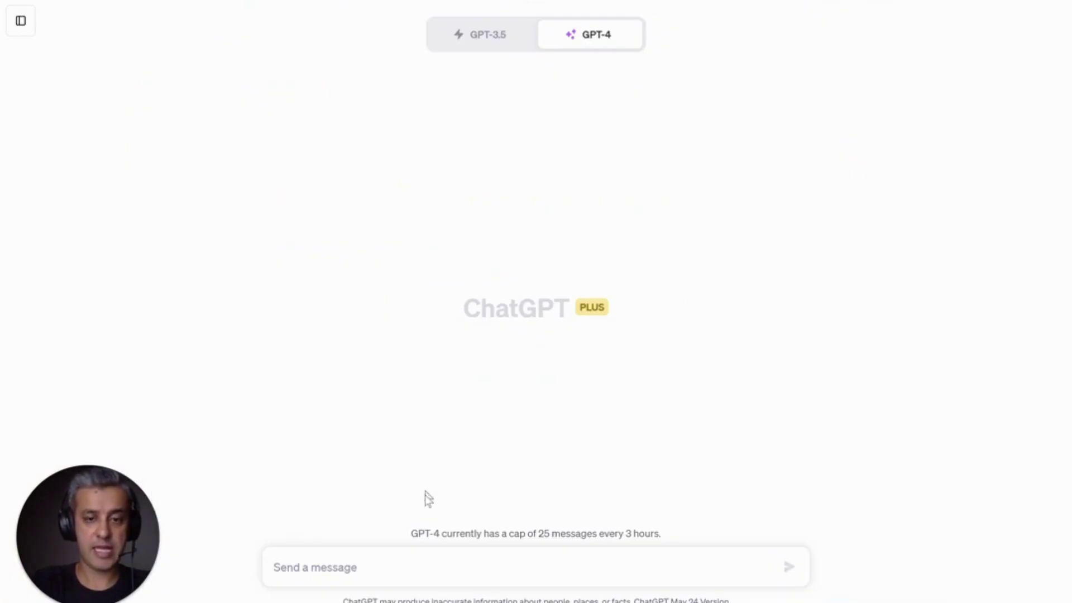
- Try to send the prompt "Analyse this linkedin profile:" followed by the full copied profile text
text(A)
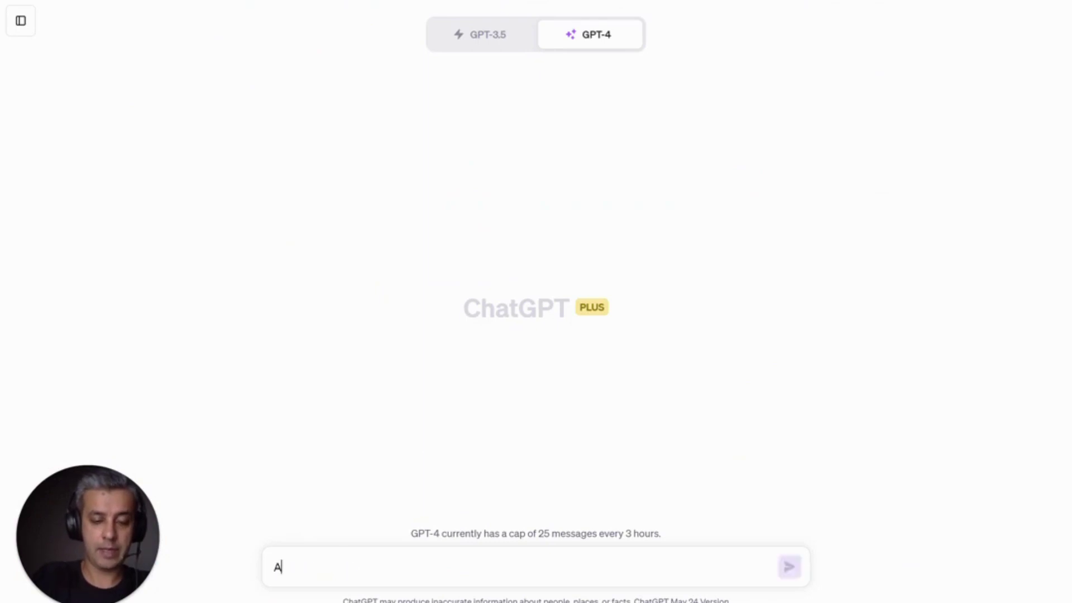
text(n)
text(ly)
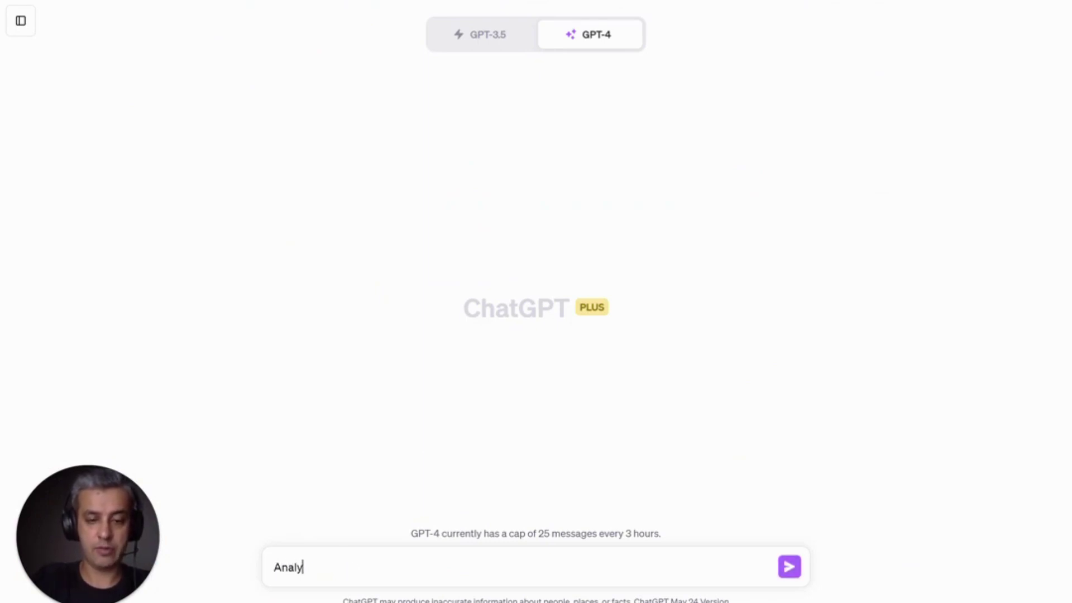
text(se )
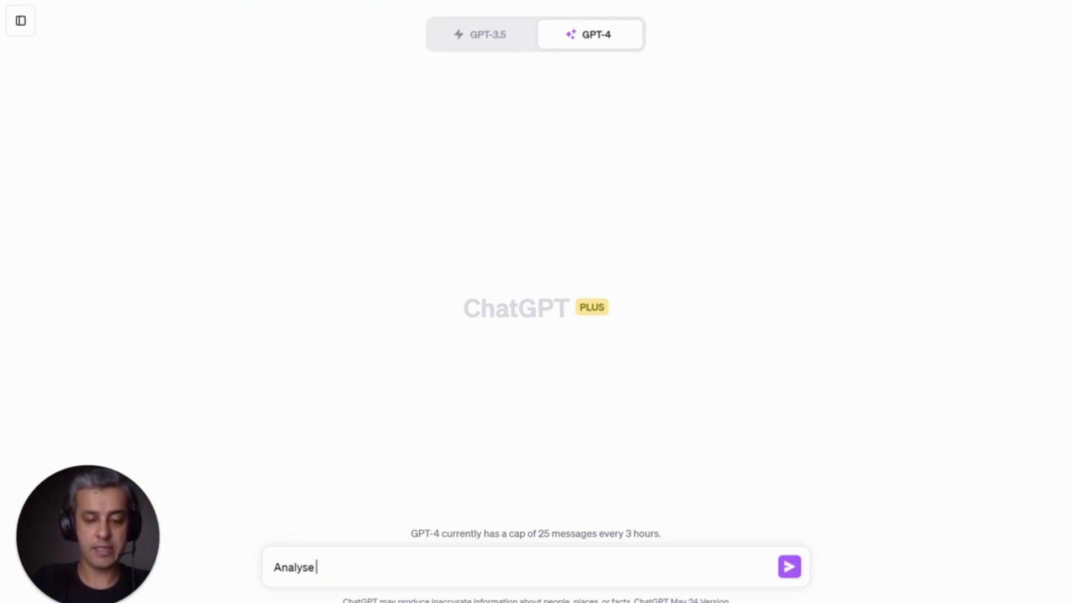
text(this linkedin p)
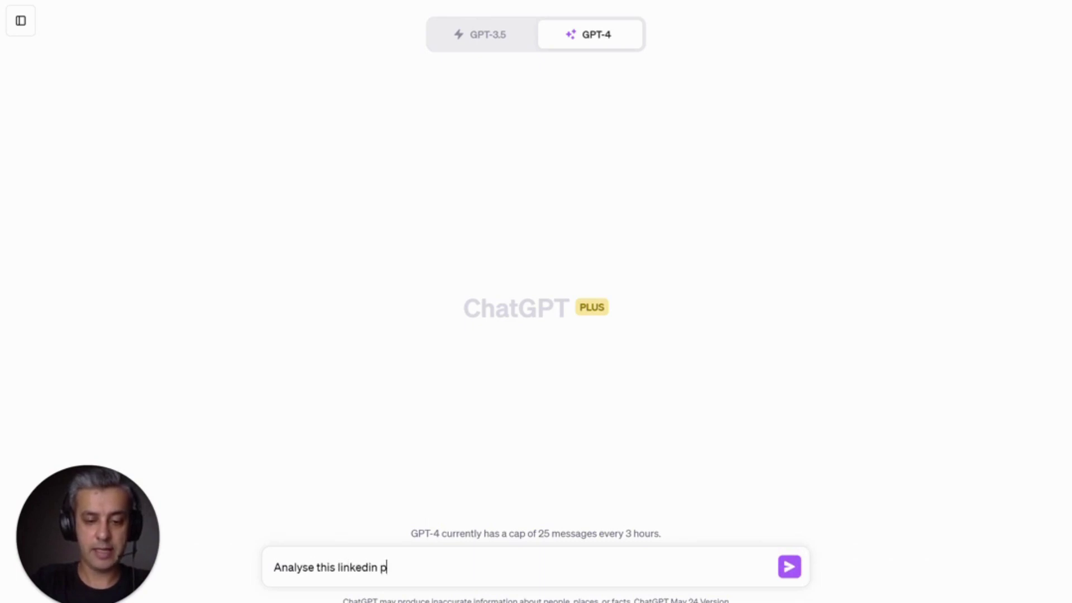
text(rofile:)
key(shift+Return)
key(shift+Return)
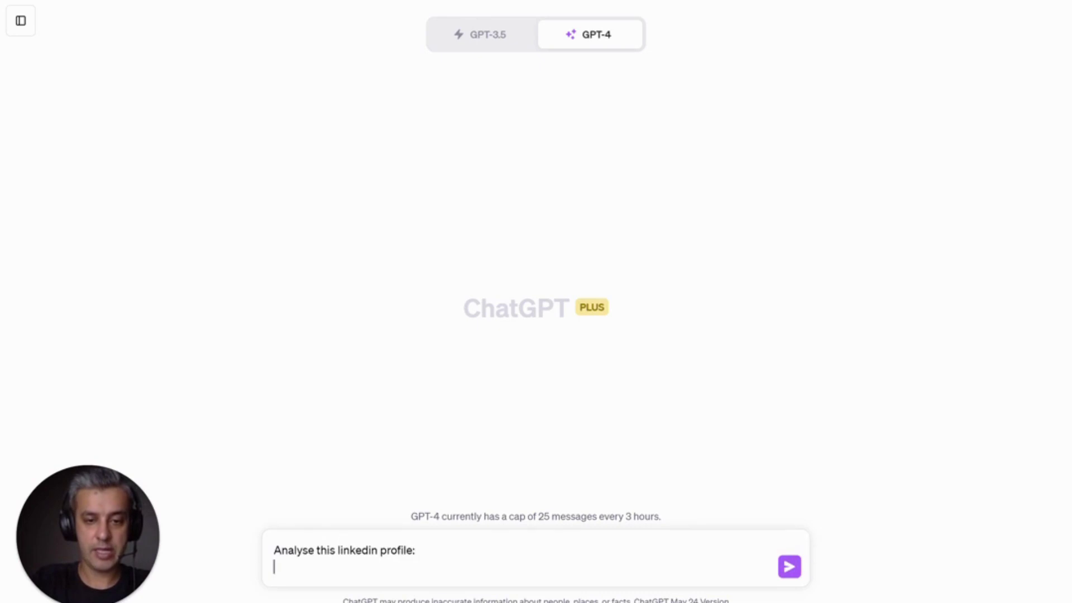
key(ctrl+v)
key(Return)
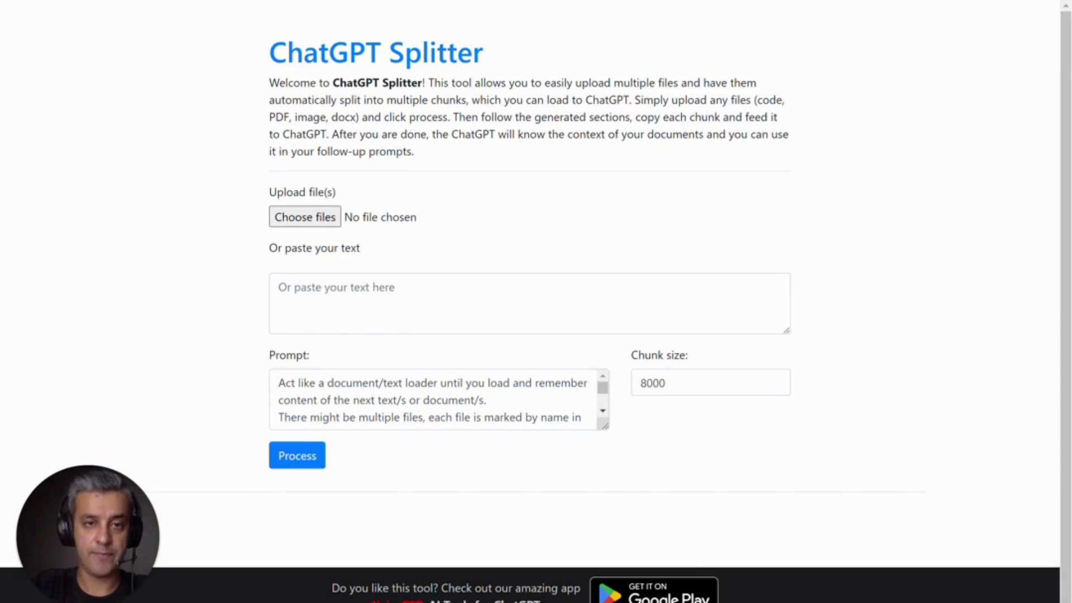
- In ChatGPT Splitter, paste the copied profile text and process it with the default prompt and chunk size
click(340, 289)
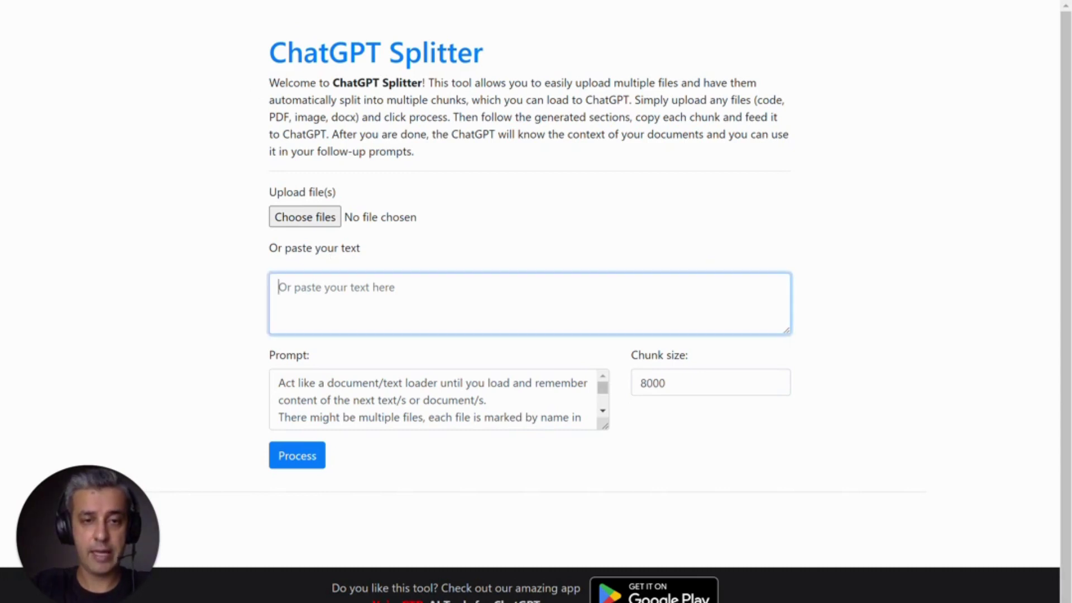
key(ctrl+v)
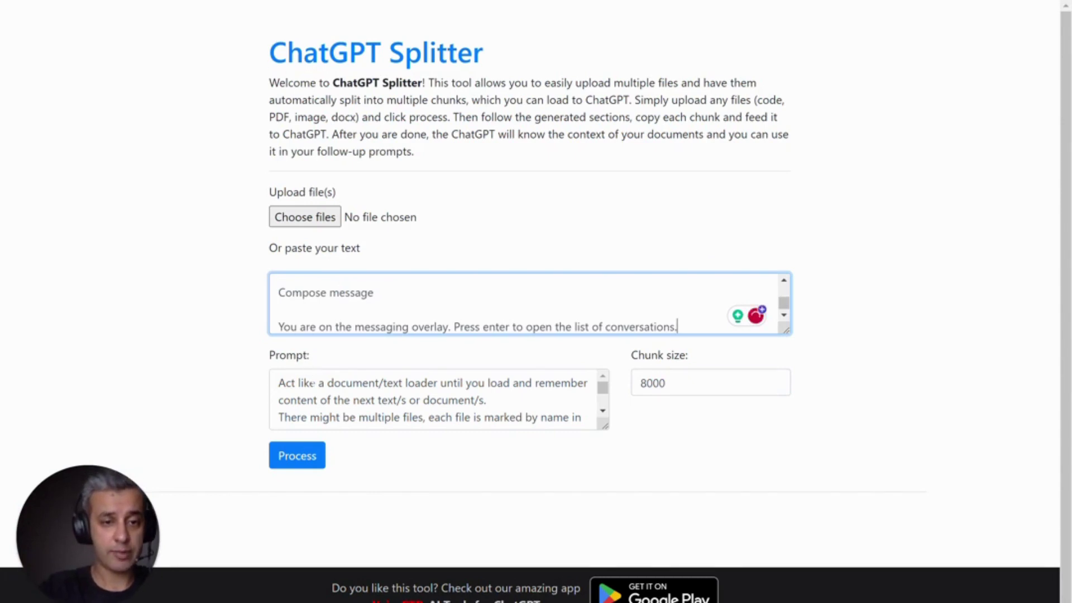
click(315, 382)
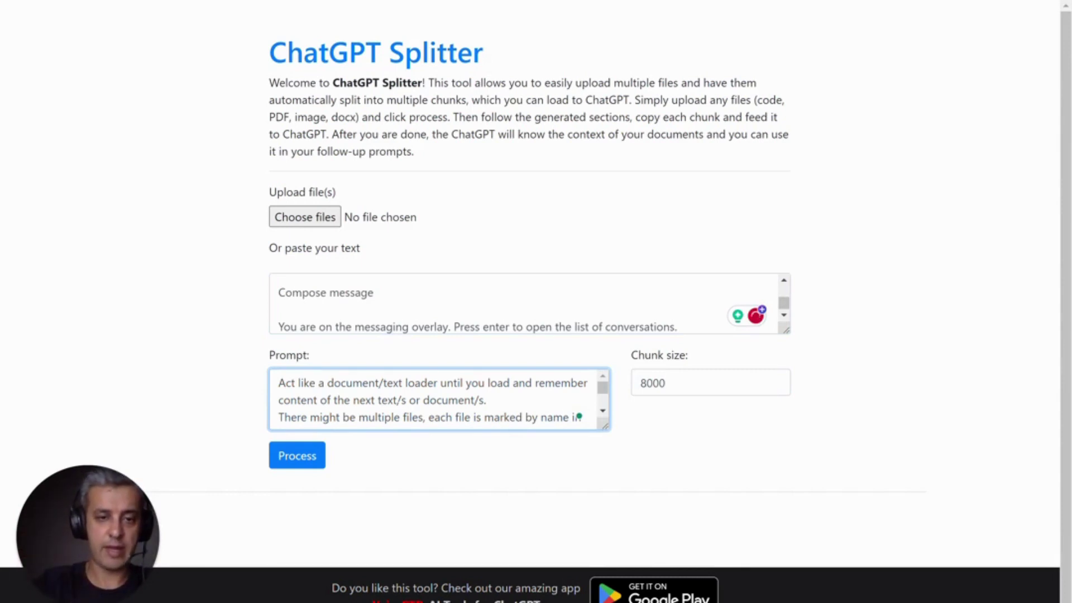
click(294, 468)
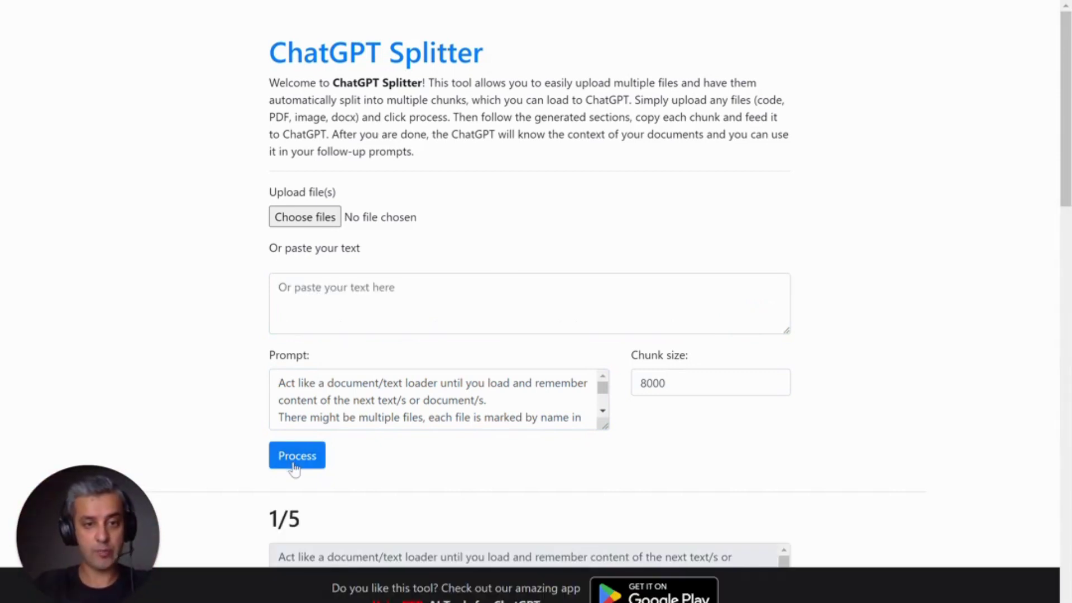
- Review the splitter's prompt to its end and copy chunk 1/5 of the split profile text
scroll(433, 400, down, 1)
scroll(439, 399, down, 3)
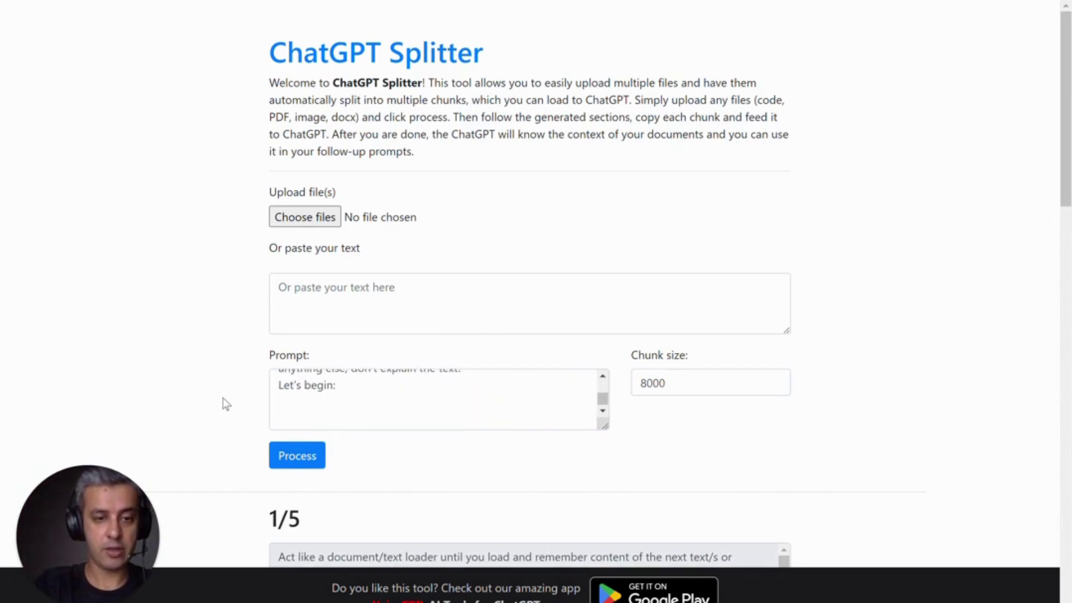
scroll(223, 397, down, 7)
scroll(223, 398, down, 1)
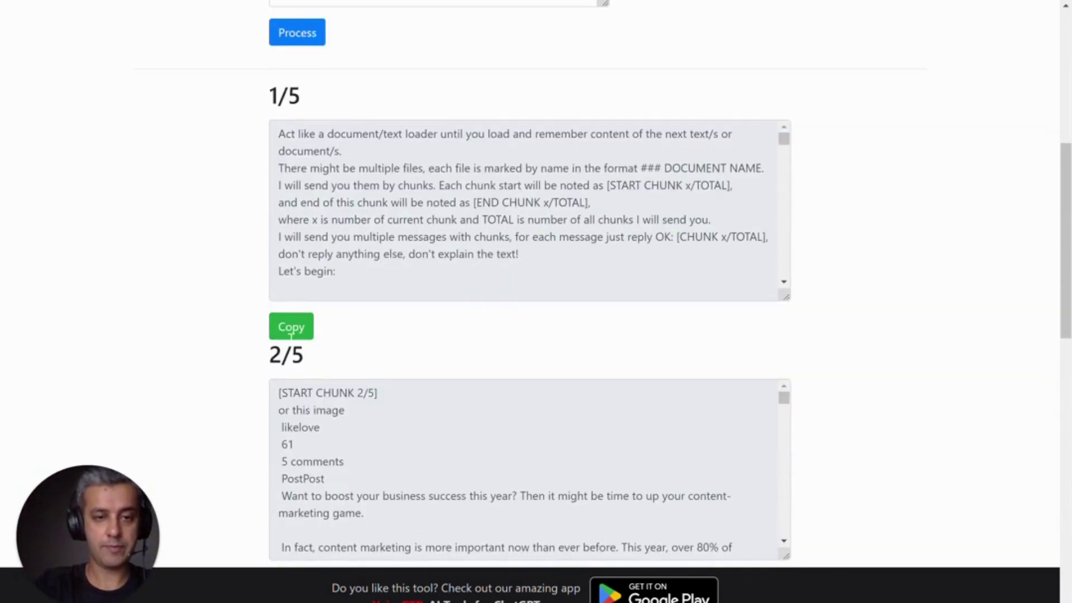
click(291, 328)
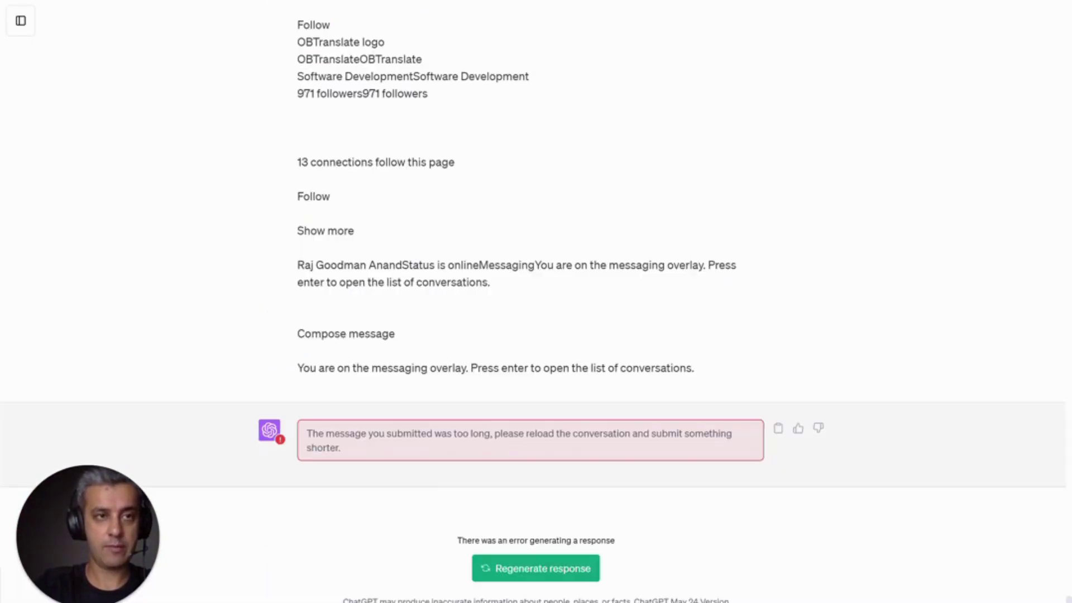
- In ChatGPT, replace the whole text of the original profile message with copied chunk 1/5 and resubmit it
scroll(513, 307, up, 15)
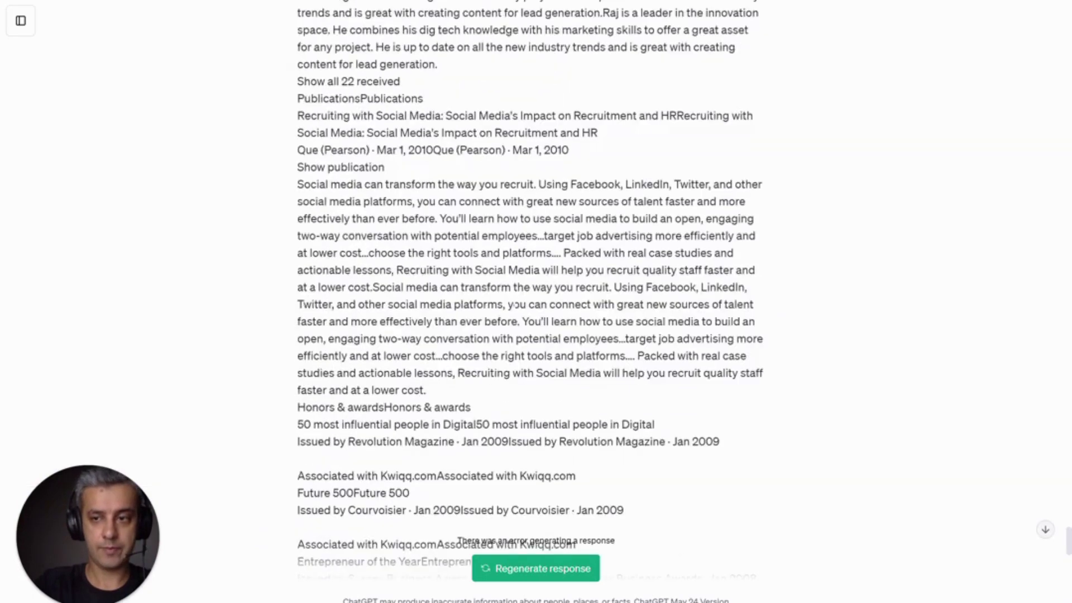
scroll(514, 306, up, 10)
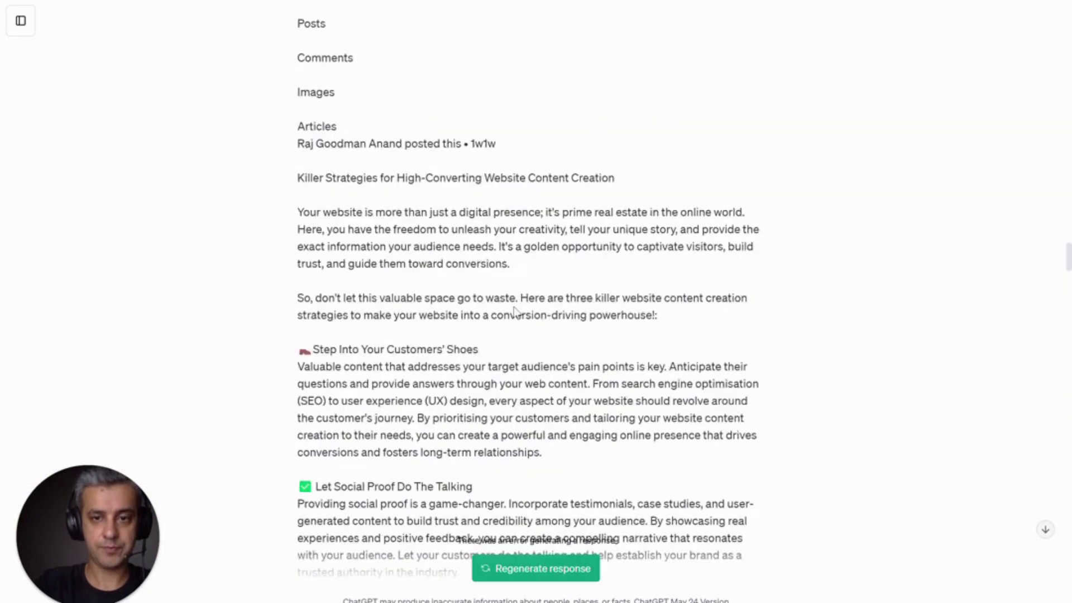
scroll(513, 307, up, 15)
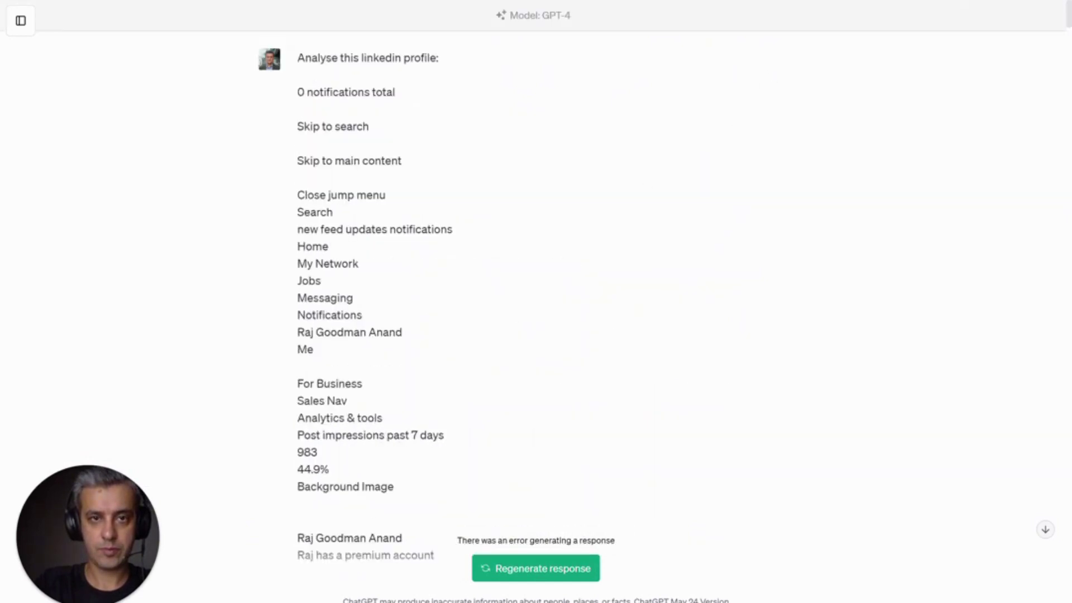
key(ctrl+a)
key(ctrl+v)
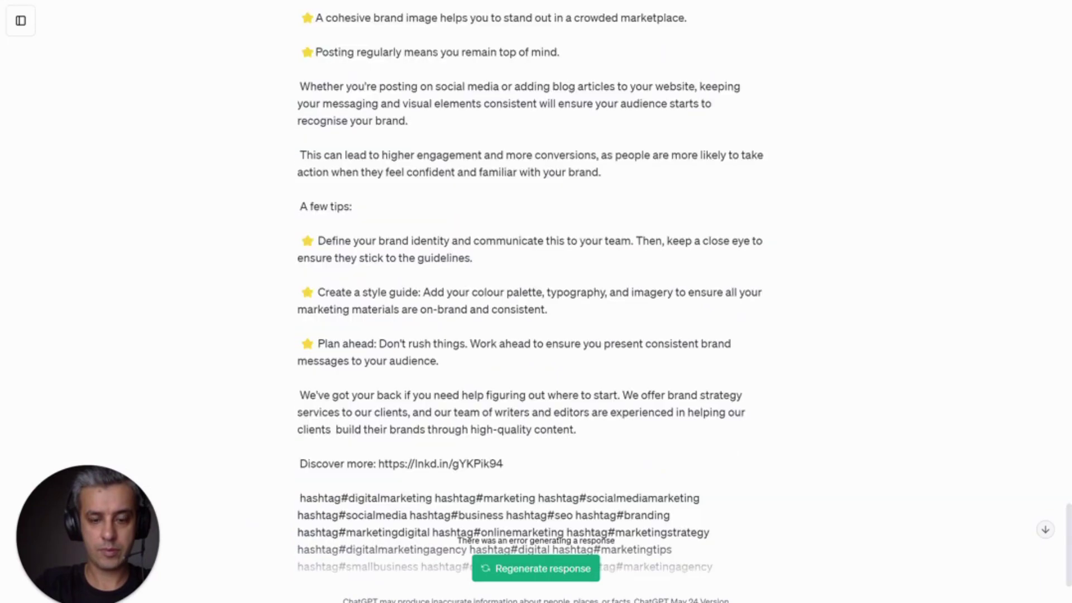
click(533, 570)
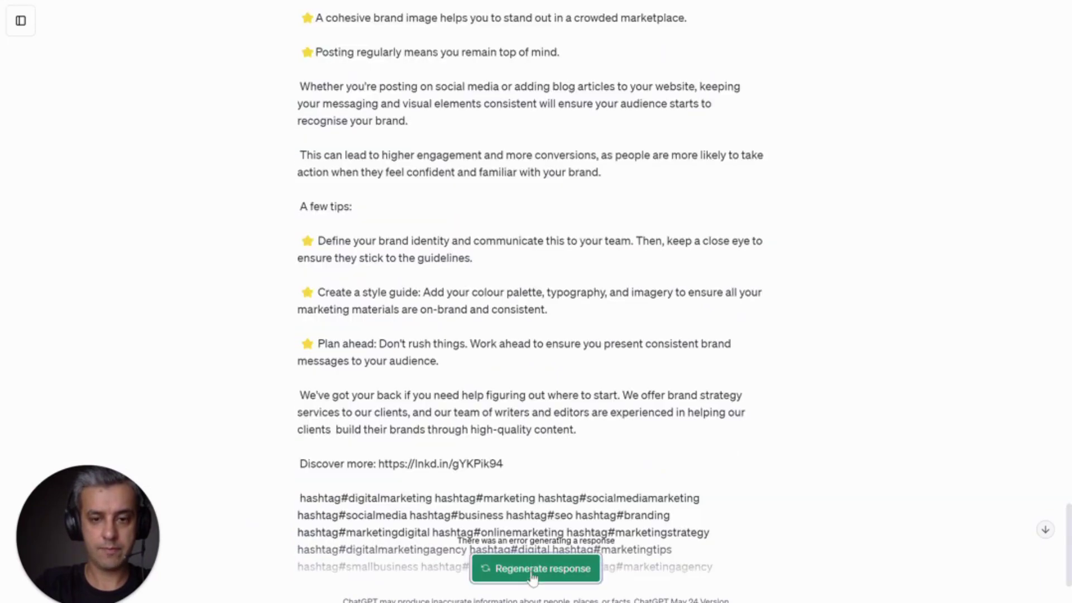
scroll(533, 480, down, 2)
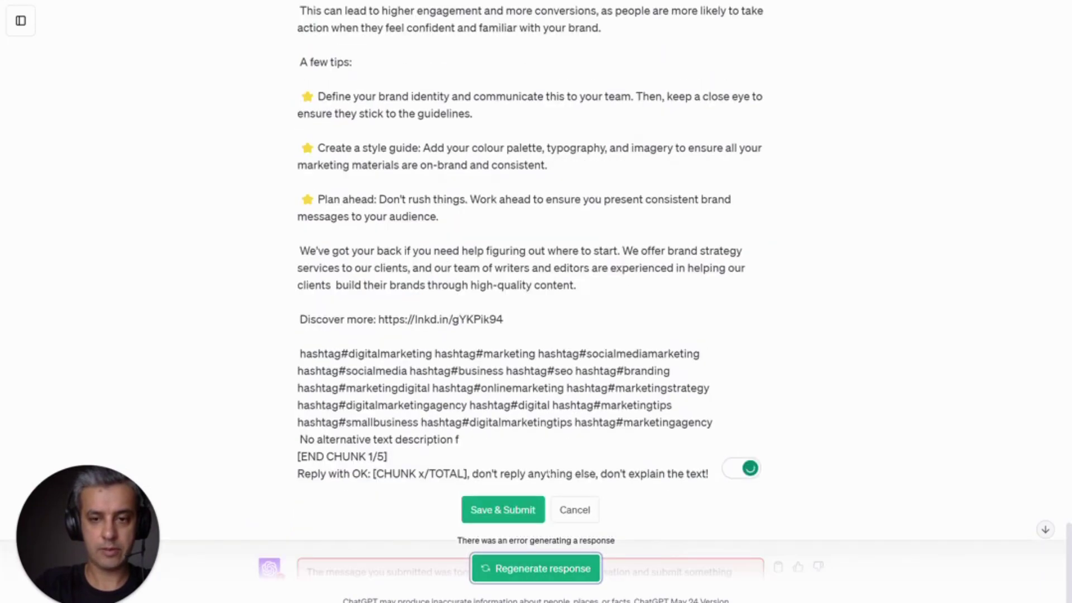
click(523, 519)
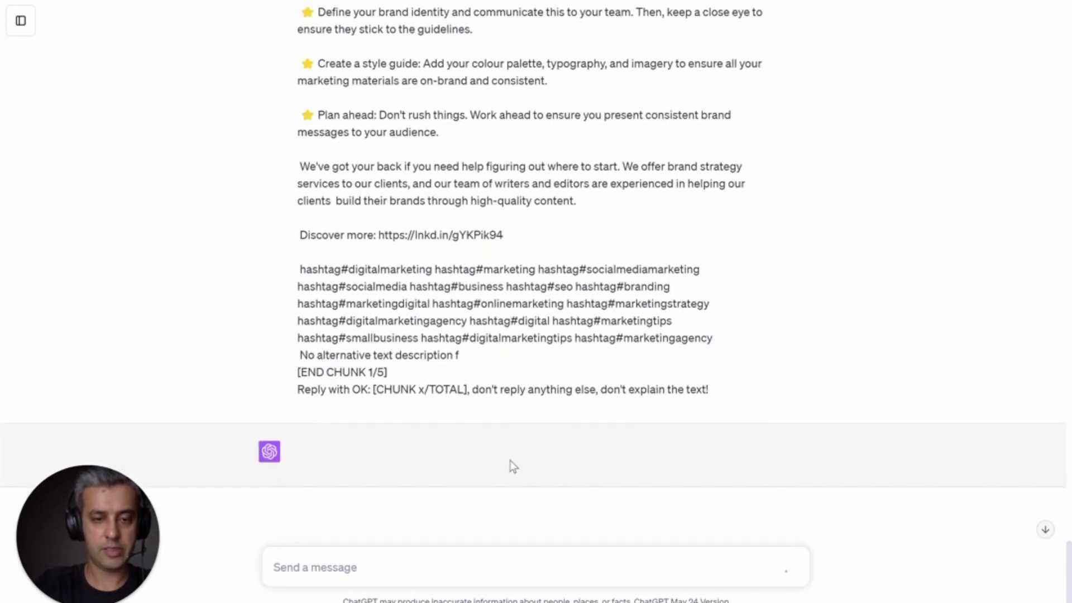
- Copy chunk 2/5 from ChatGPT Splitter and send it as the next message in the ChatGPT conversation
key(ctrl+Tab)
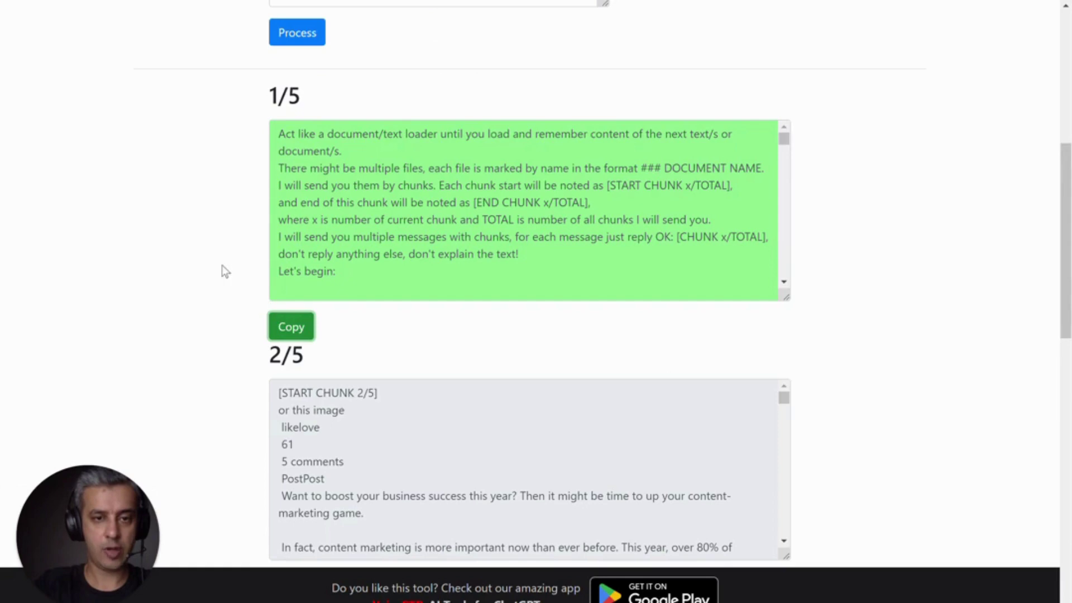
scroll(222, 265, down, 4)
click(291, 296)
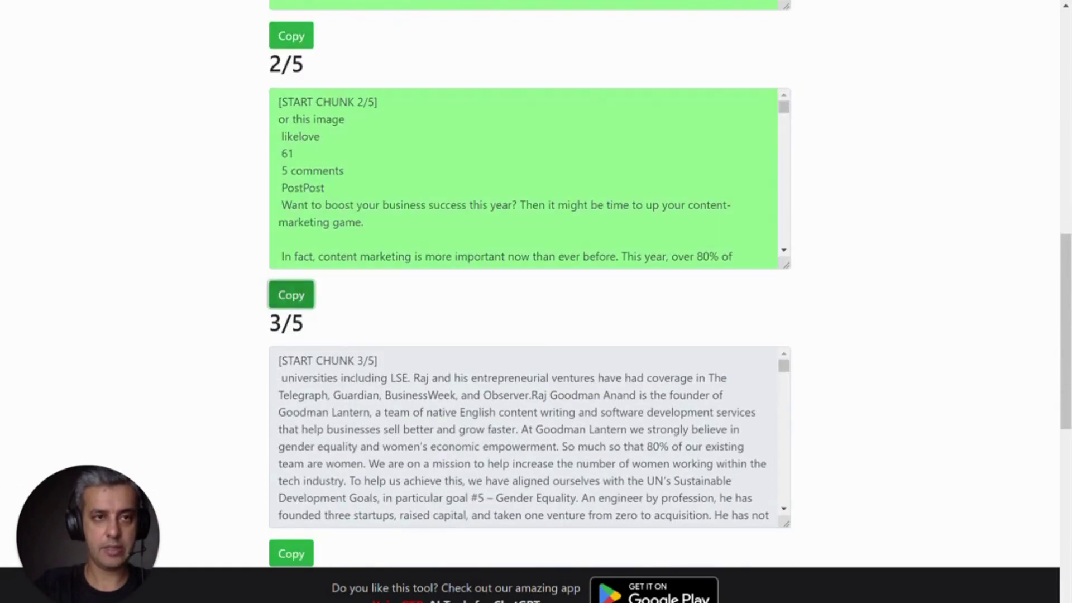
key(ctrl+Tab)
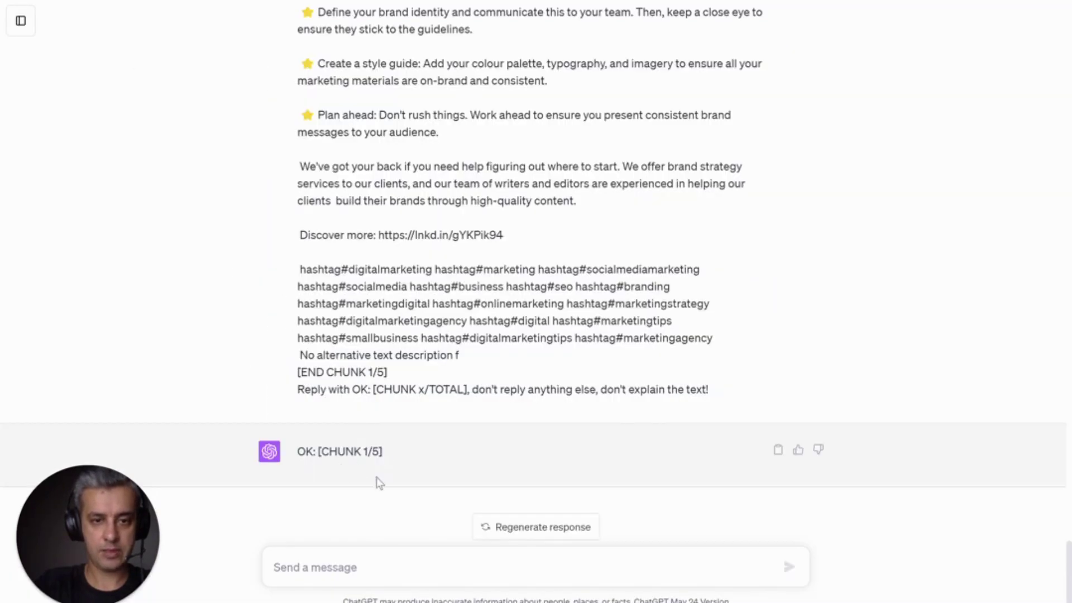
click(380, 566)
key(ctrl+v)
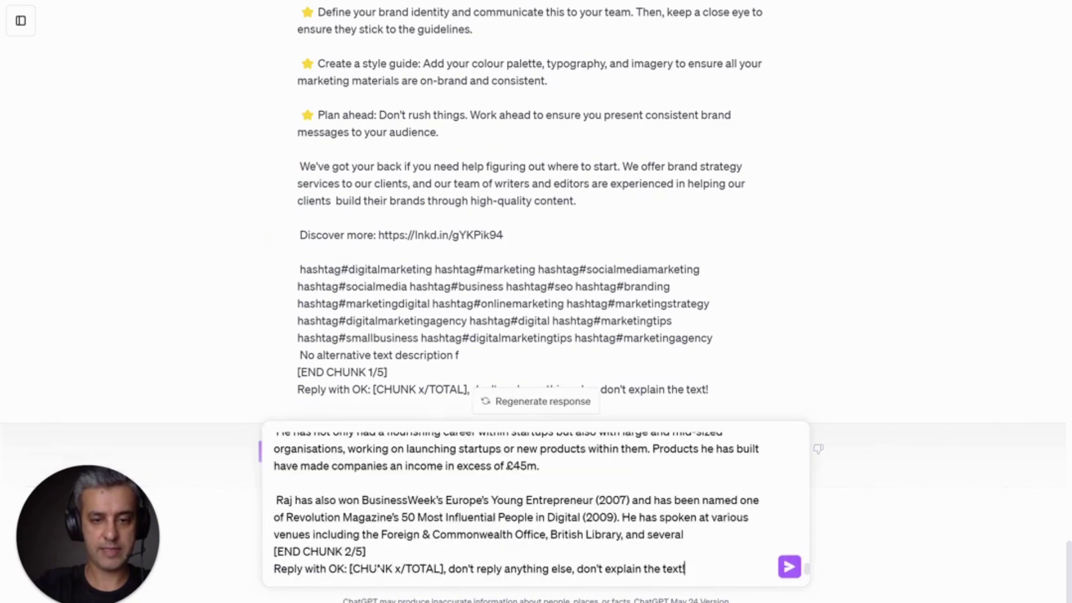
key(Return)
- Return to ChatGPT Splitter and copy chunk 3/5 of the split profile text
key(ctrl+Tab)
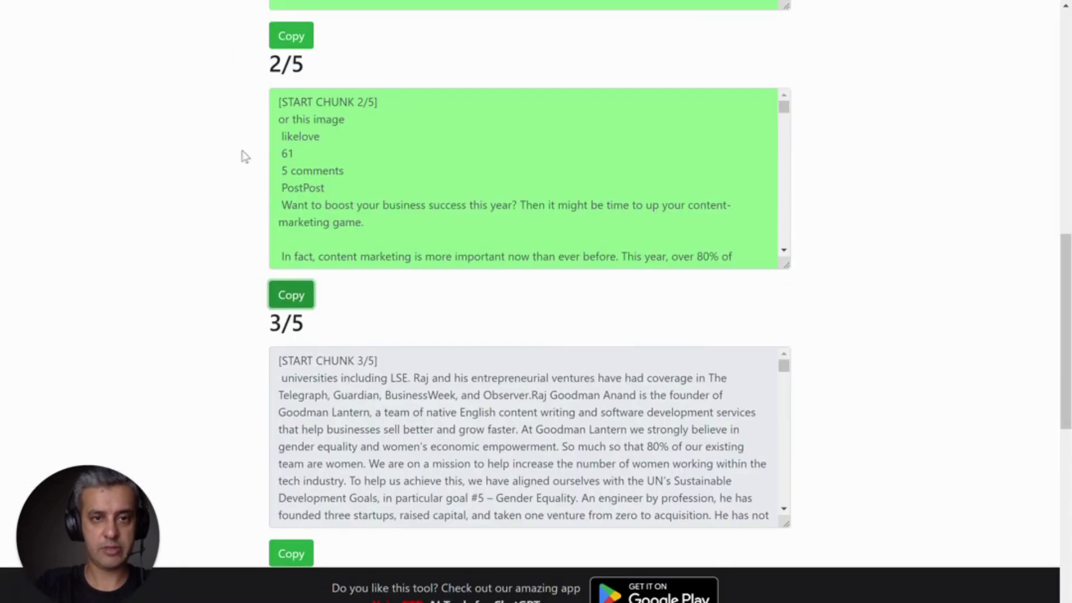
scroll(249, 115, down, 1)
scroll(251, 89, up, 2)
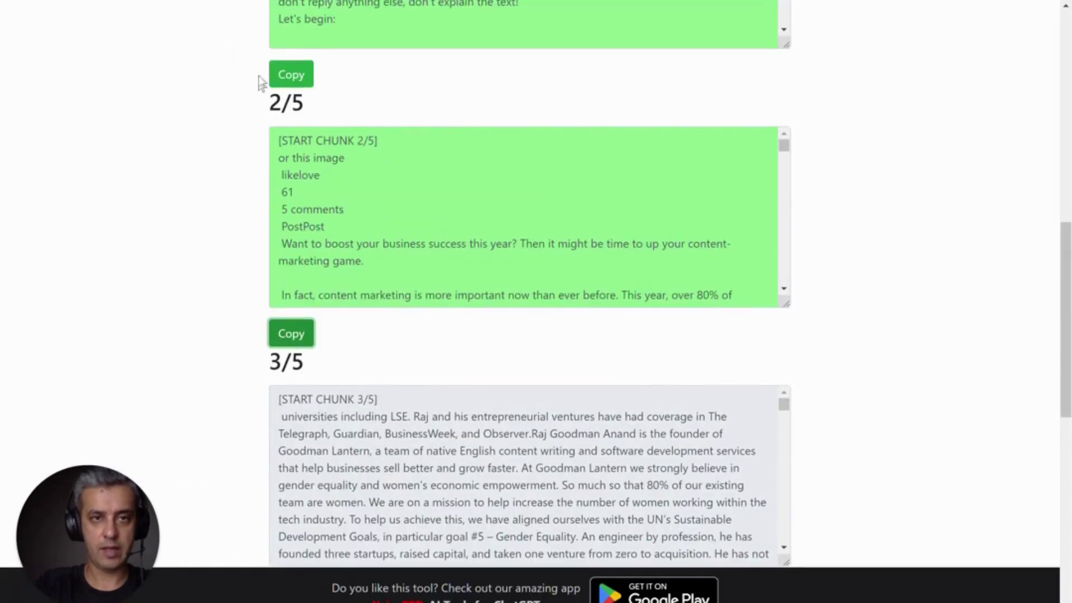
scroll(186, 127, down, 3)
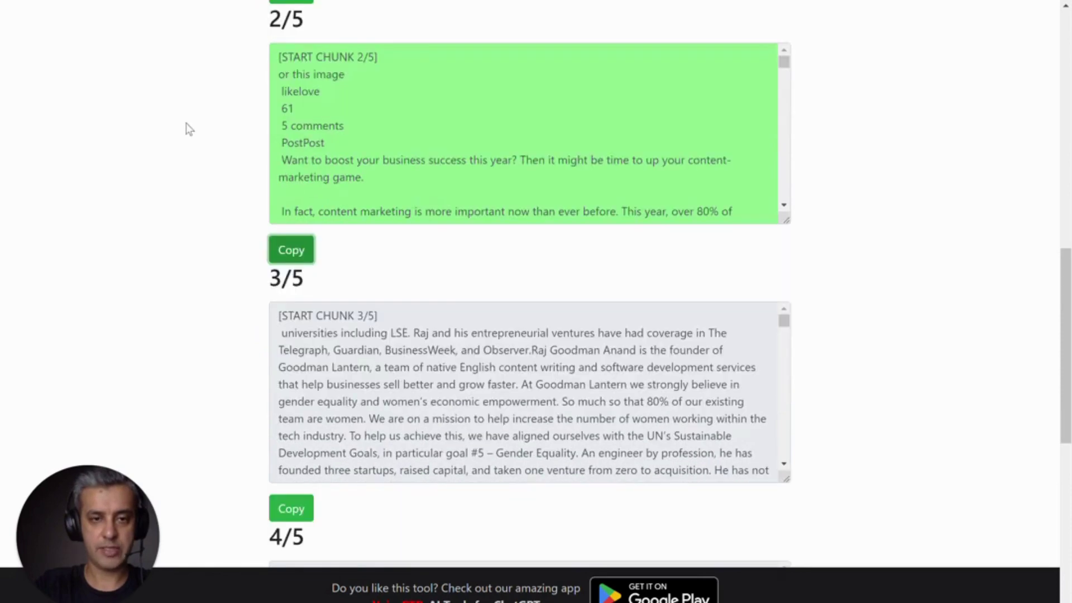
scroll(325, 68, up, 1)
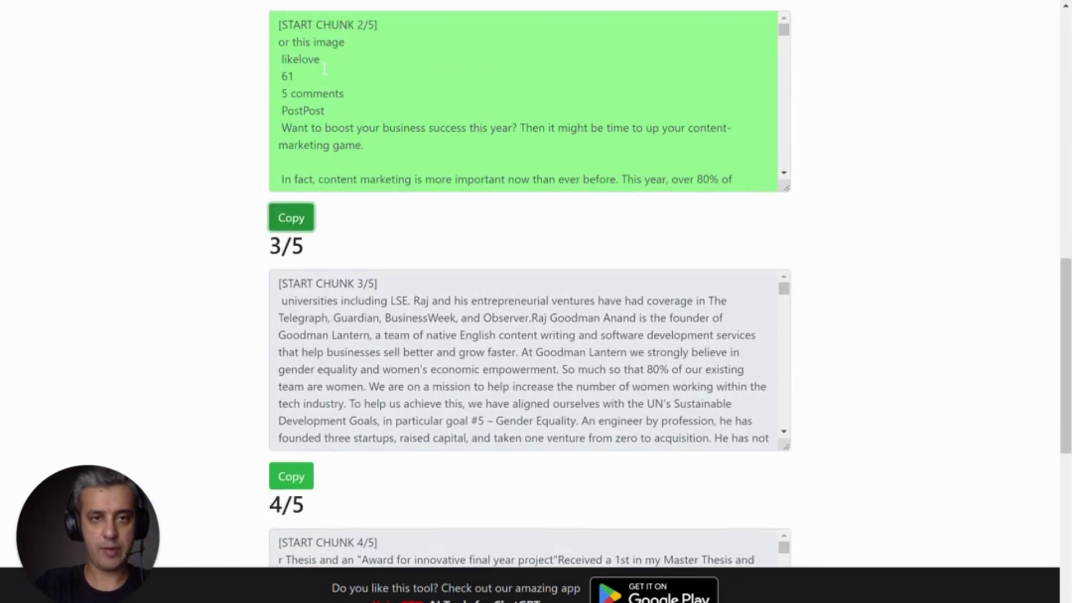
scroll(240, 215, down, 2)
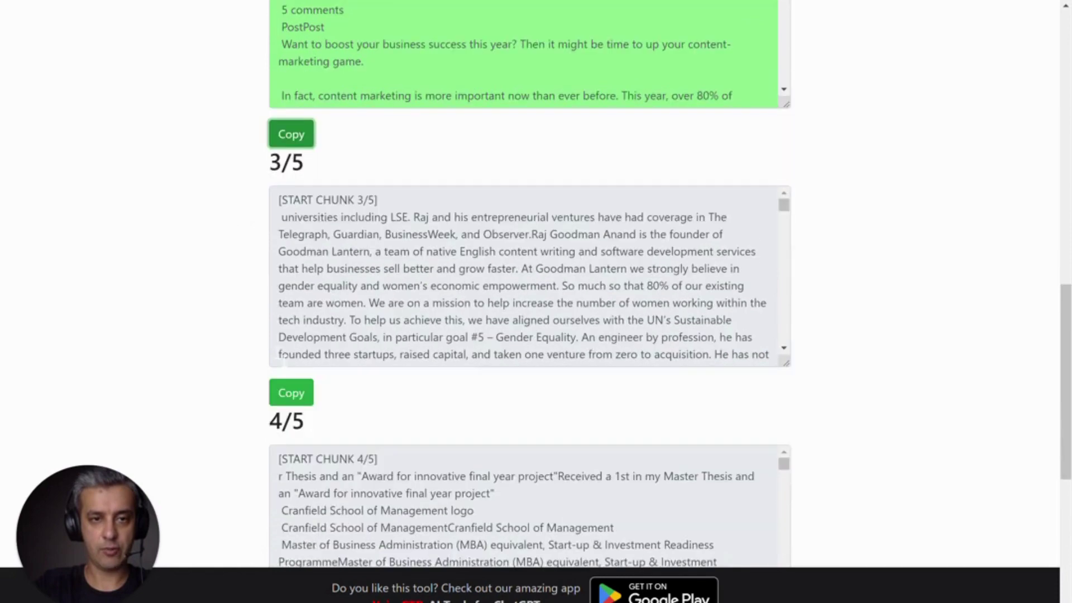
click(291, 384)
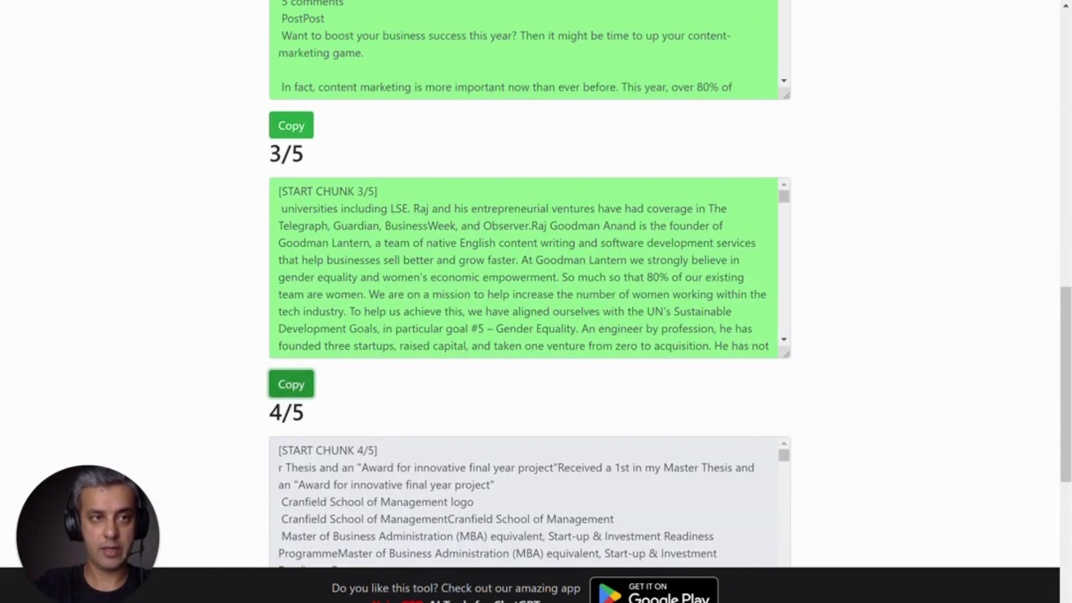
- Send the copied chunk 3/5 as the next ChatGPT message and copy chunk 4/5 from ChatGPT Splitter
key(alt+Tab)
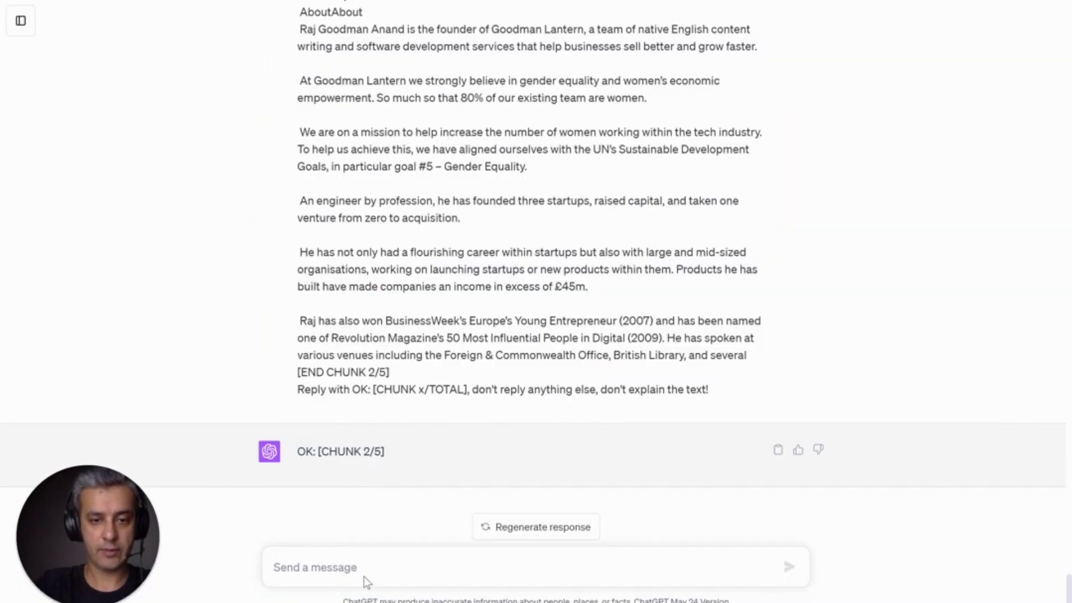
click(274, 566)
key(ctrl+v)
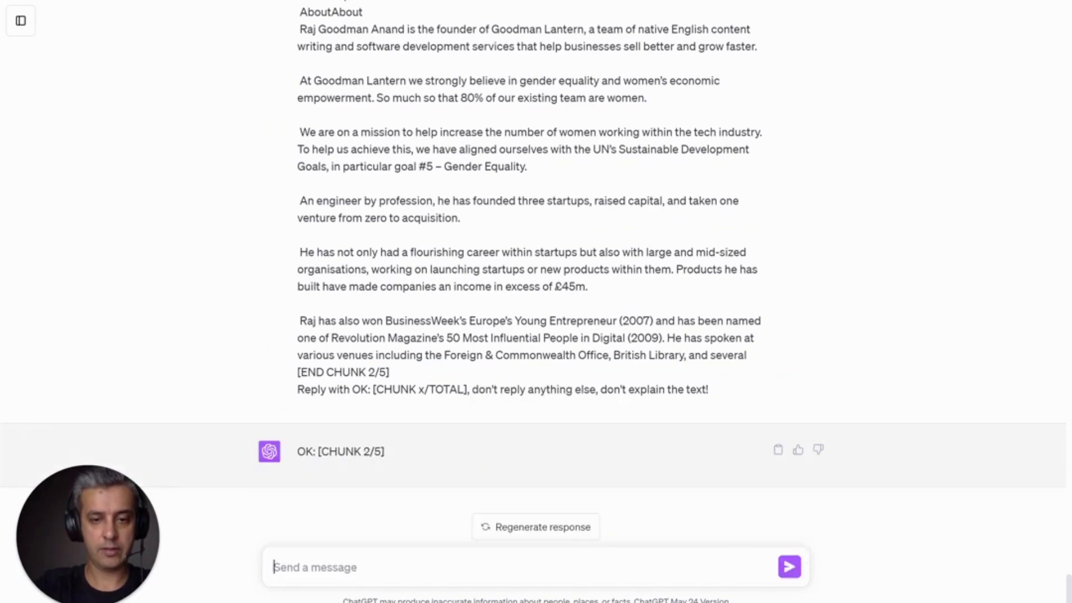
key(alt+Tab)
scroll(287, 433, down, 3)
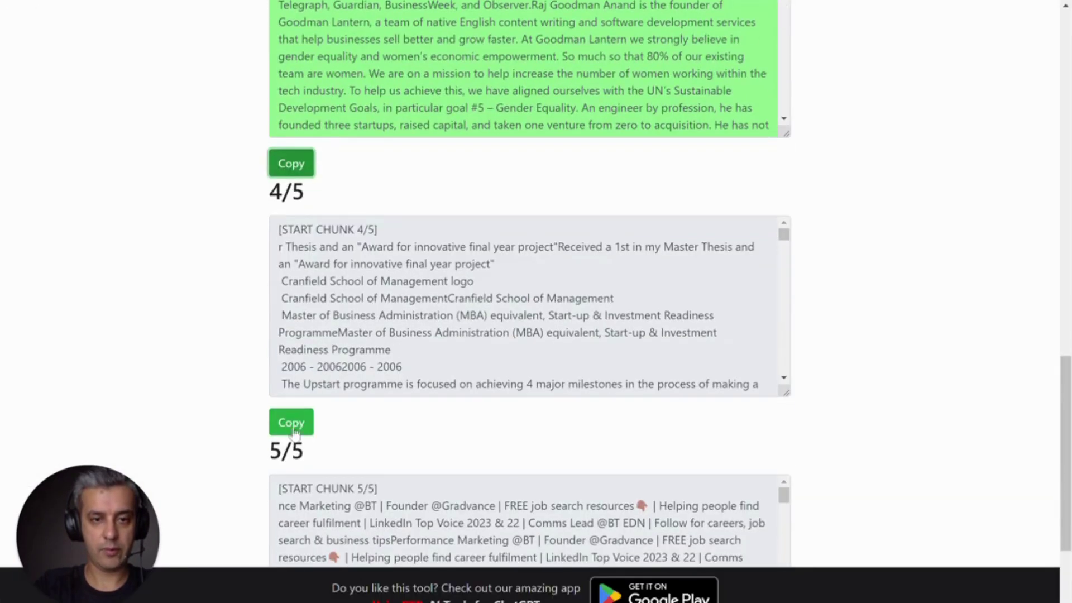
click(292, 423)
key(alt+Tab)
key(Return)
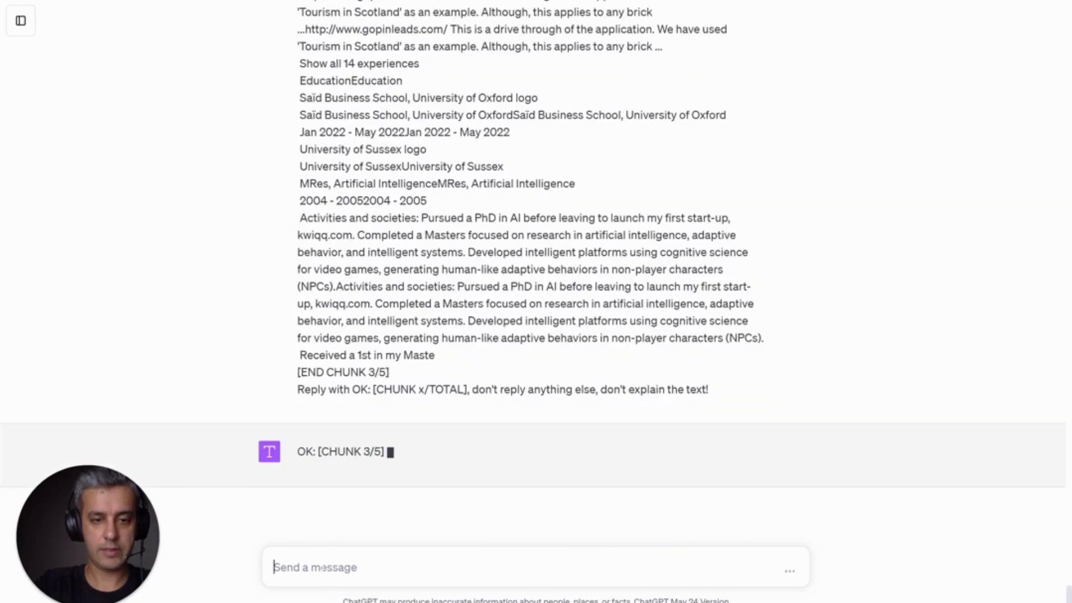
- Copy chunk 5/5 from ChatGPT Splitter and check in ChatGPT which chunk was received last
key(alt+Tab)
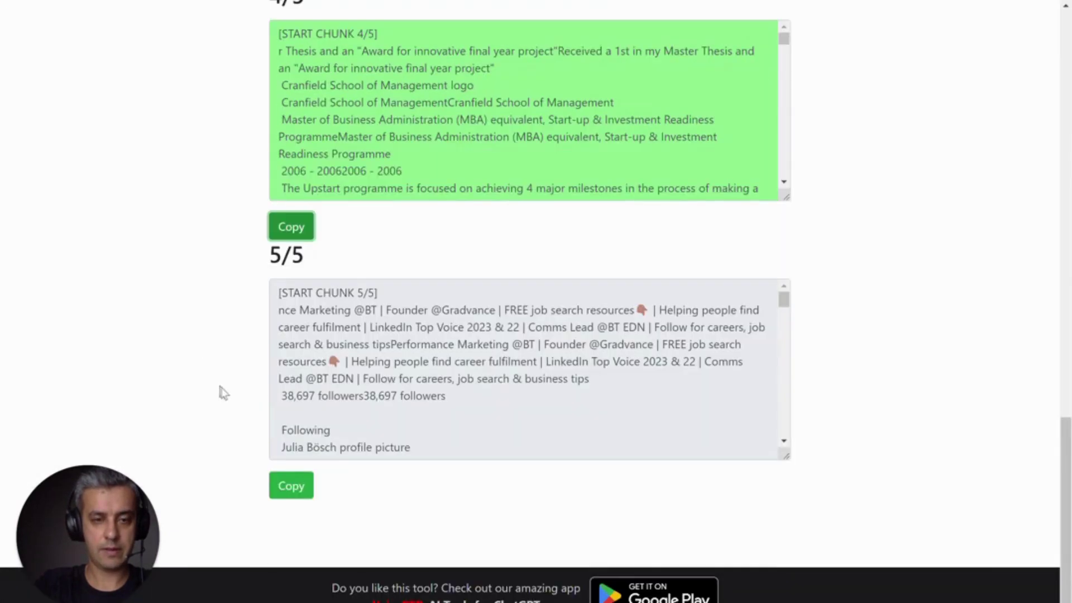
click(290, 488)
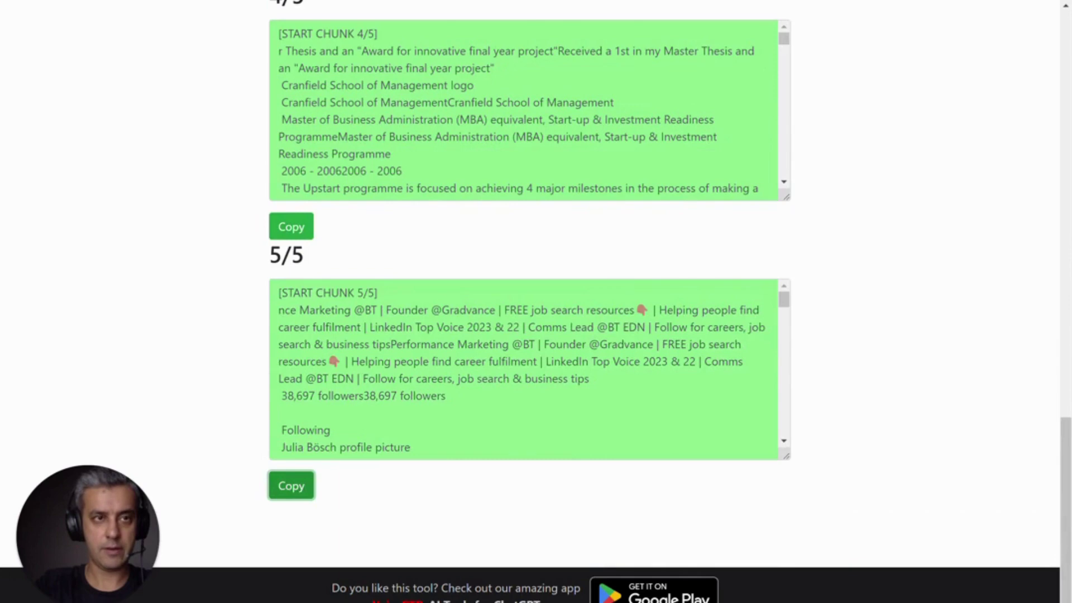
key(alt+Tab)
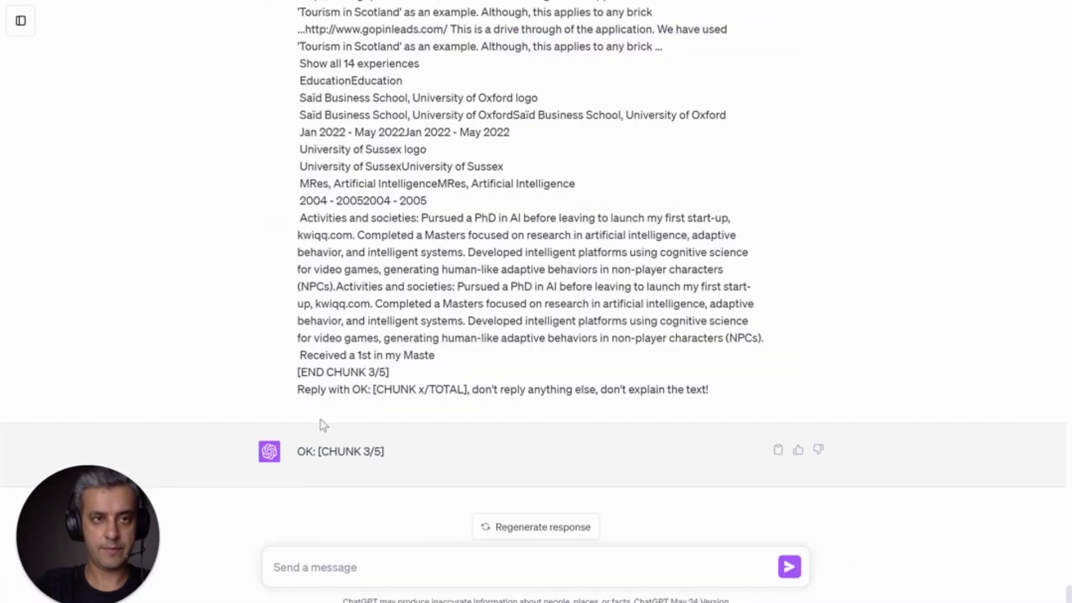
key(alt+Tab)
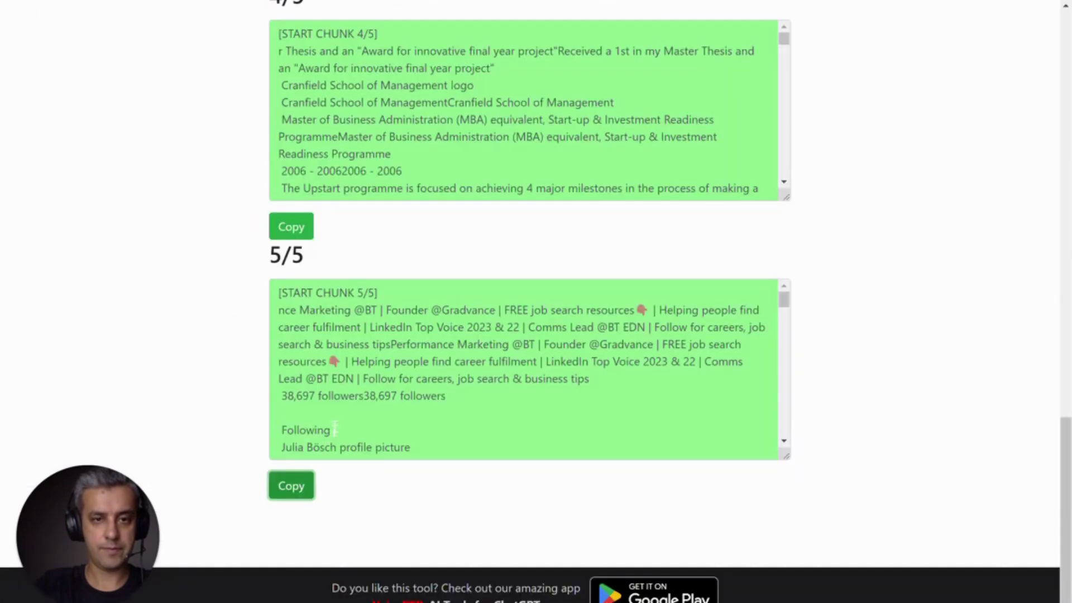
- Copy chunk 4/5 again in ChatGPT Splitter and try to send it in the ChatGPT conversation
click(291, 226)
key(alt+Tab)
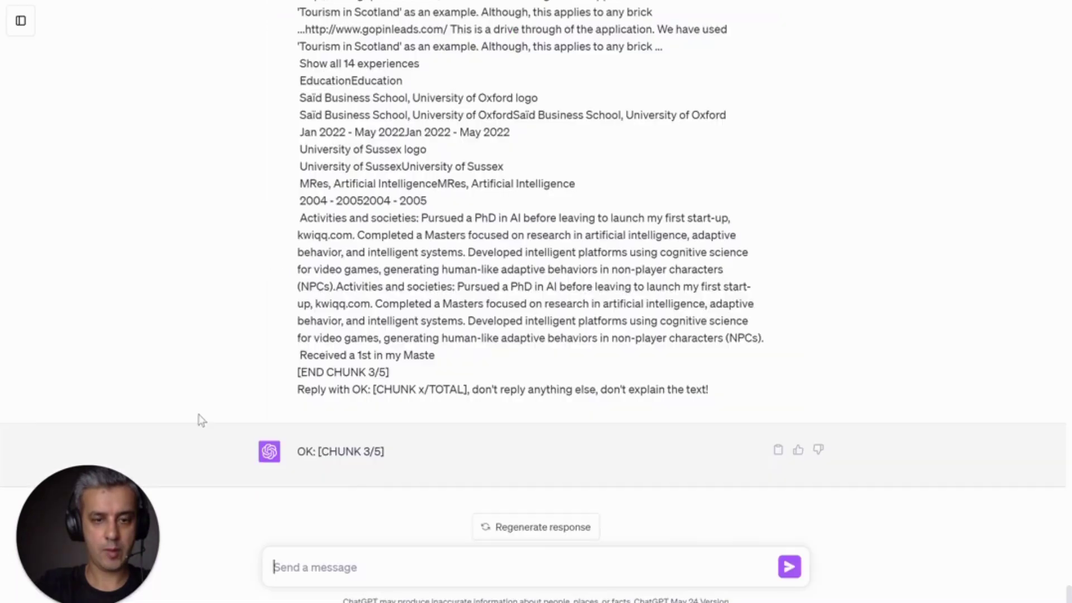
key(ctrl+v)
key(Return)
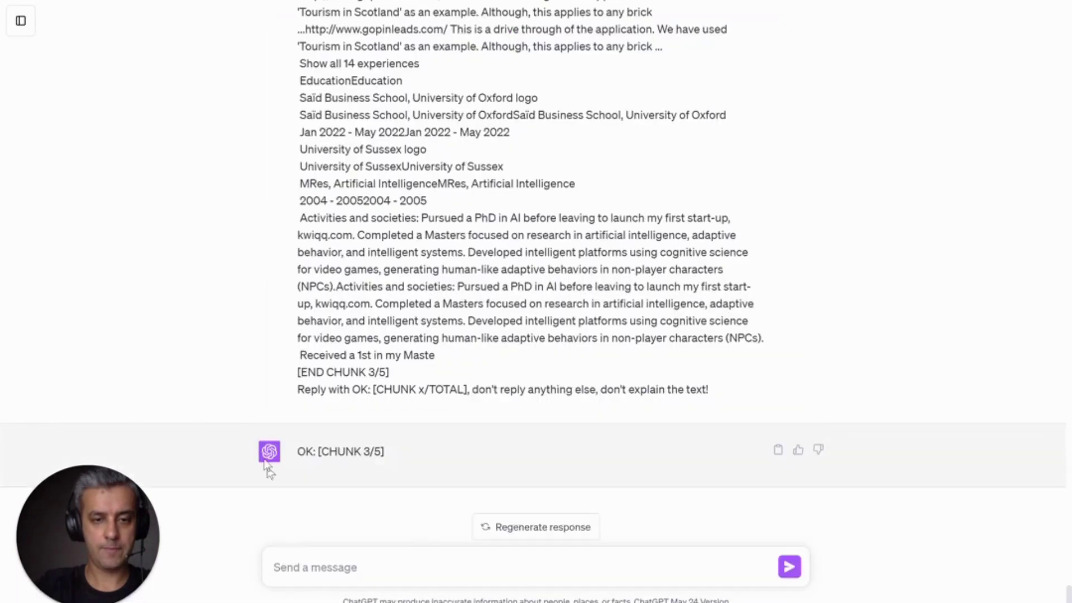
- Recopy chunk 5/5 from ChatGPT Splitter and compare the split chunks with the last one received in ChatGPT
key(alt+Tab)
click(285, 491)
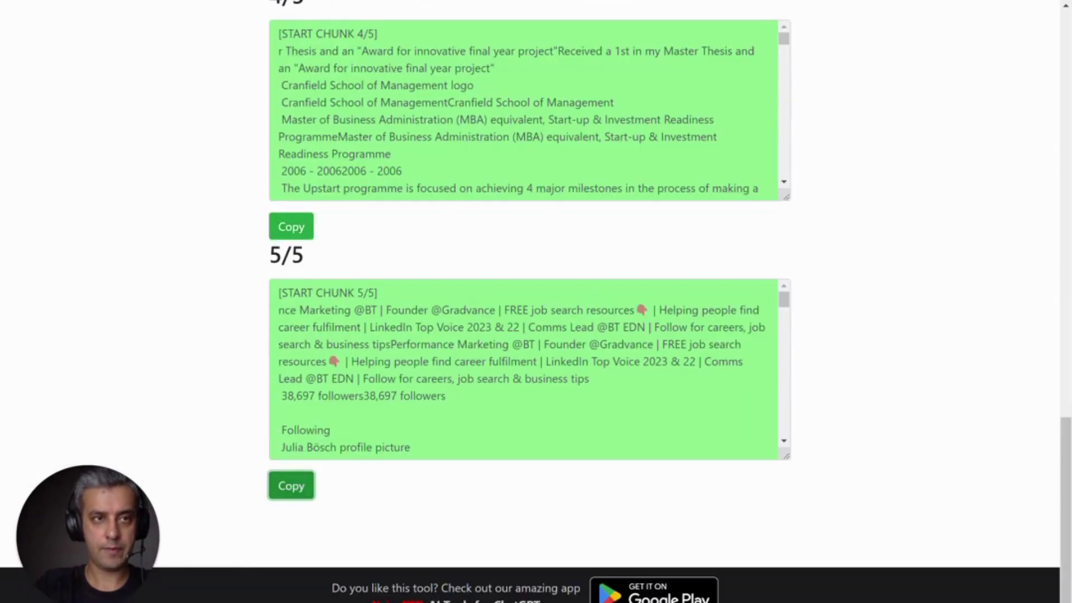
key(alt+Tab)
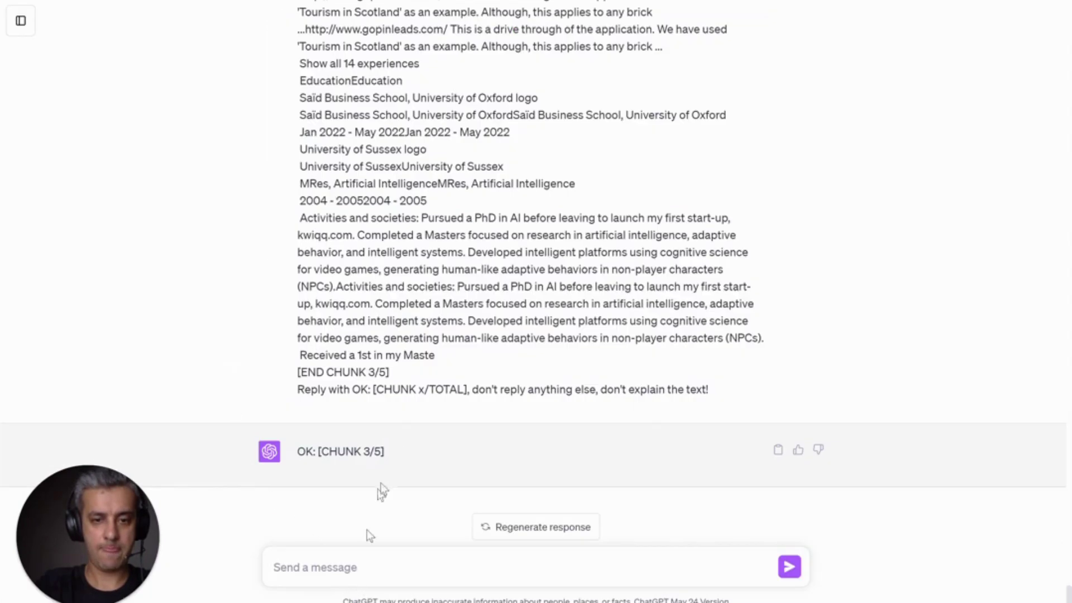
key(alt+Tab)
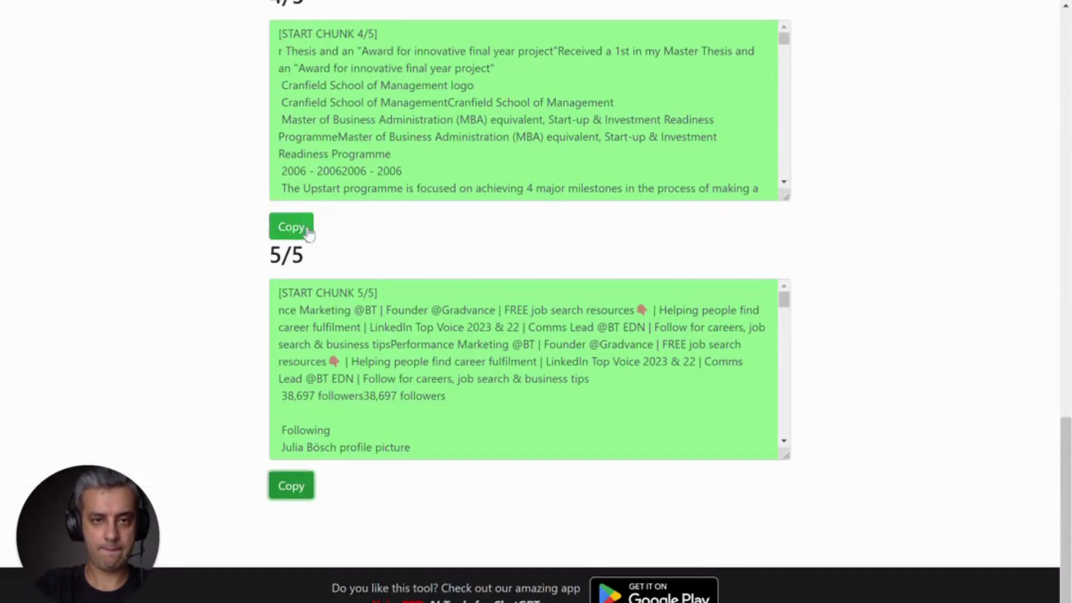
scroll(301, 233, up, 3)
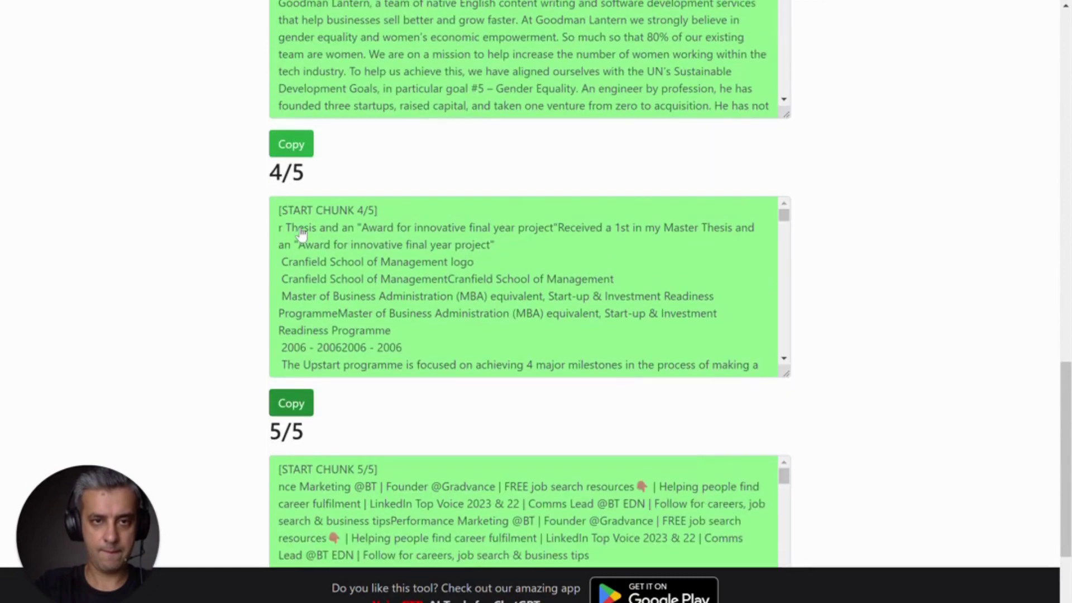
scroll(267, 439, down, 3)
click(305, 486)
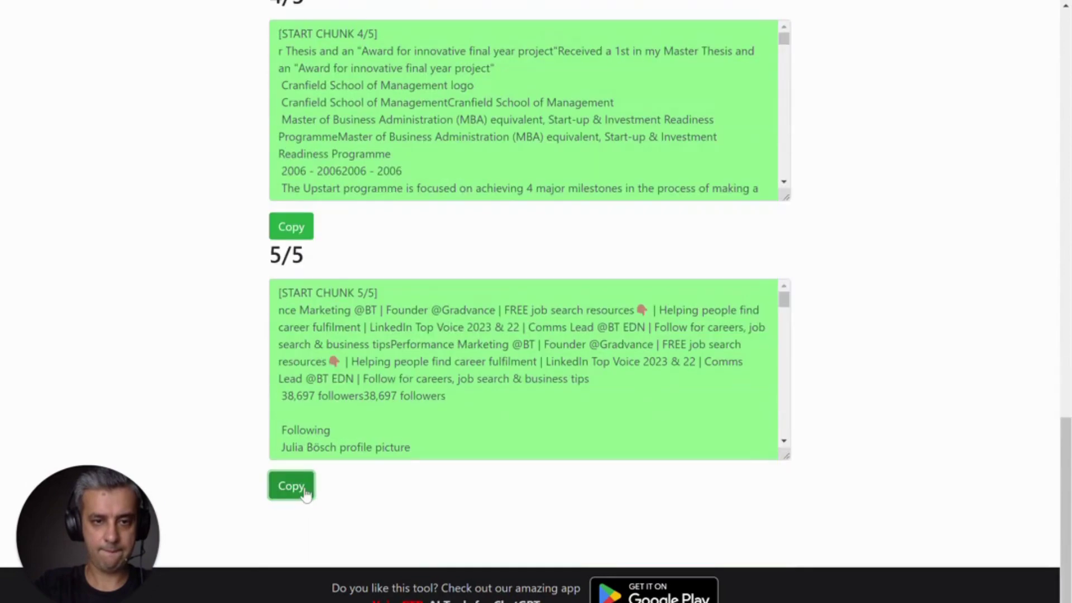
- Copy chunk 4/5 from ChatGPT Splitter and send it as the next message in the ChatGPT conversation
click(295, 229)
key(alt+Tab)
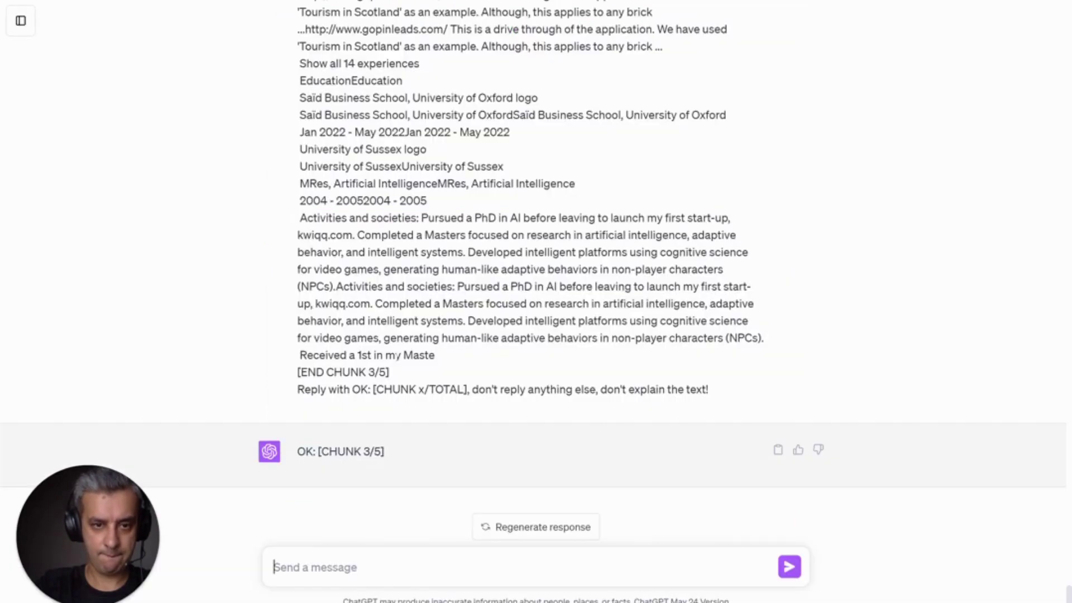
key(ctrl+v)
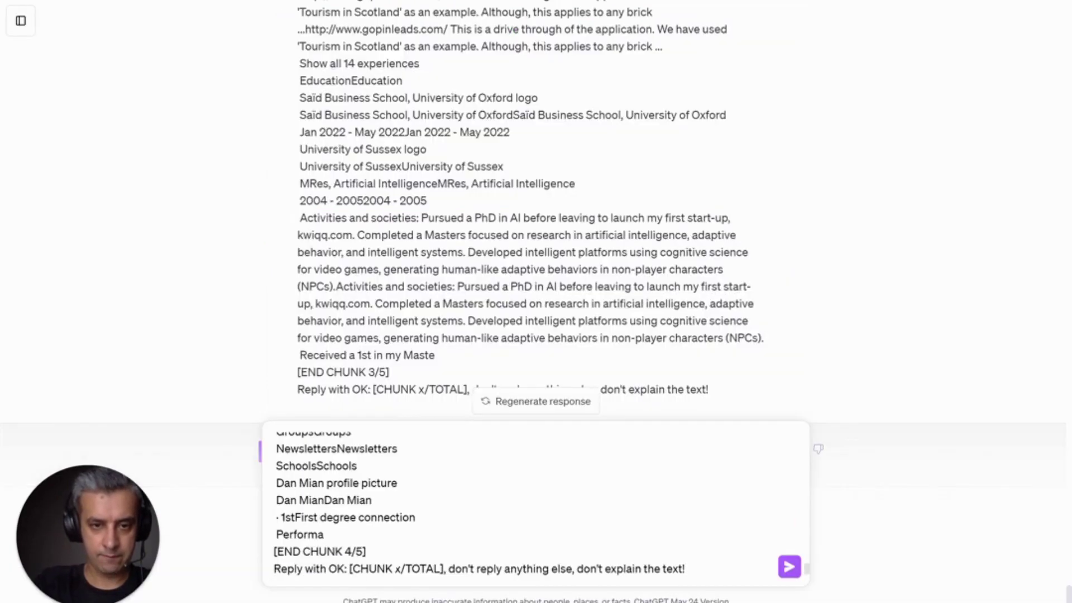
key(Return)
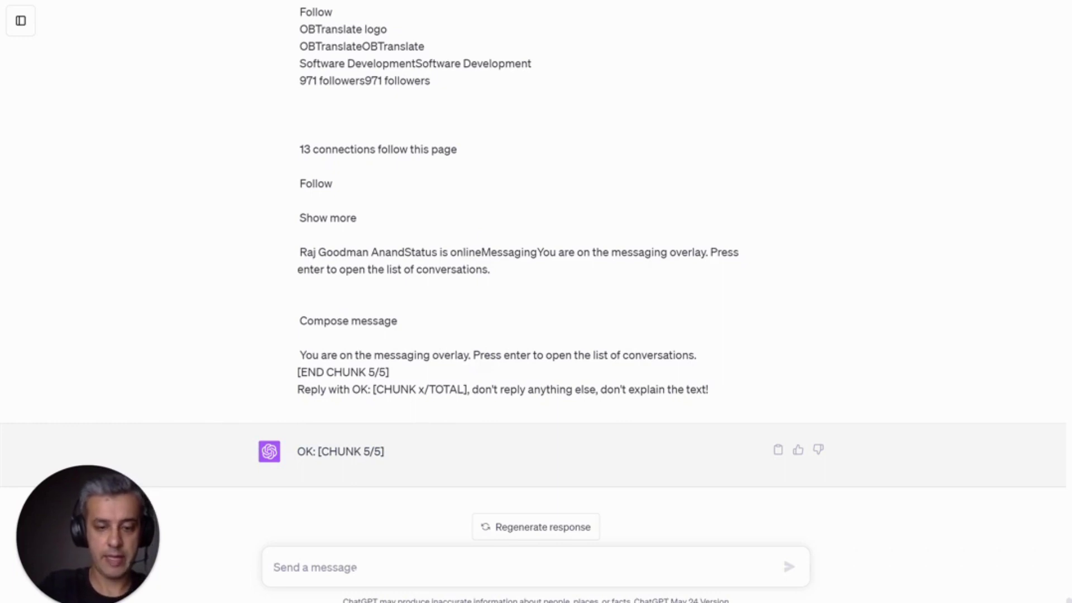
- Start a new ChatGPT message with the request "Analyse this Linkedin profile"
text(Analy)
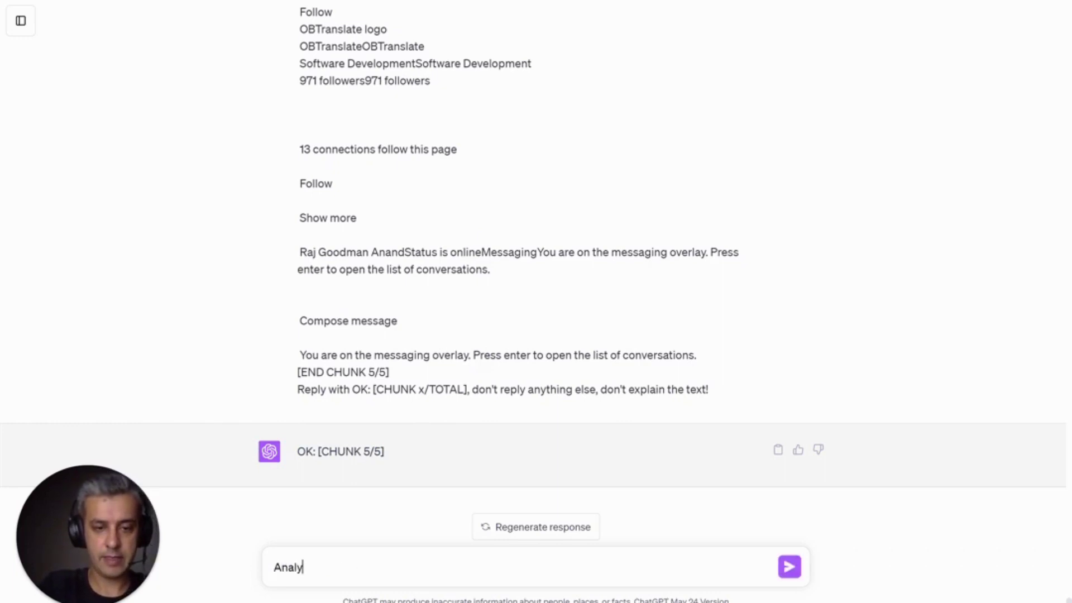
text(se this )
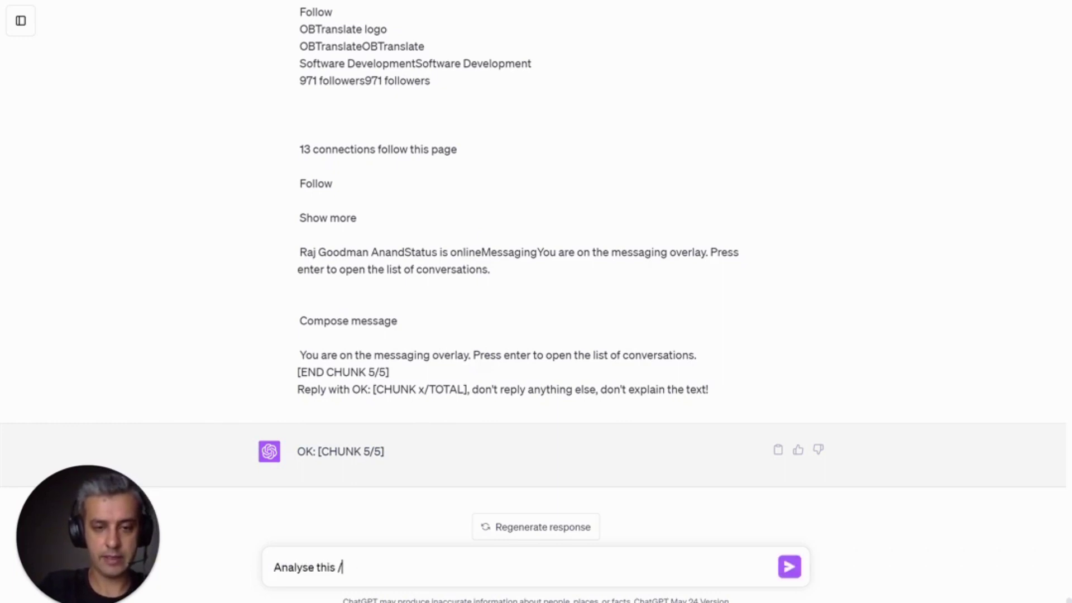
text(Linkedin)
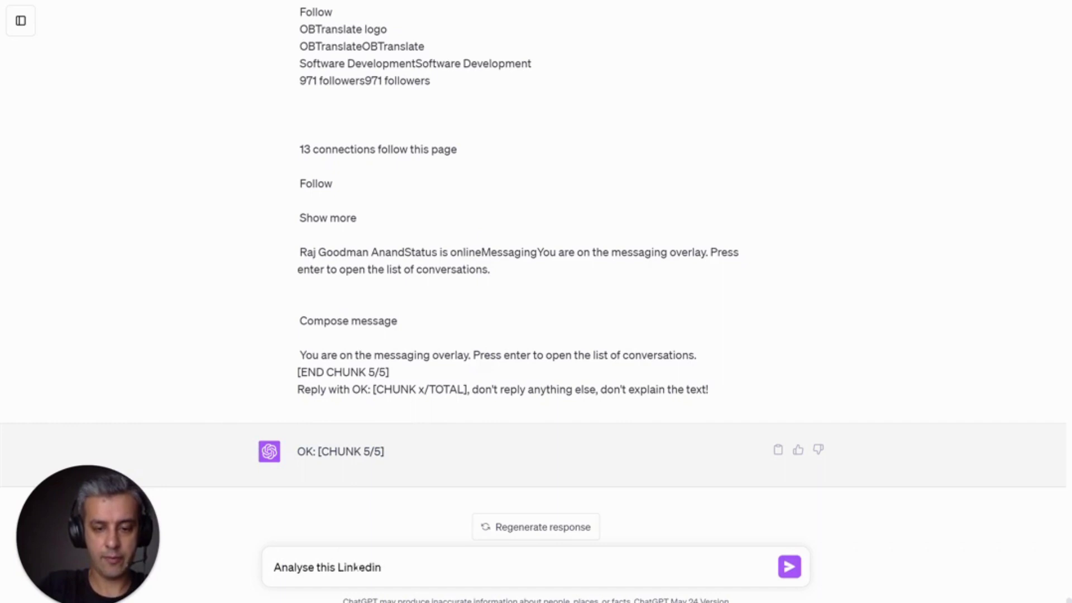
text( pro)
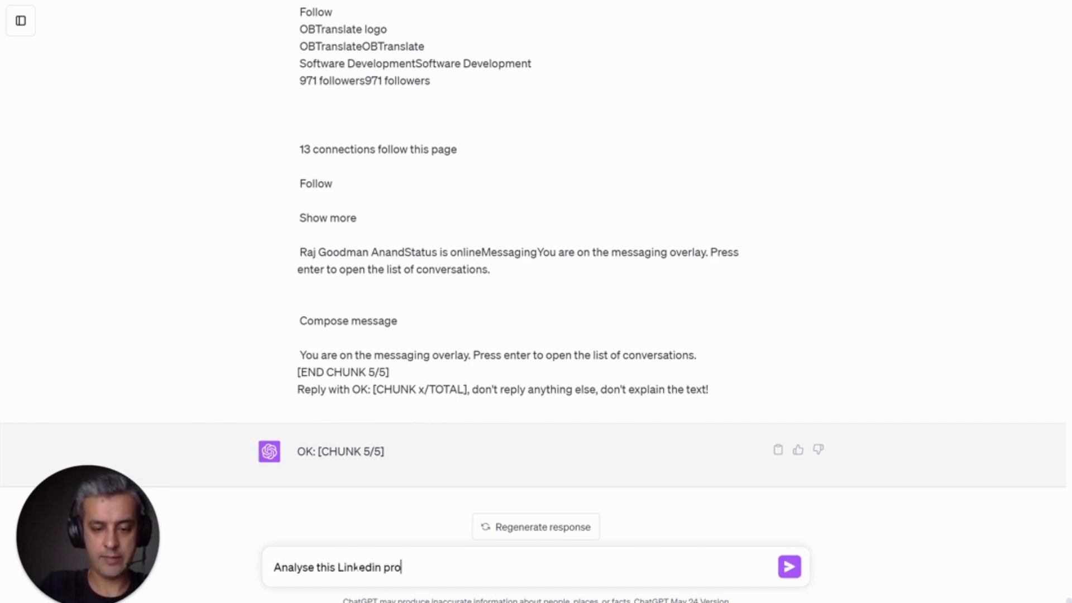
text(file.)
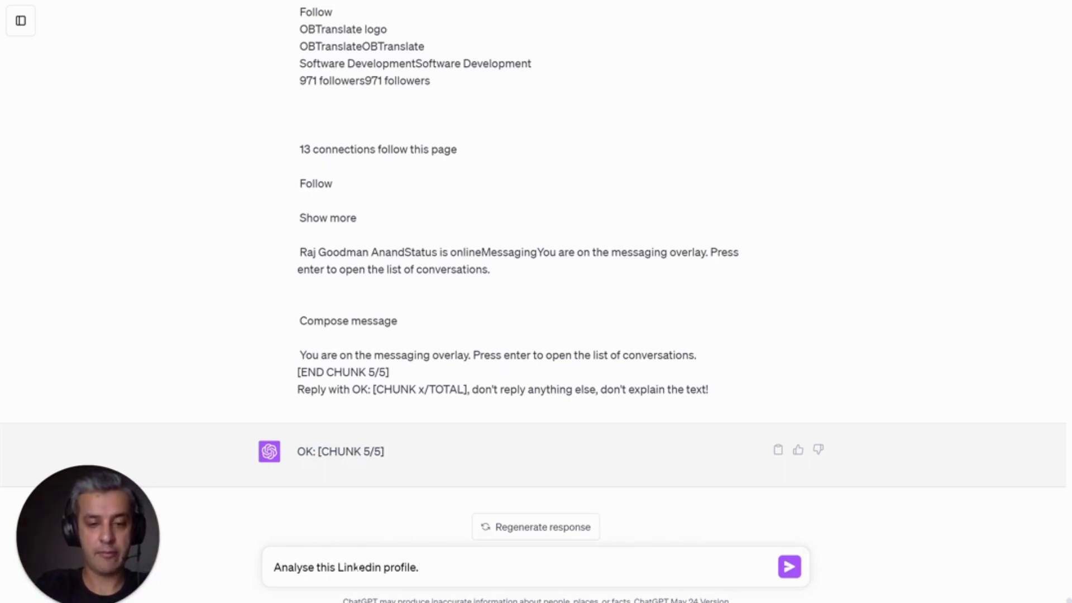
- Extend the request's first sentence with "and present it in a tabular format."
key(BackSpace)
text(and prese)
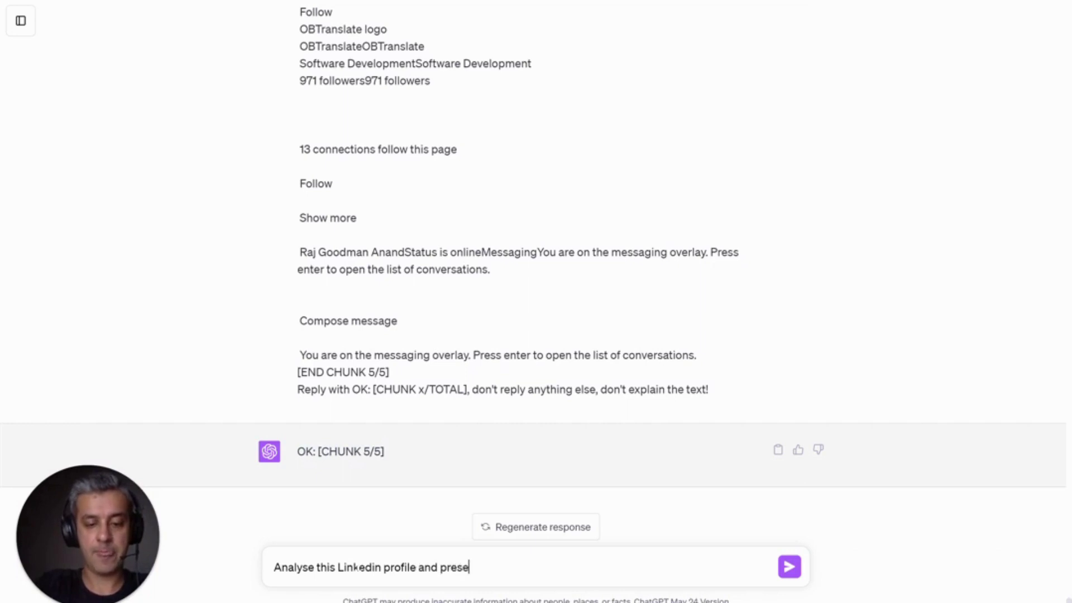
text(nt it as a)
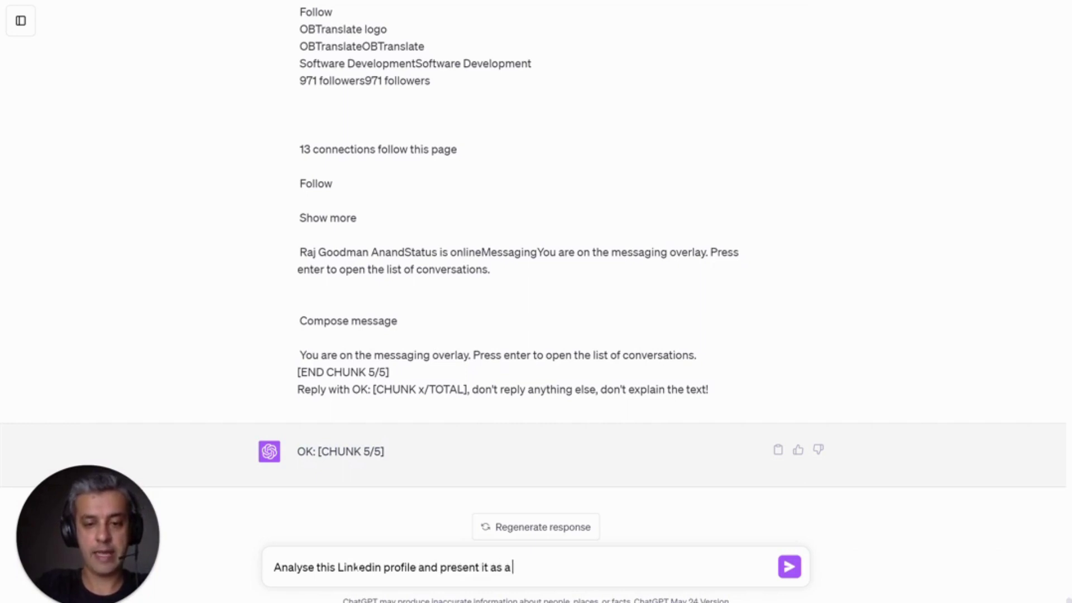
key(BackSpace)
key(BackSpace)
key(BackSpace)
key(BackSpace)
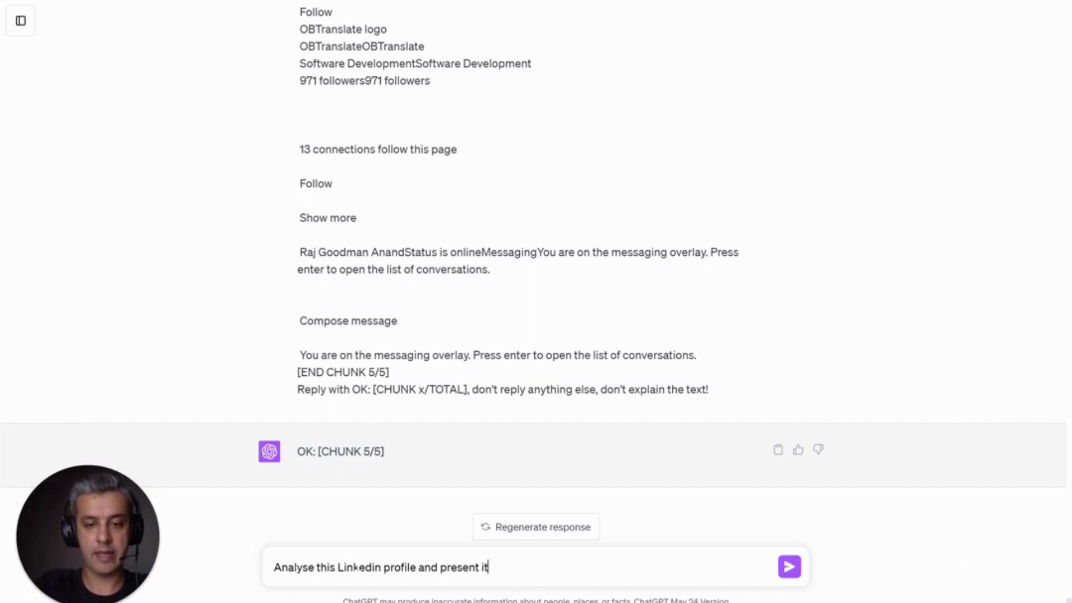
text(in a tabular )
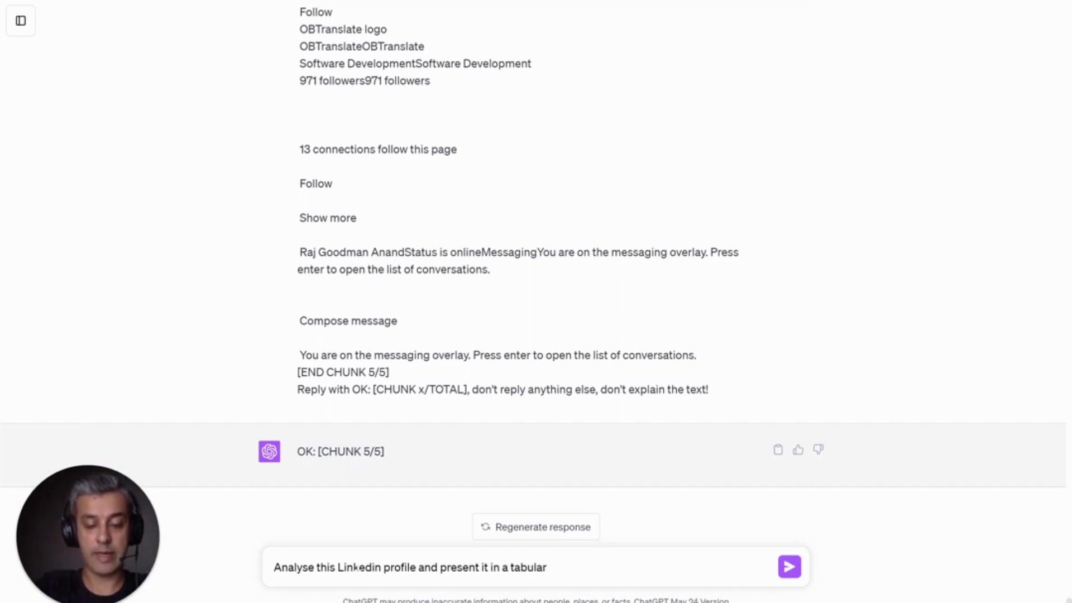
text(format.)
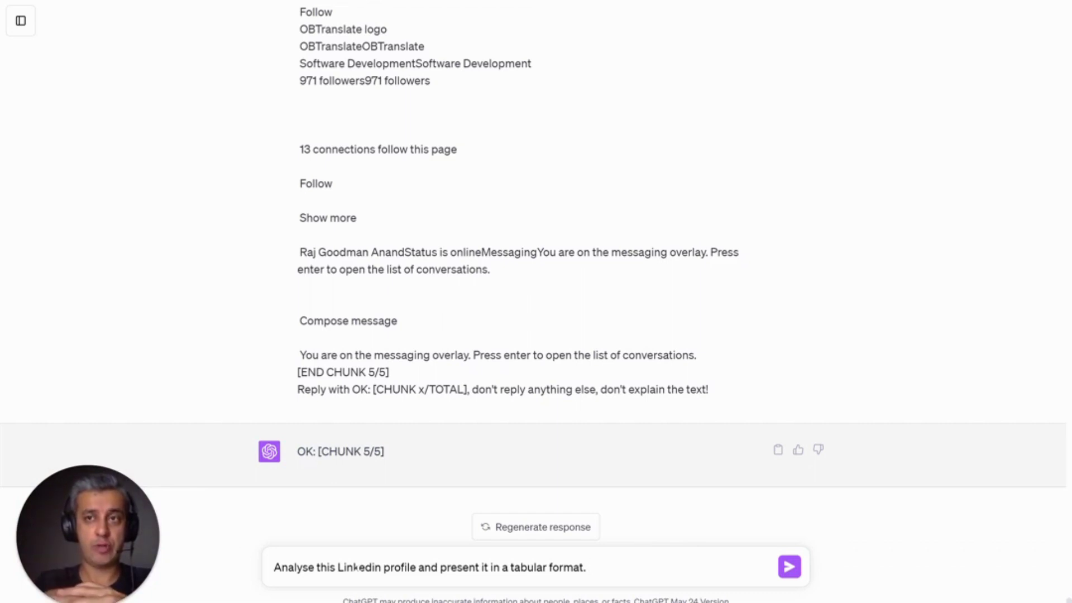
- Add to the request "Point out interesting information about the person in a column"
text(Po)
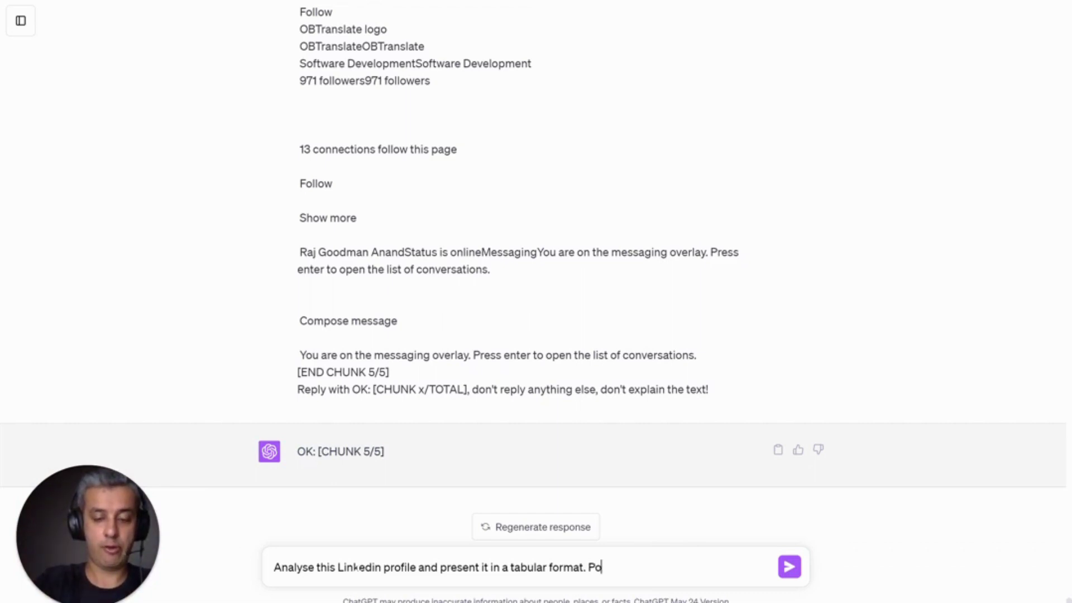
text(int ofut)
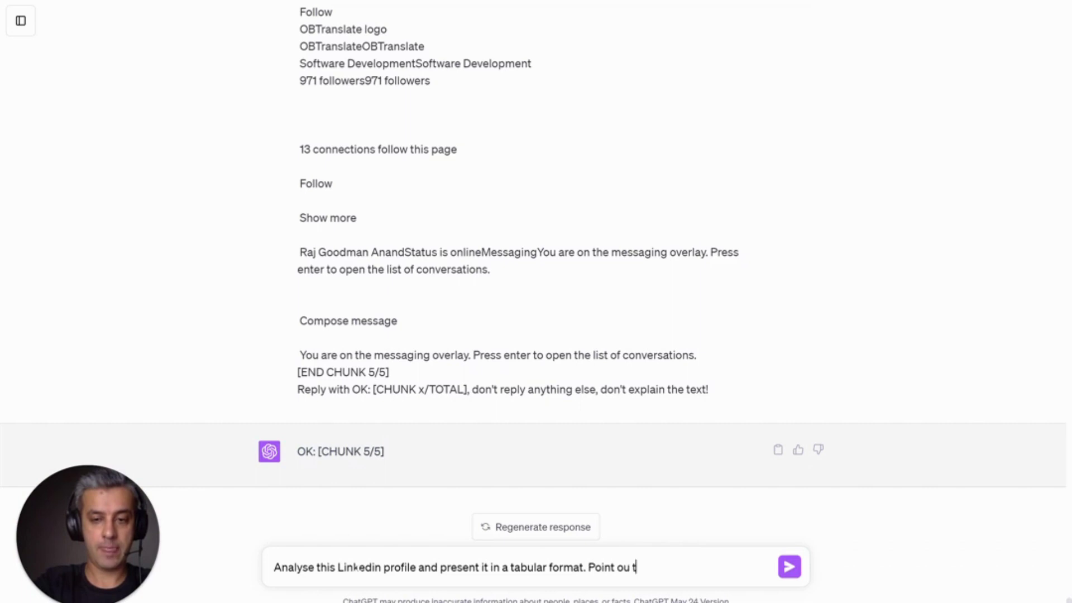
text( interesting in)
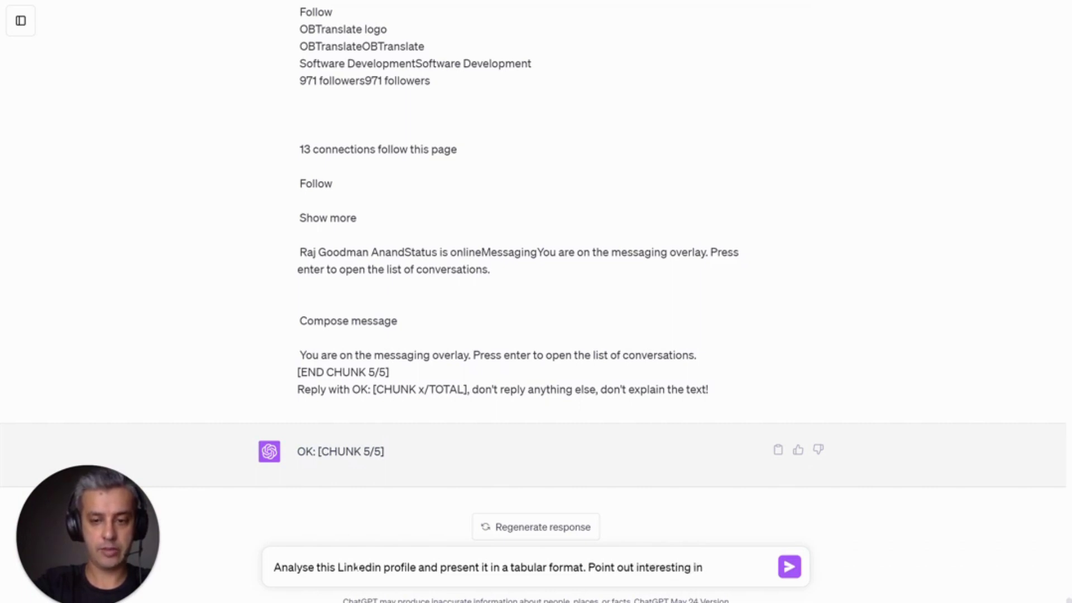
text(ro)
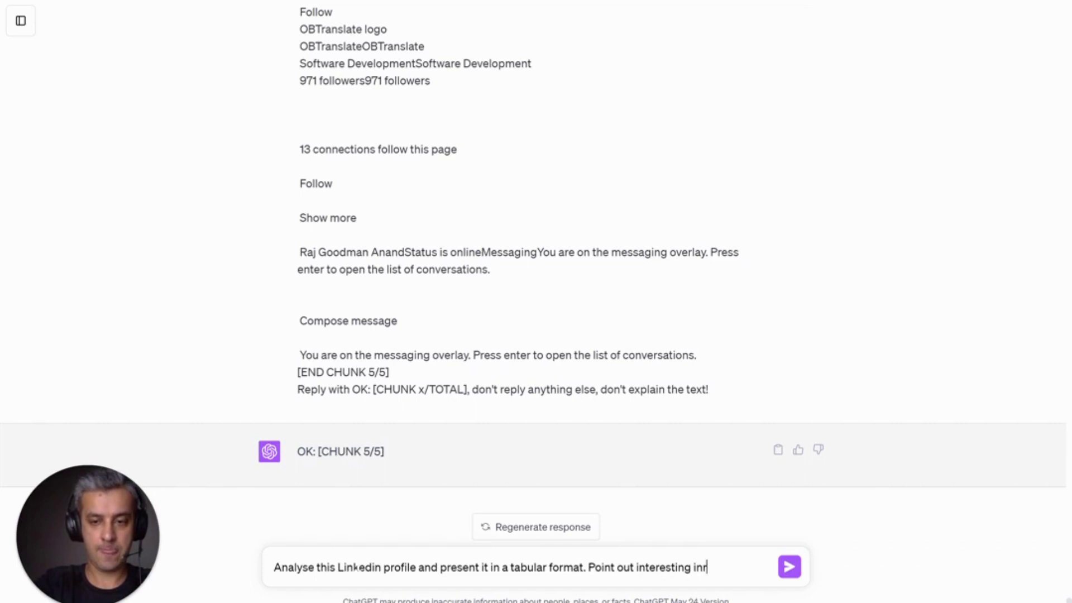
key(BackSpace)
text(formation aou)
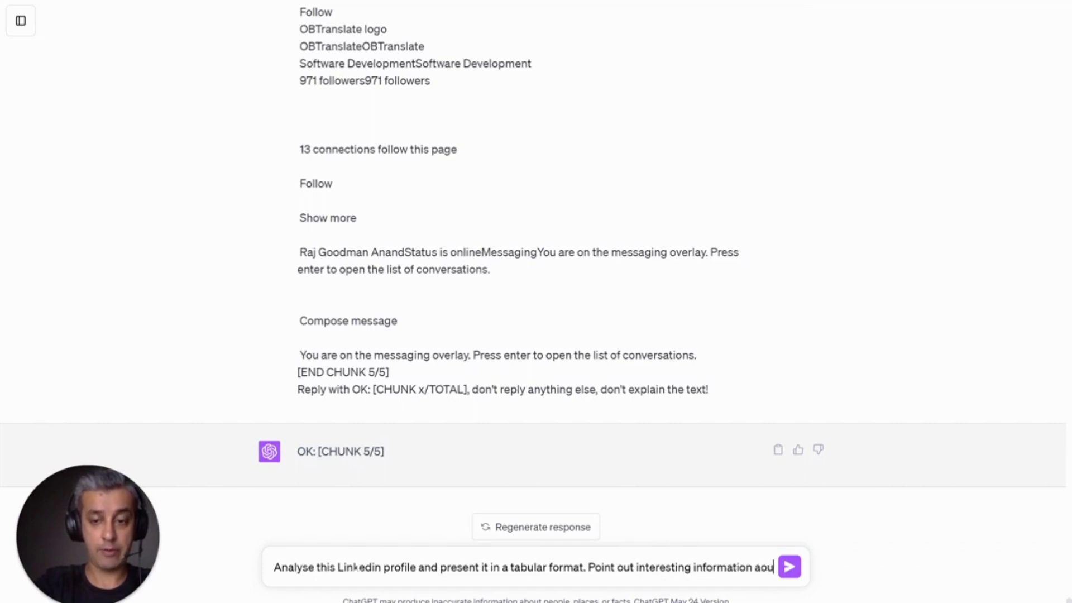
key(BackSpace)
key(BackSpace)
text(bout the )
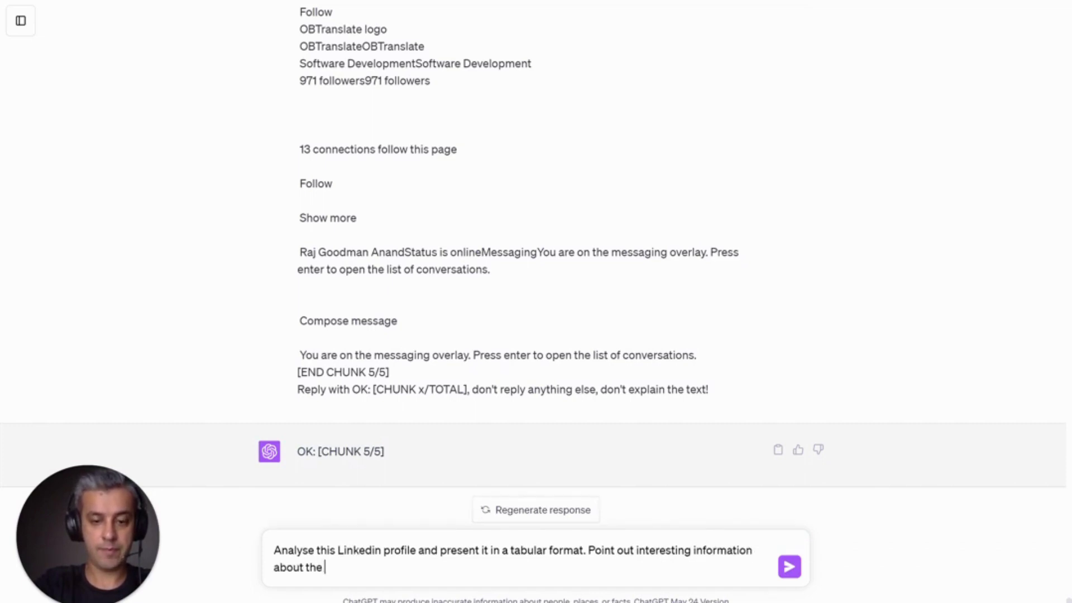
text(person)
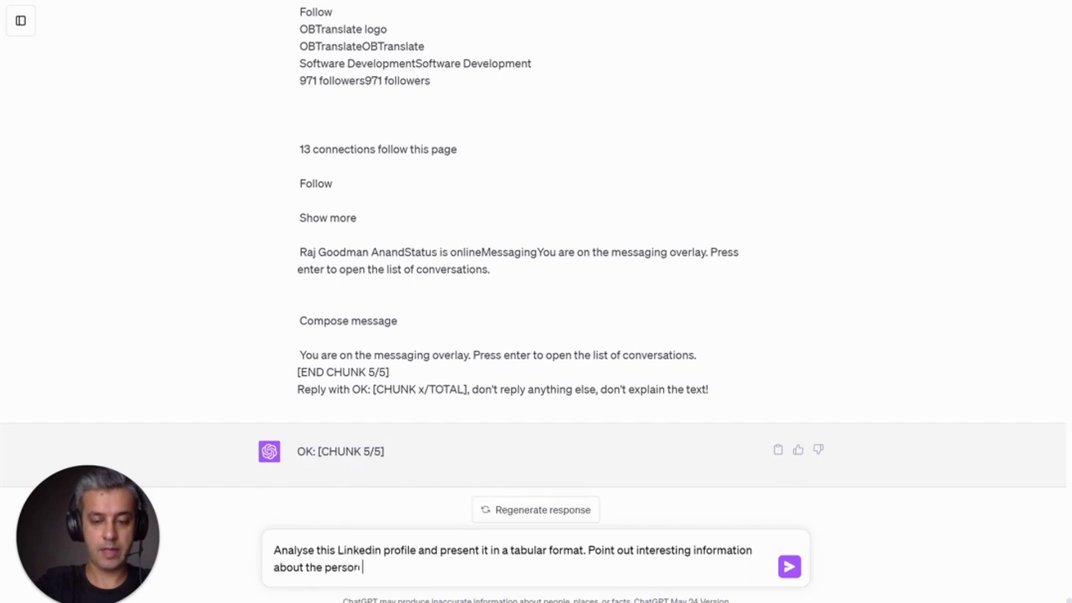
text( in a column)
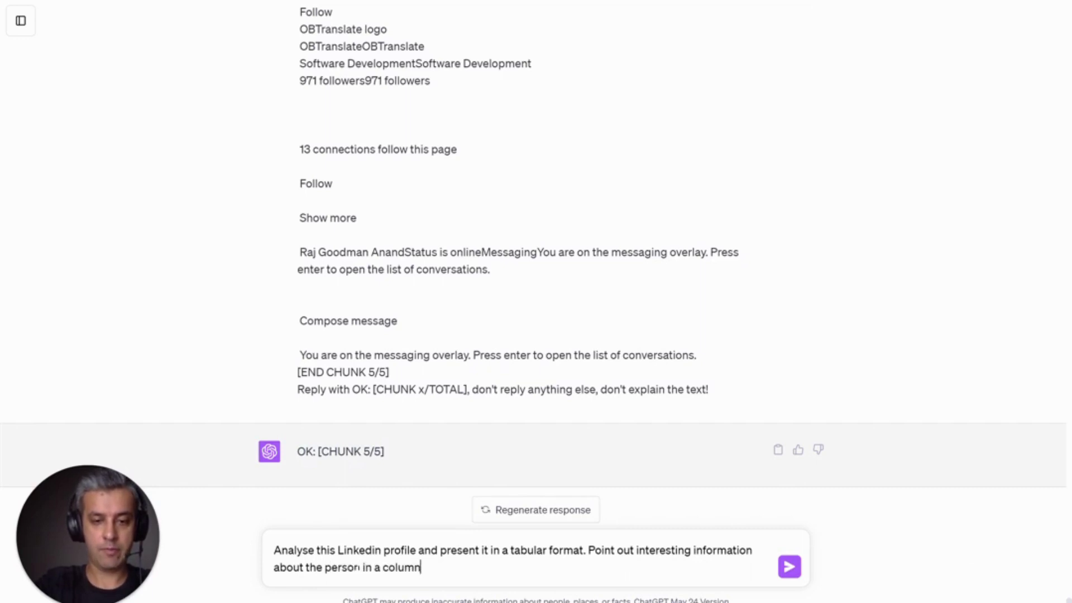
- Continue the request with ", provide the quote from the linkedin"
text(, prov)
text(ide the)
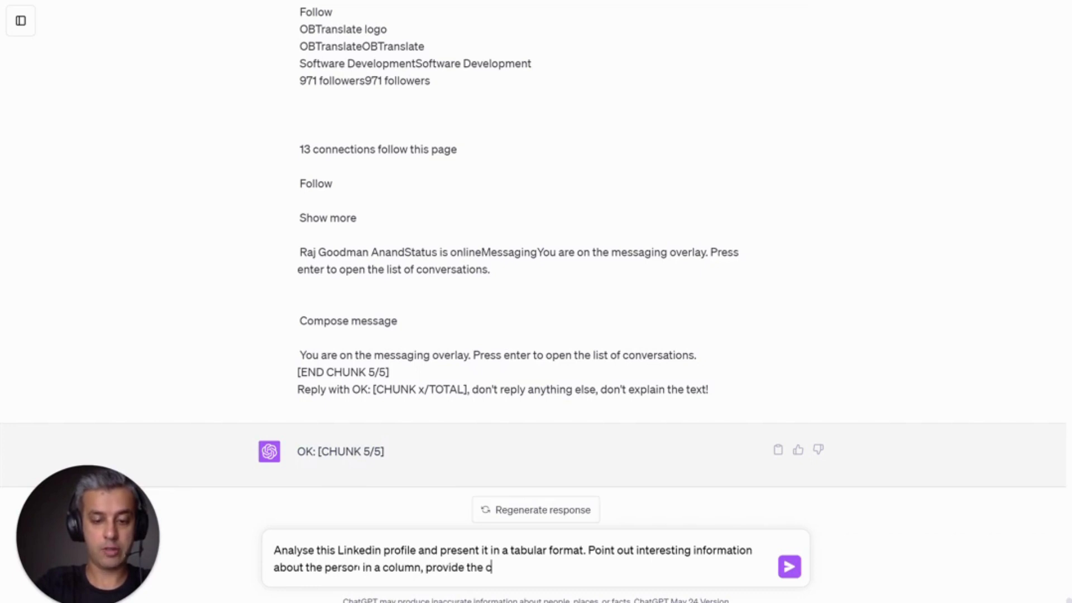
text( qute)
key(BackSpace)
key(BackSpace)
text(ote from)
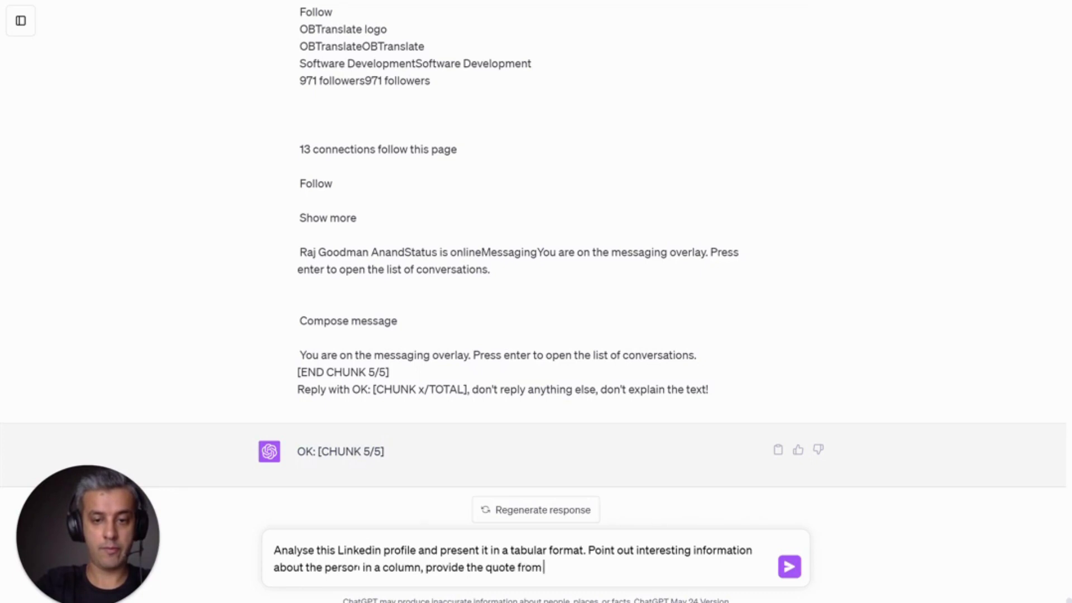
text( the linedin)
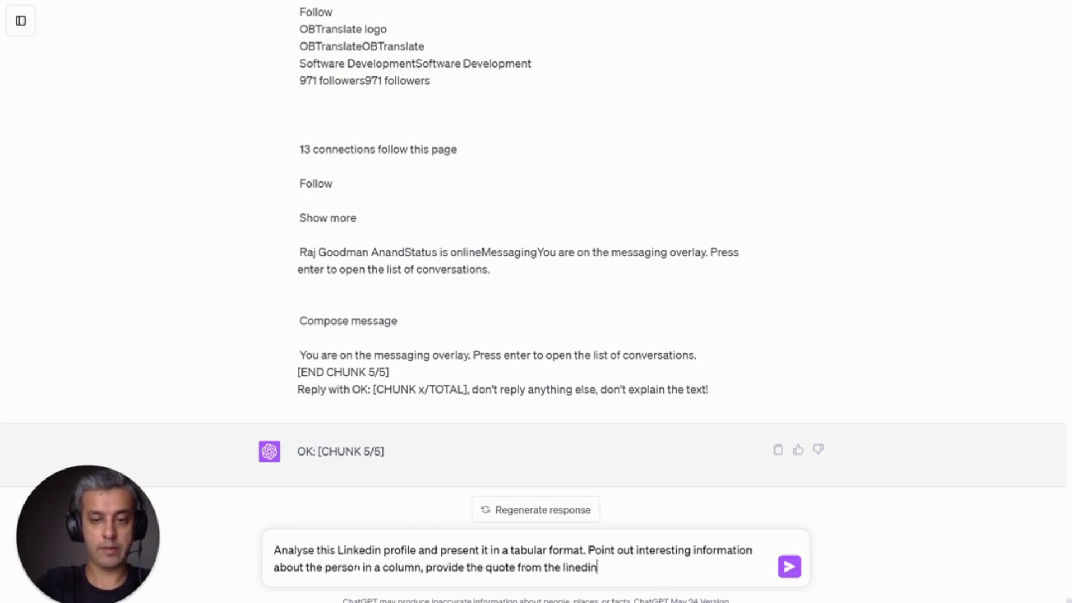
key(BackSpace)
key(BackSpace)
key(BackSpace)
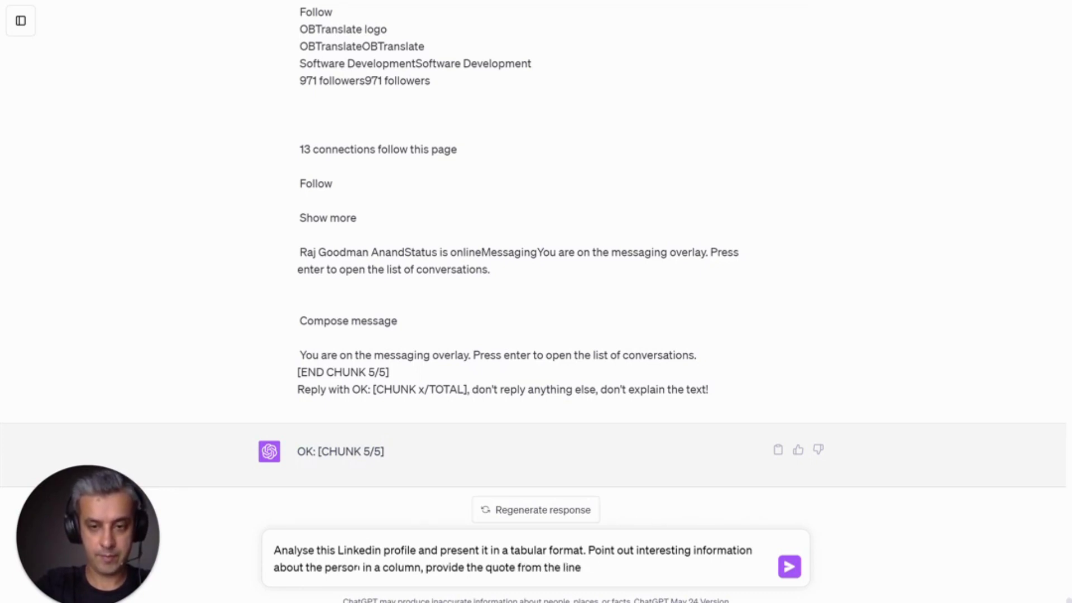
text(ked)
key(BackSpace)
key(BackSpace)
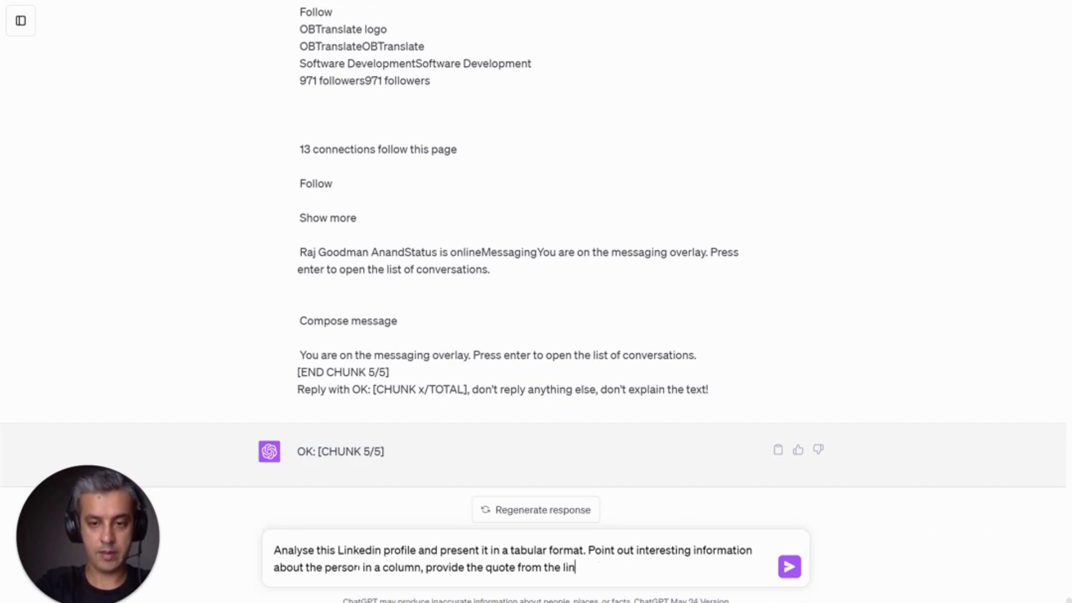
text(kedin)
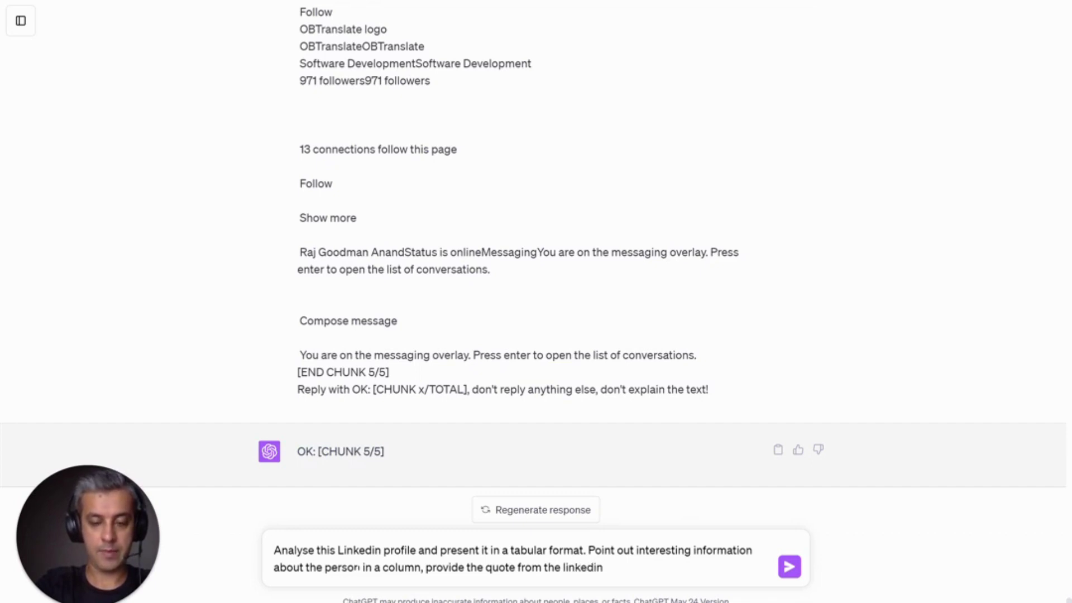
- Complete the quote instruction in the request with "profile as a separate column and"
text( profil eas)
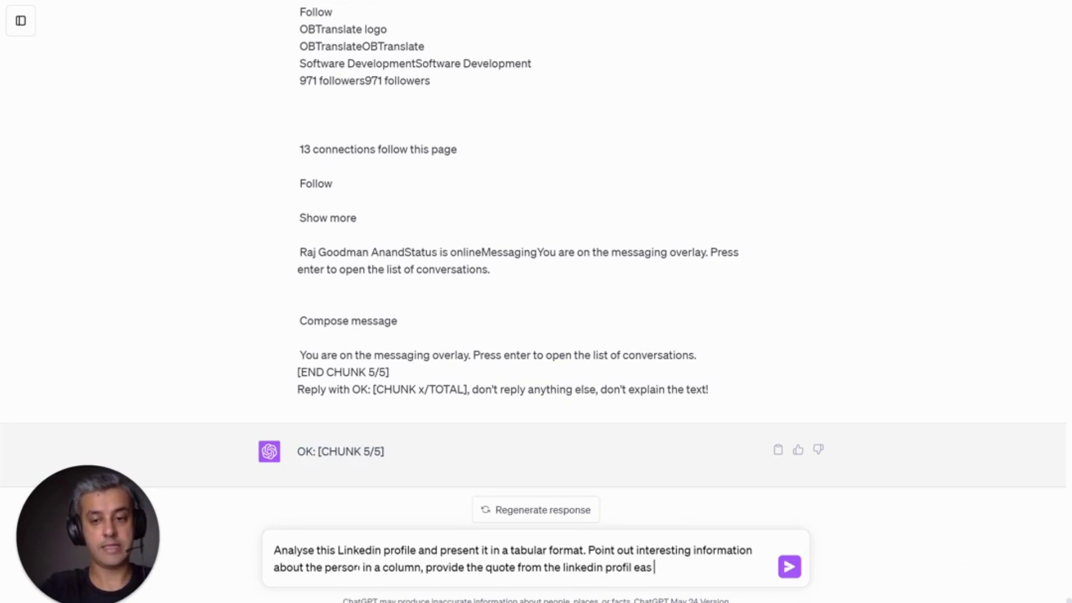
key(BackSpace)
key(BackSpace)
key(BackSpace)
key(BackSpace)
key(BackSpace)
key(BackSpace)
text(ile as a)
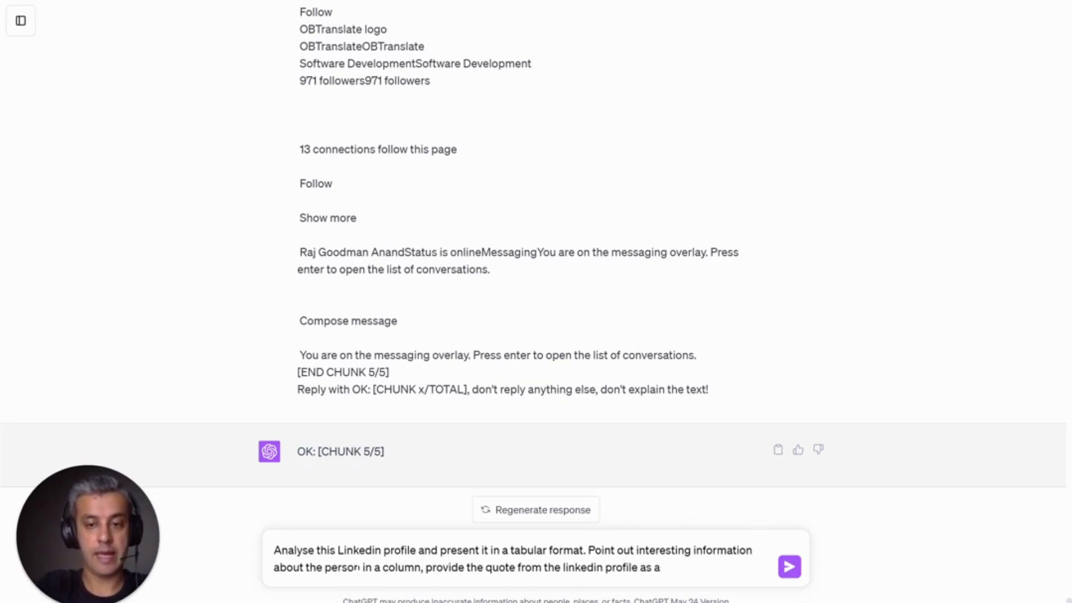
text( separ)
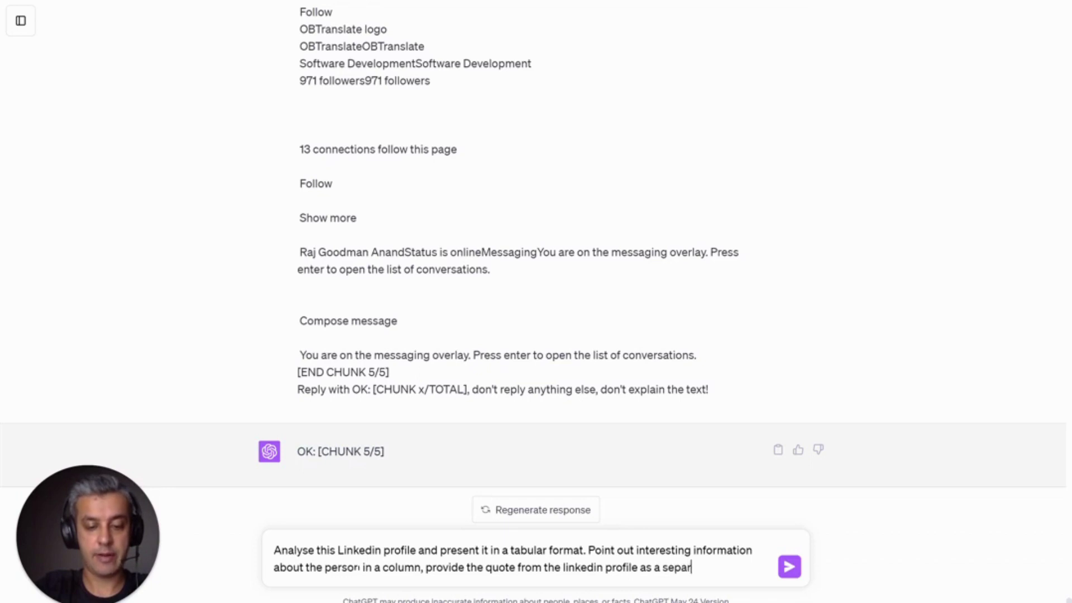
text(ate colu)
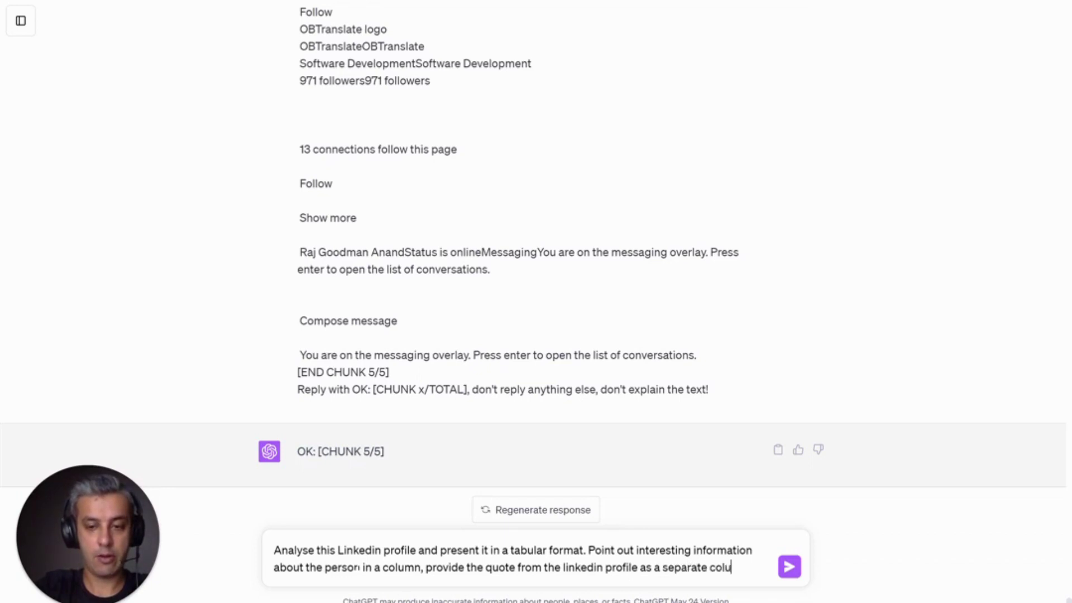
text(mn and )
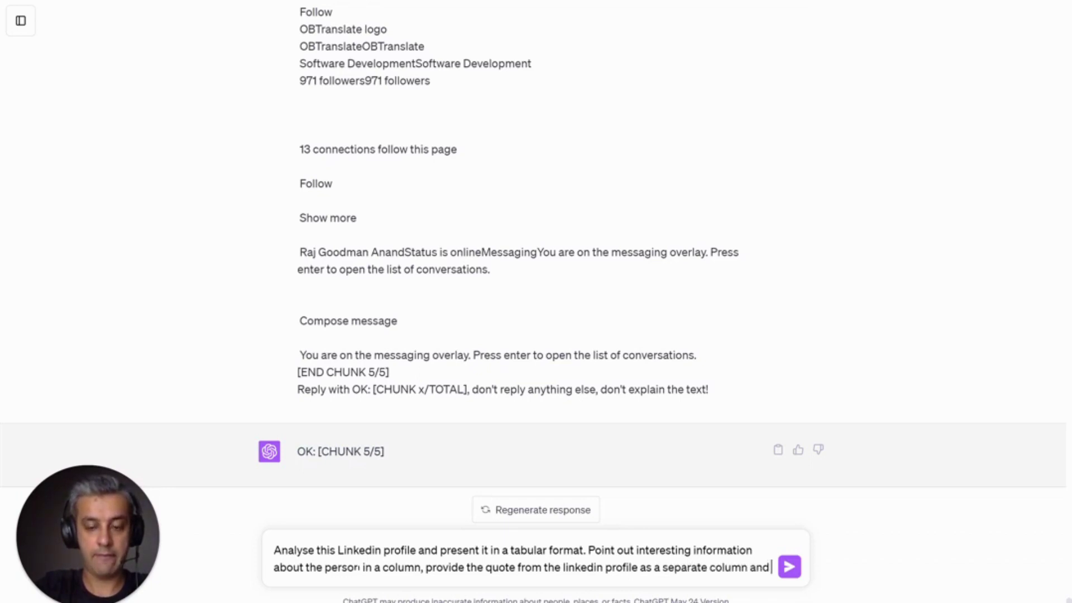
- Extend the request with "finally provide a percentage of how intersting this is." and begin another sentence with "Also"
text(finally provie)
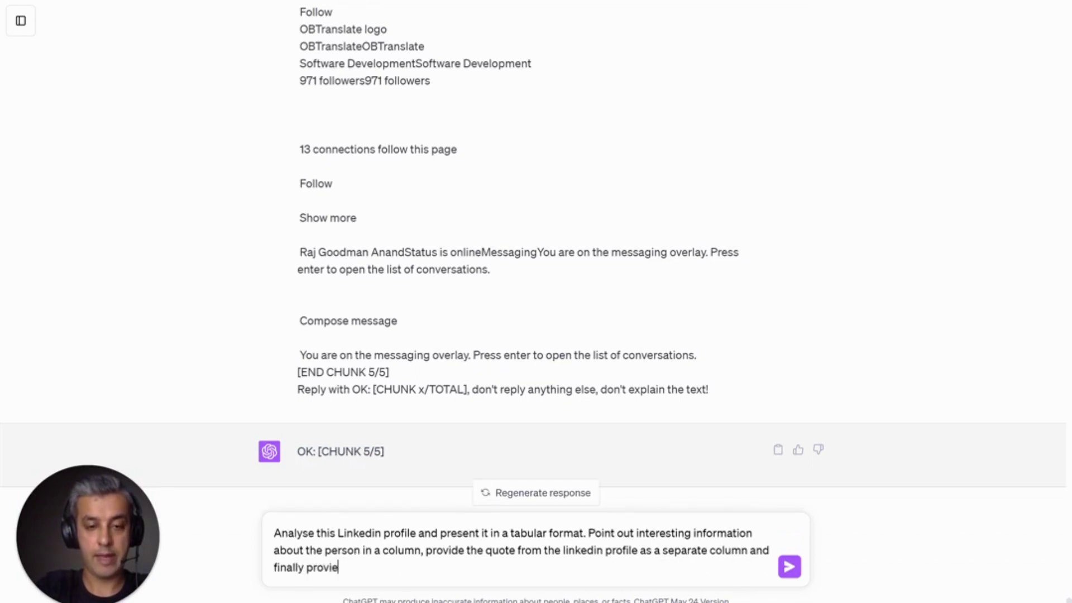
key(BackSpace)
text(de a)
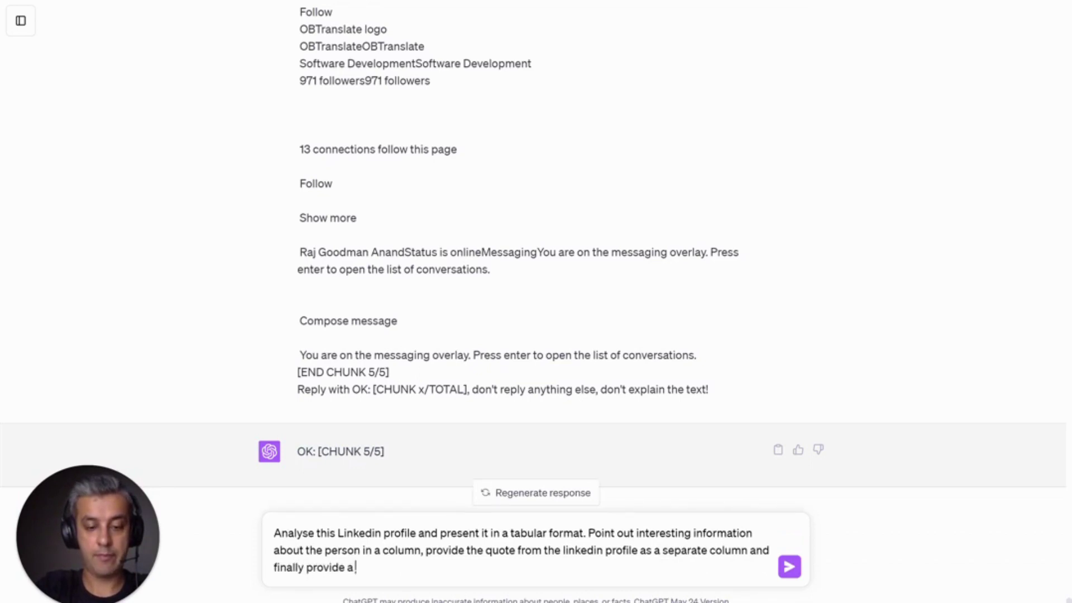
text( percentage)
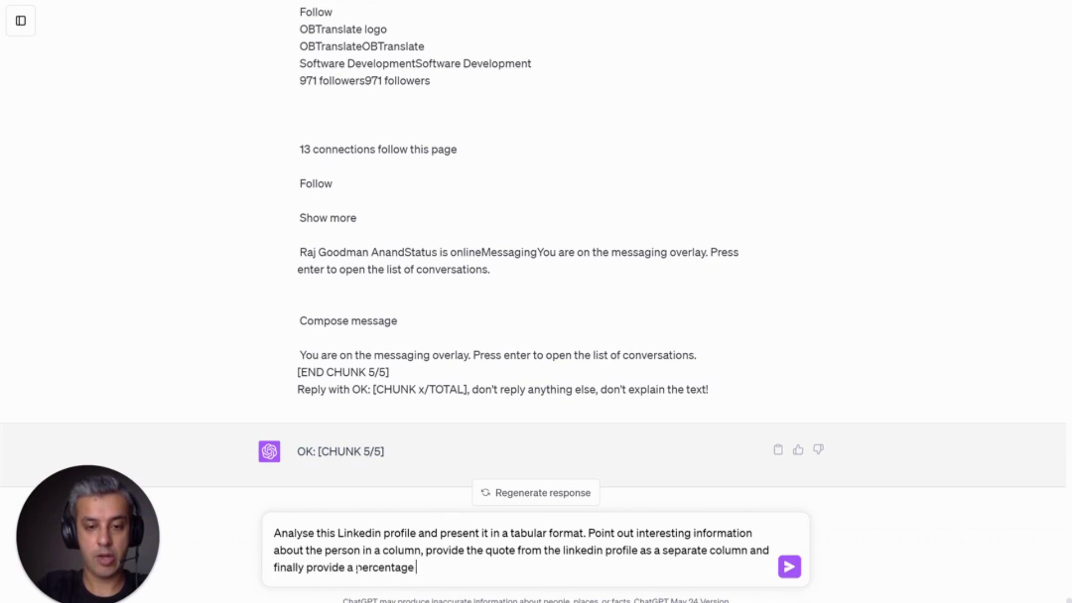
text( of how inter)
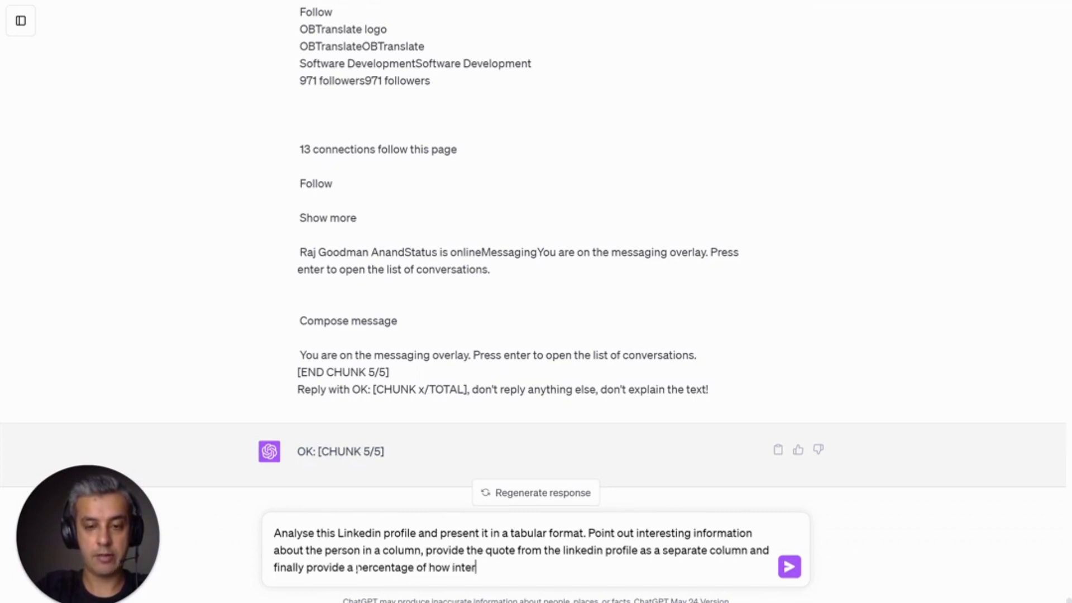
text(sting this )
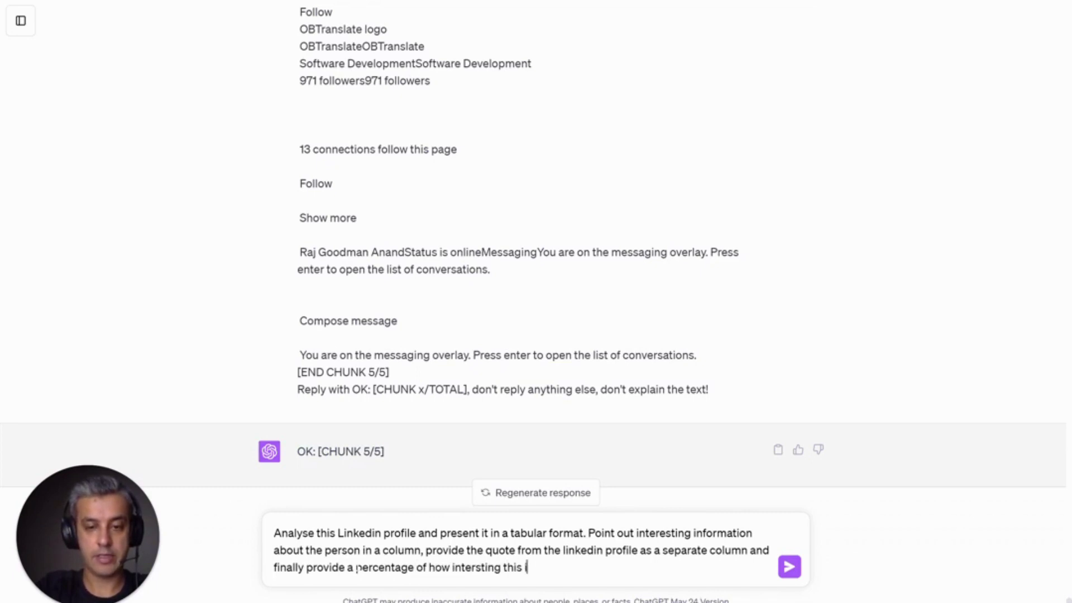
text(is. Also i)
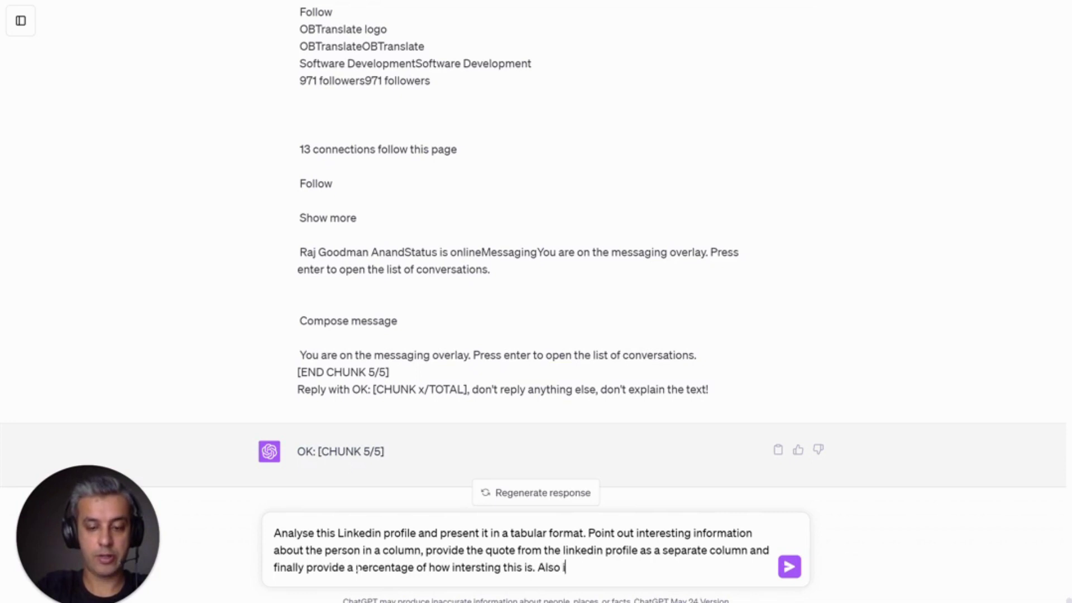
- Finish the last sentence with "include contrarian content from the linkedin user" and send the request
text(nclude contra)
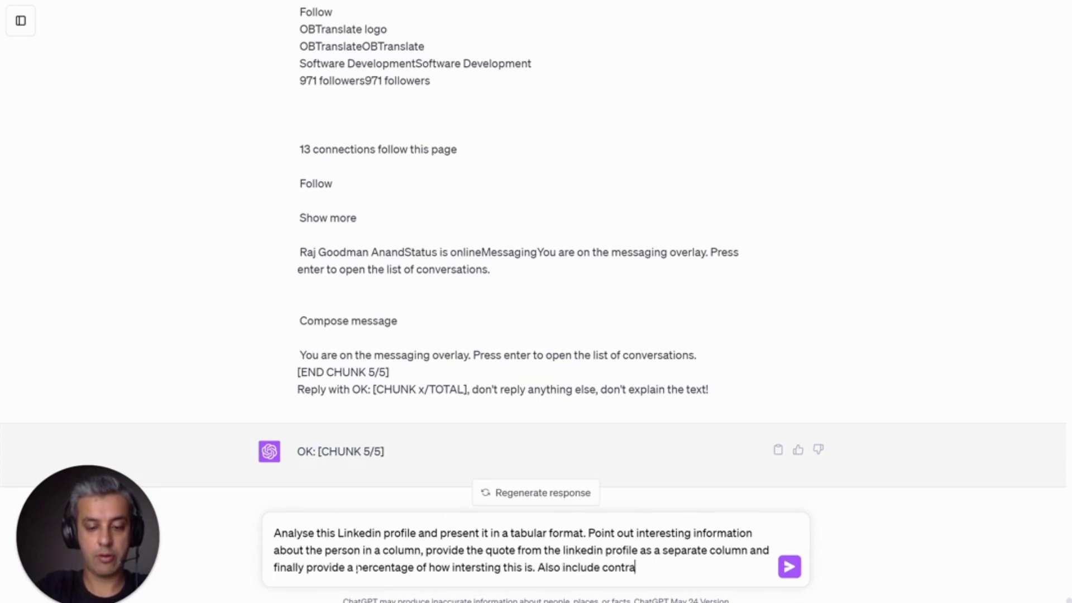
text(rian content fr)
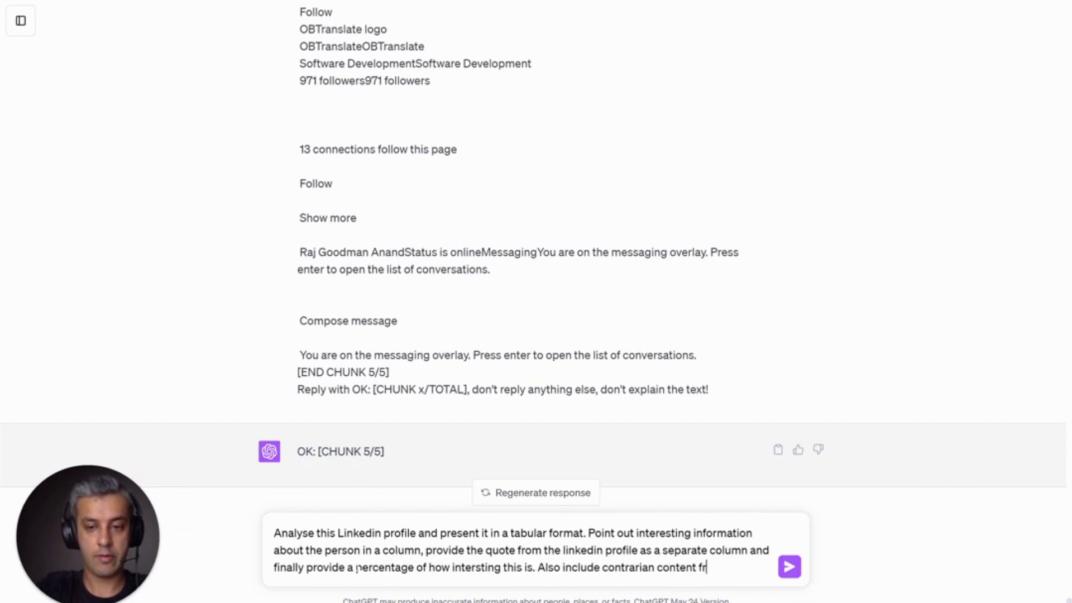
text(om the linkedin user)
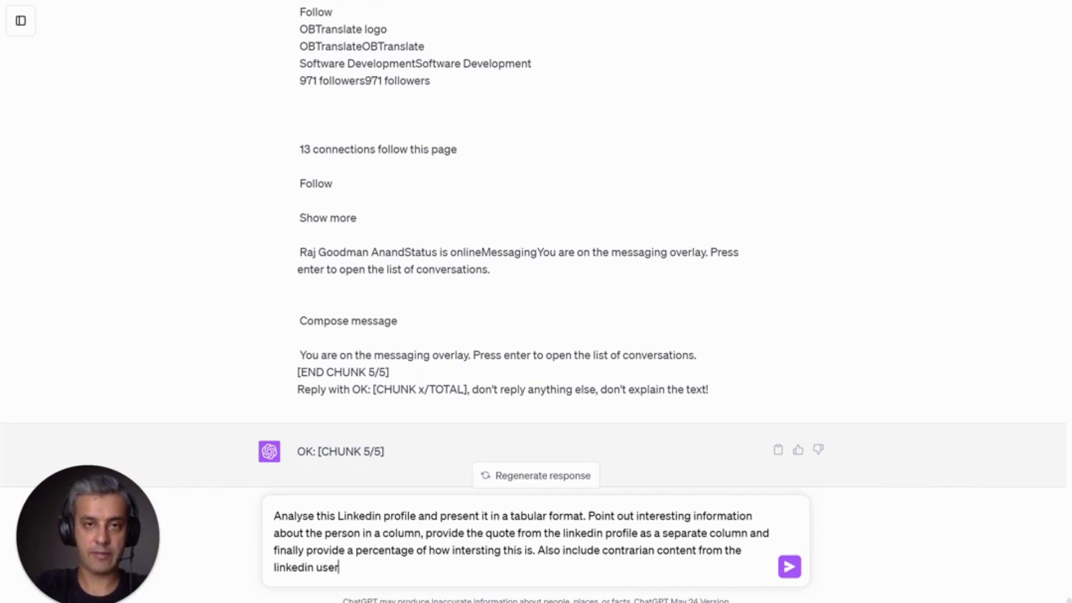
key(Return)
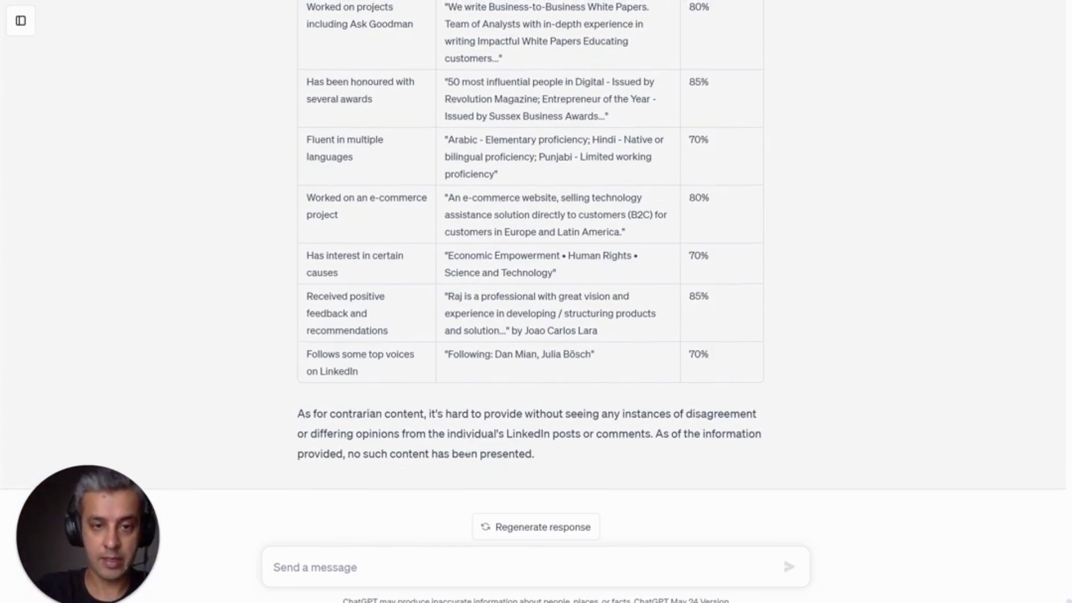
- Examine the interesting information and profile quotes in the generated analysis table, and switch to the LinkedIn profile page
scroll(467, 450, up, 5)
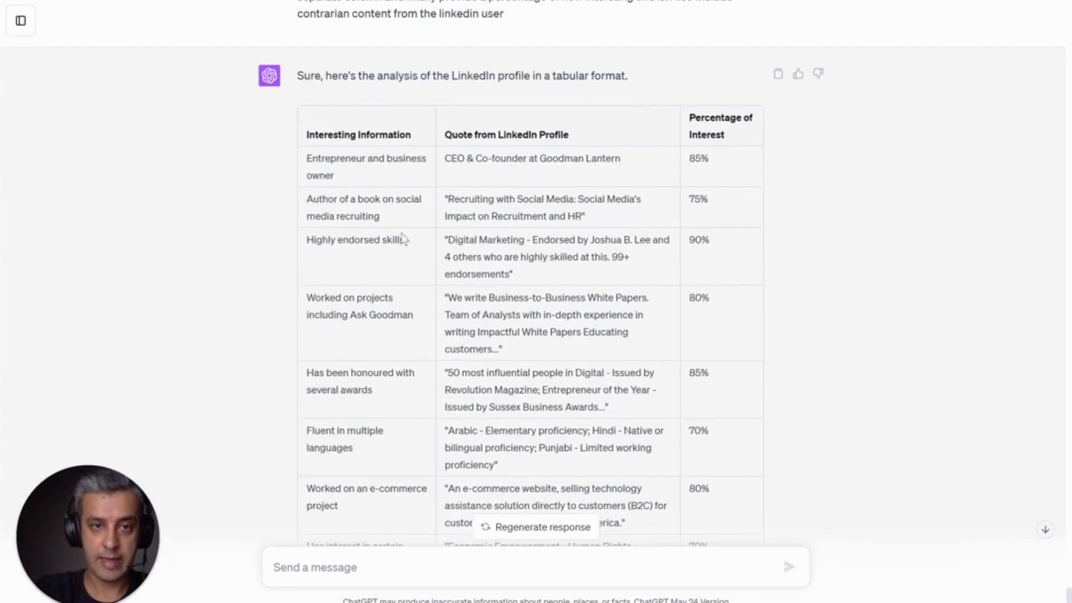
drag(455, 159, 494, 159)
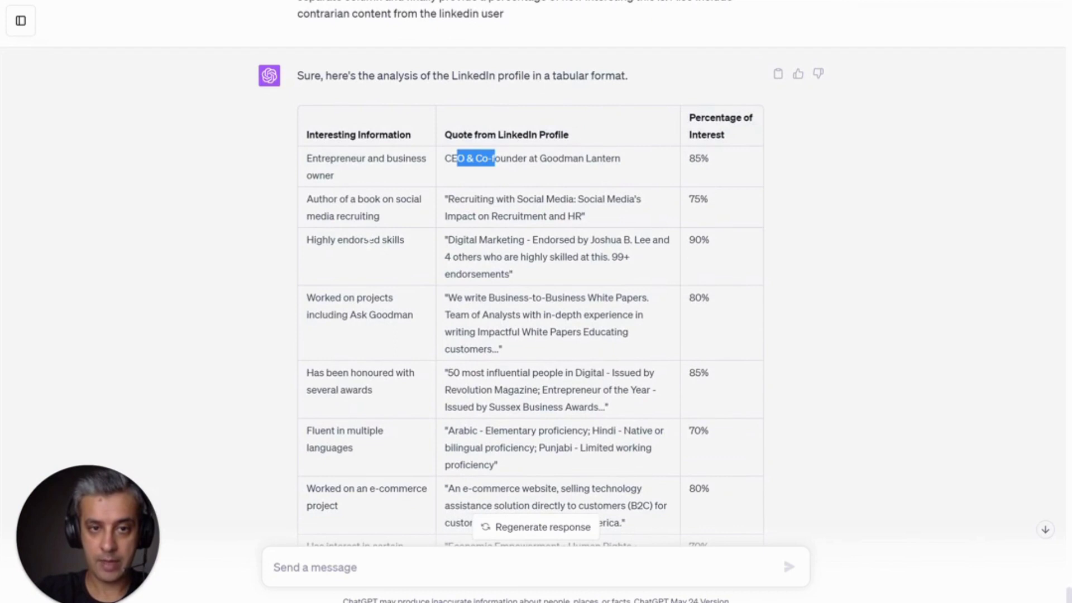
click(414, 246)
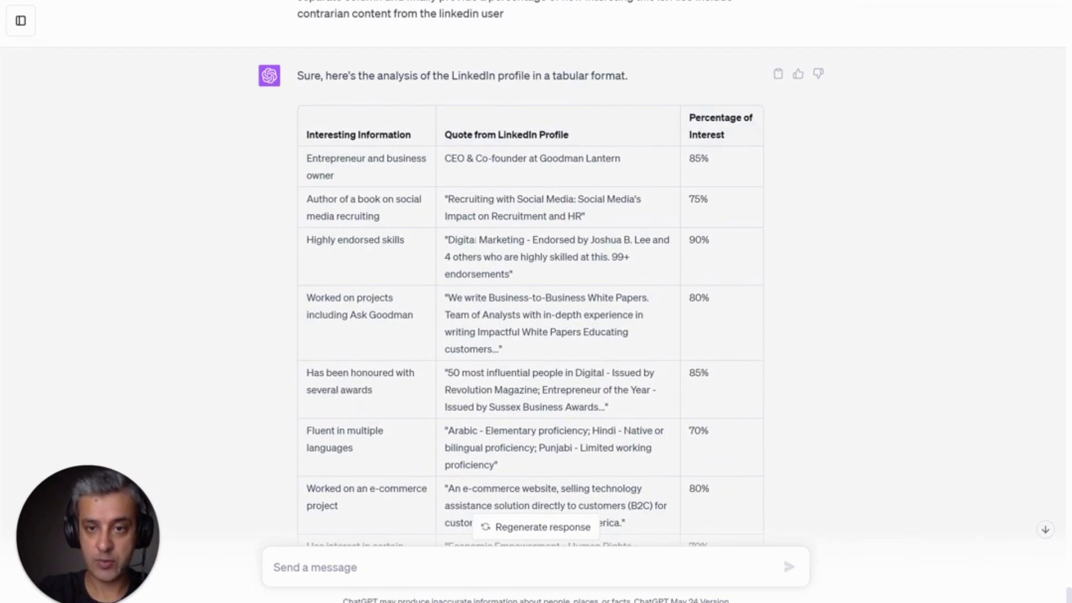
drag(475, 239, 489, 243)
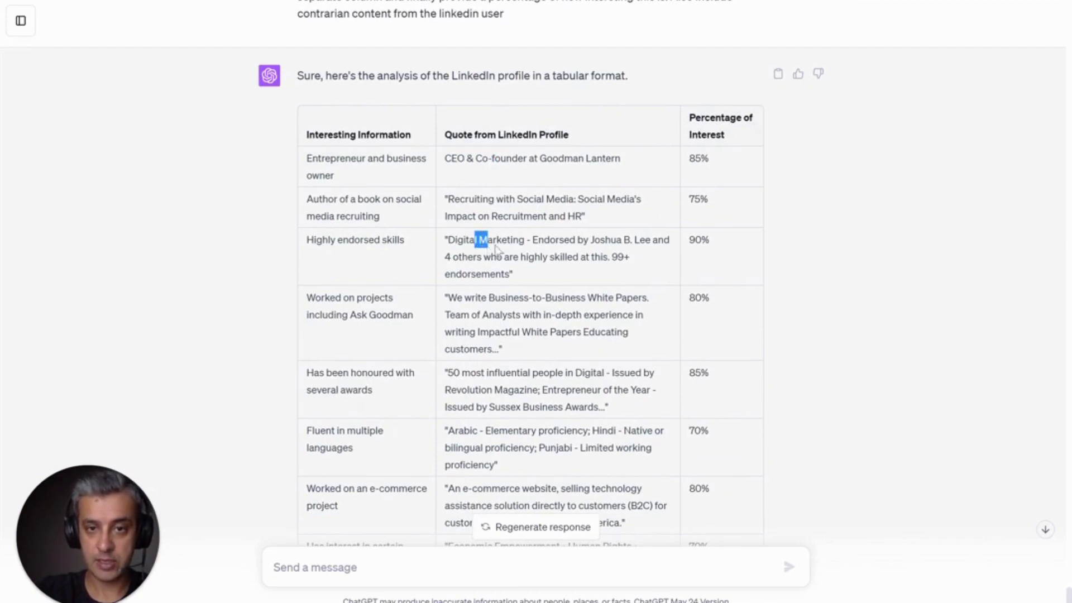
click(565, 257)
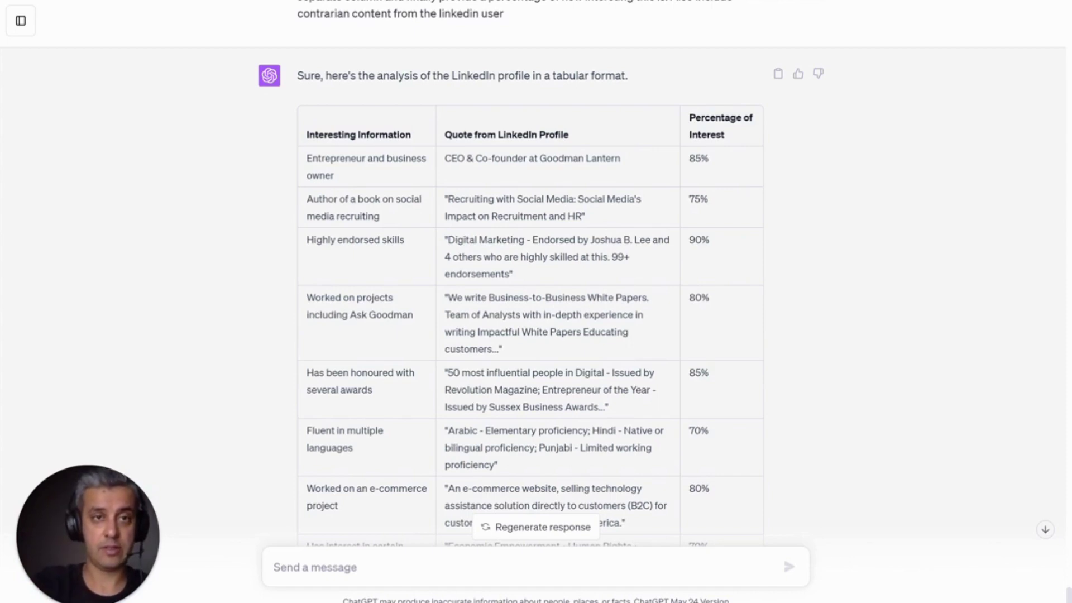
click(320, 1)
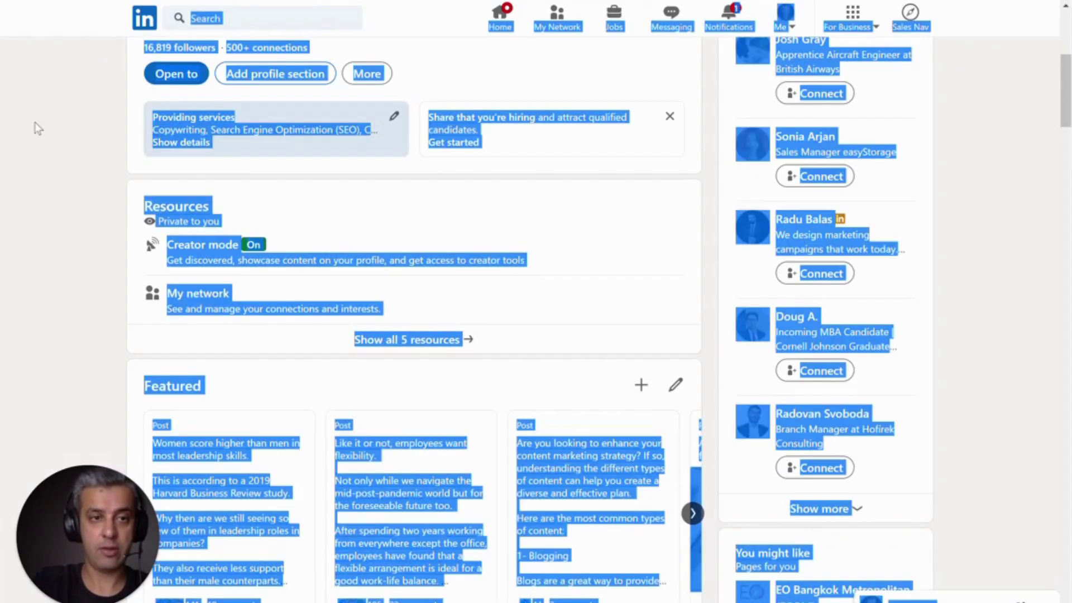
- Clear the text selection on the LinkedIn profile page, and return to ChatGPT to examine the analysis table through its last rows
click(68, 125)
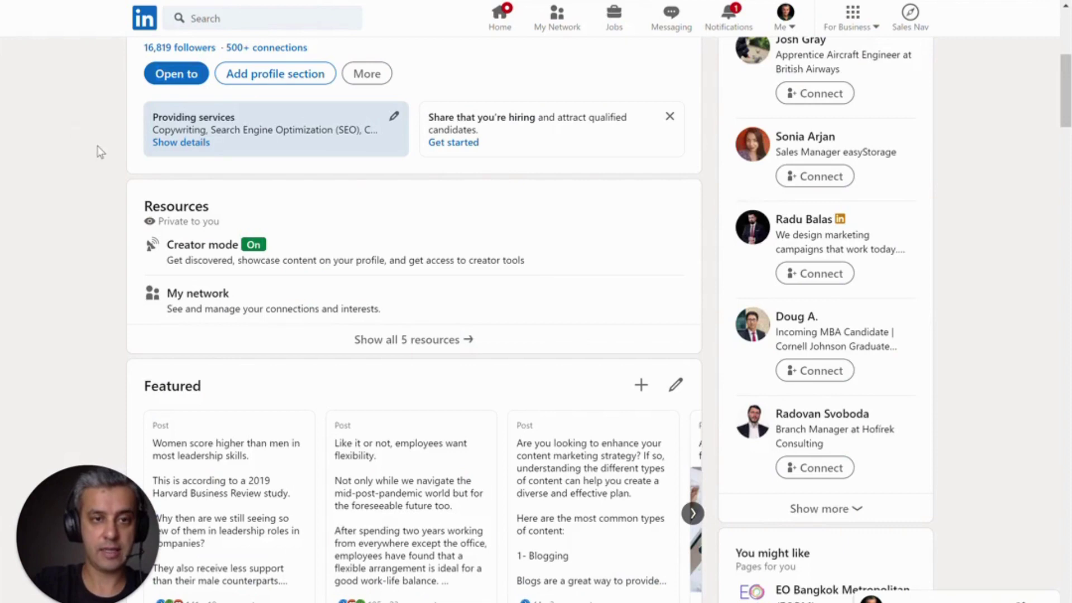
scroll(99, 149, up, 7)
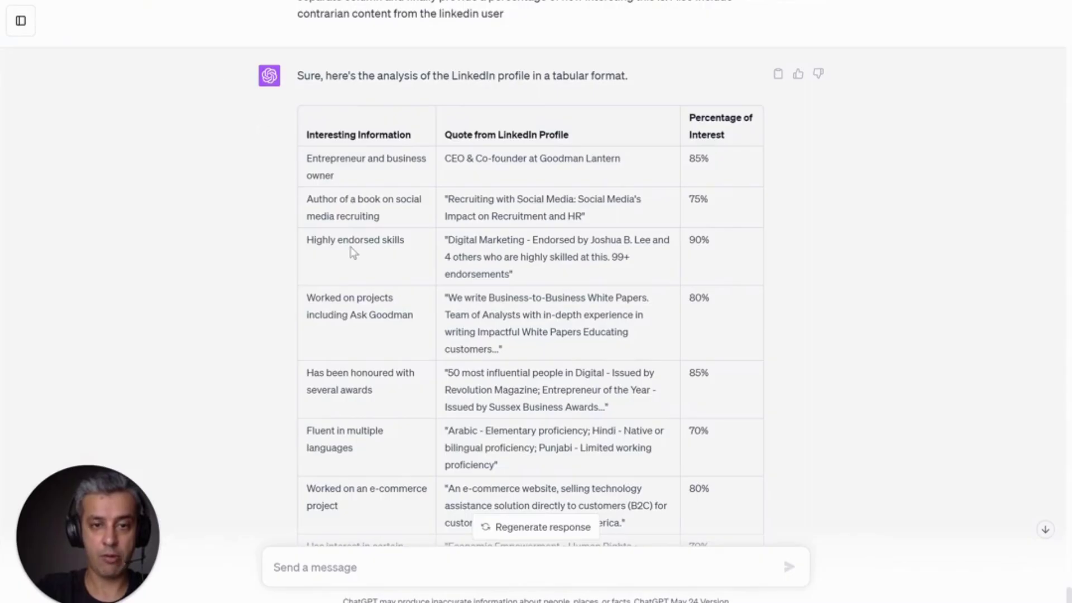
scroll(351, 250, down, 1)
scroll(350, 250, down, 1)
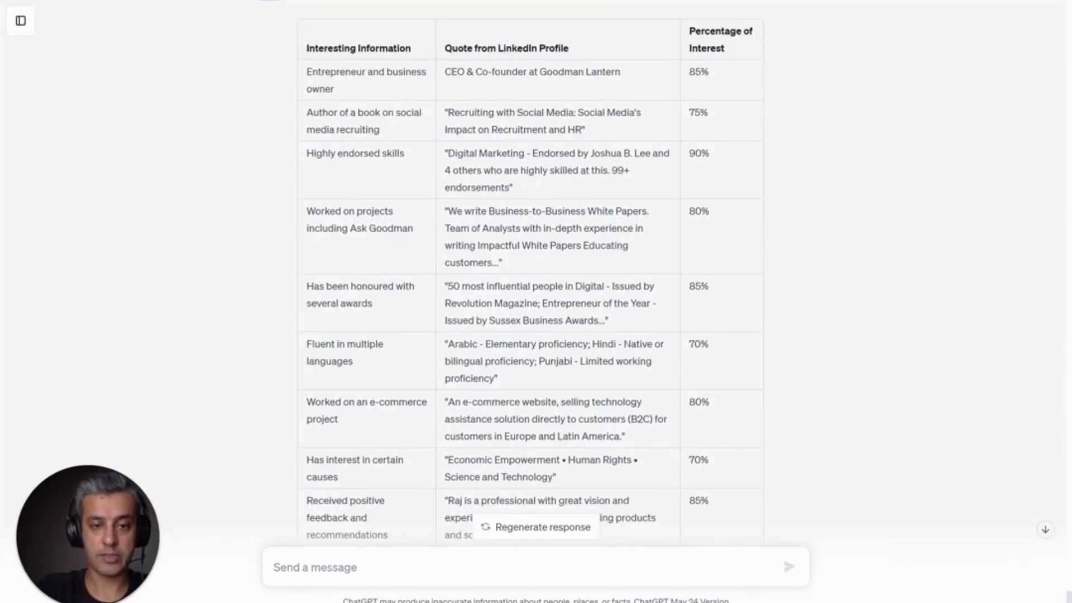
scroll(351, 250, down, 1)
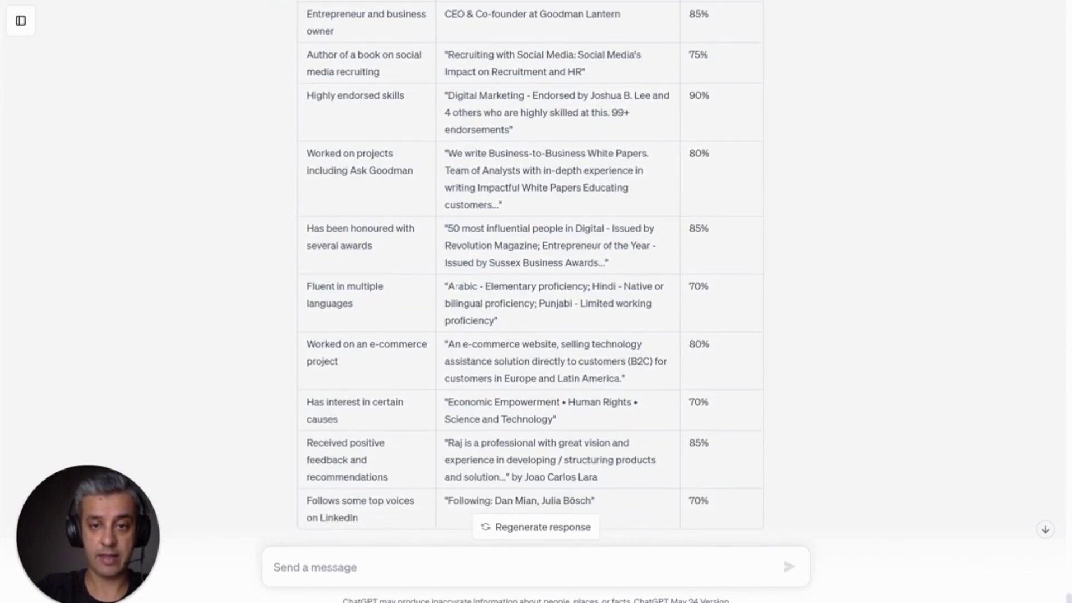
drag(457, 287, 473, 286)
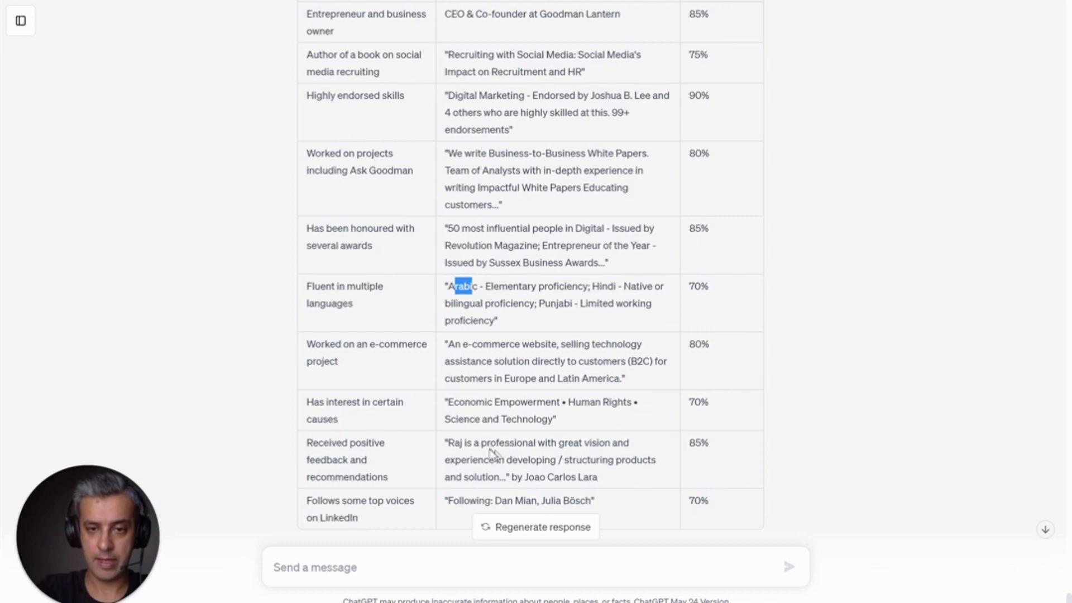
scroll(498, 459, down, 1)
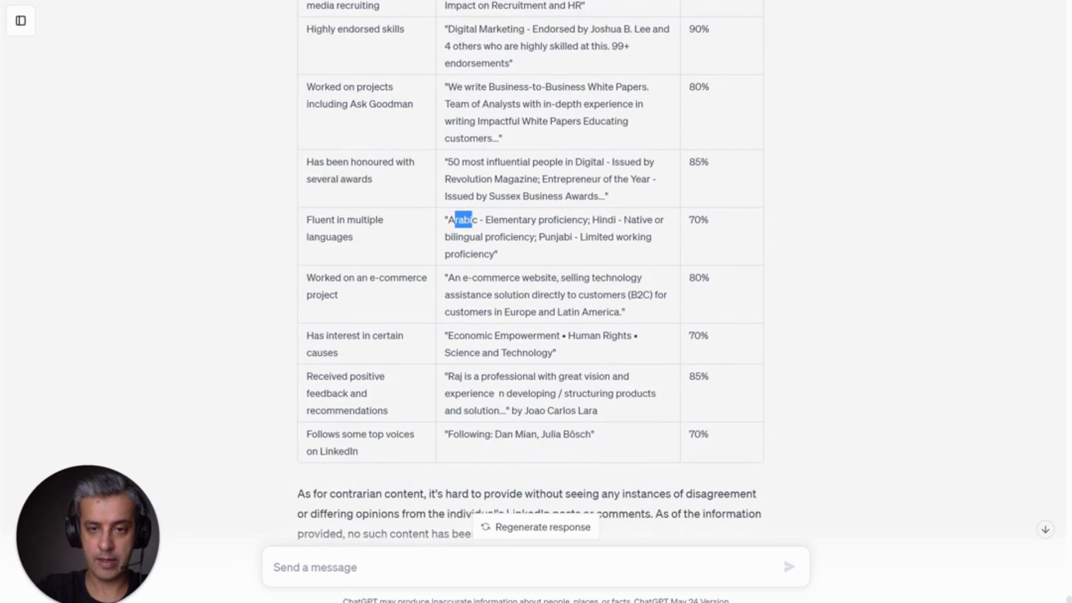
drag(529, 376, 565, 377)
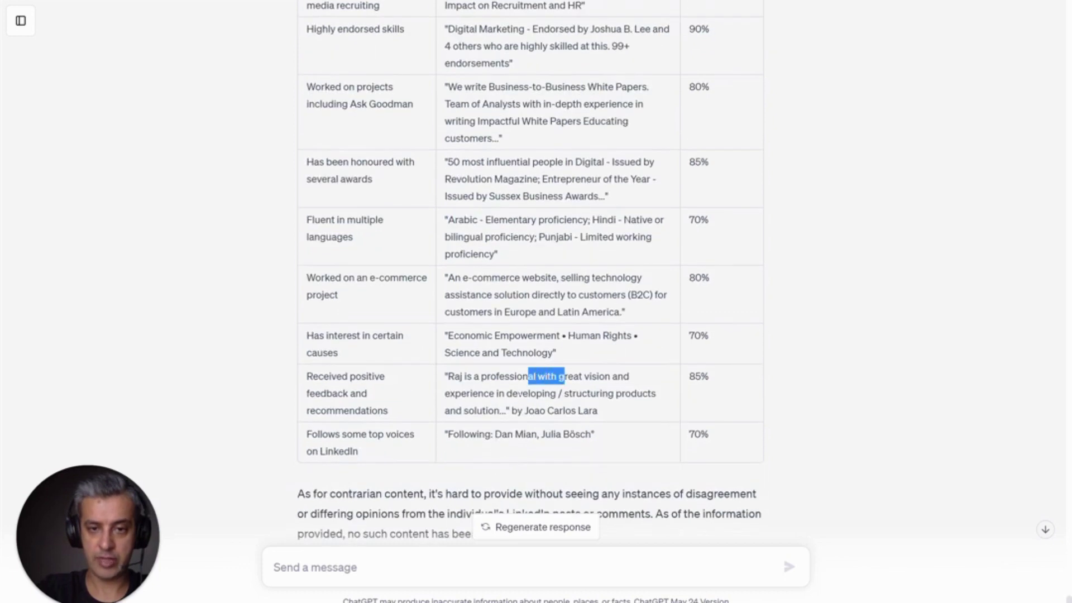
click(513, 394)
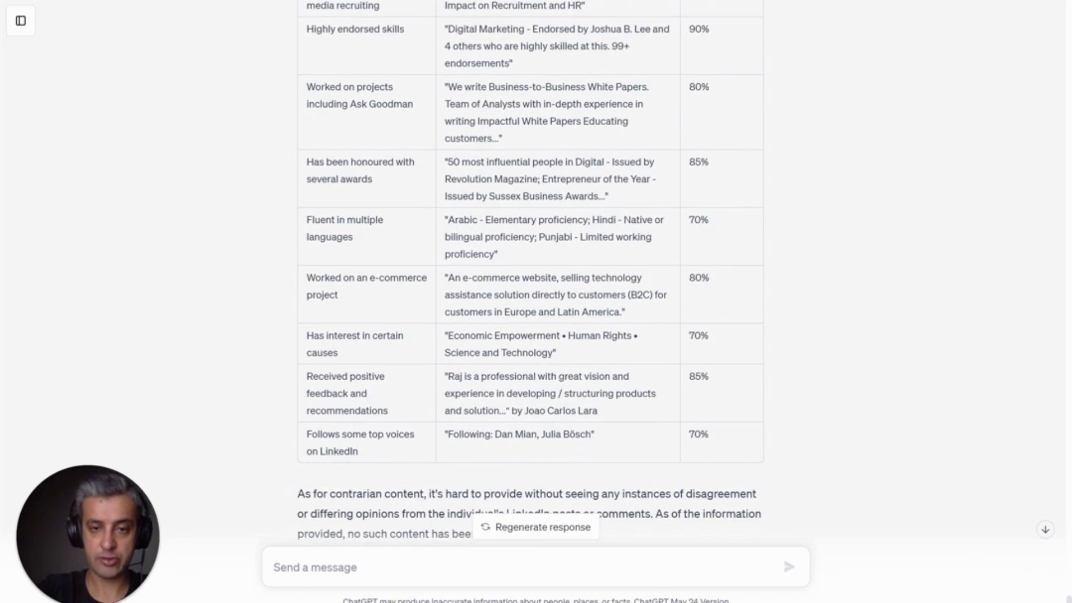
drag(505, 411, 510, 370)
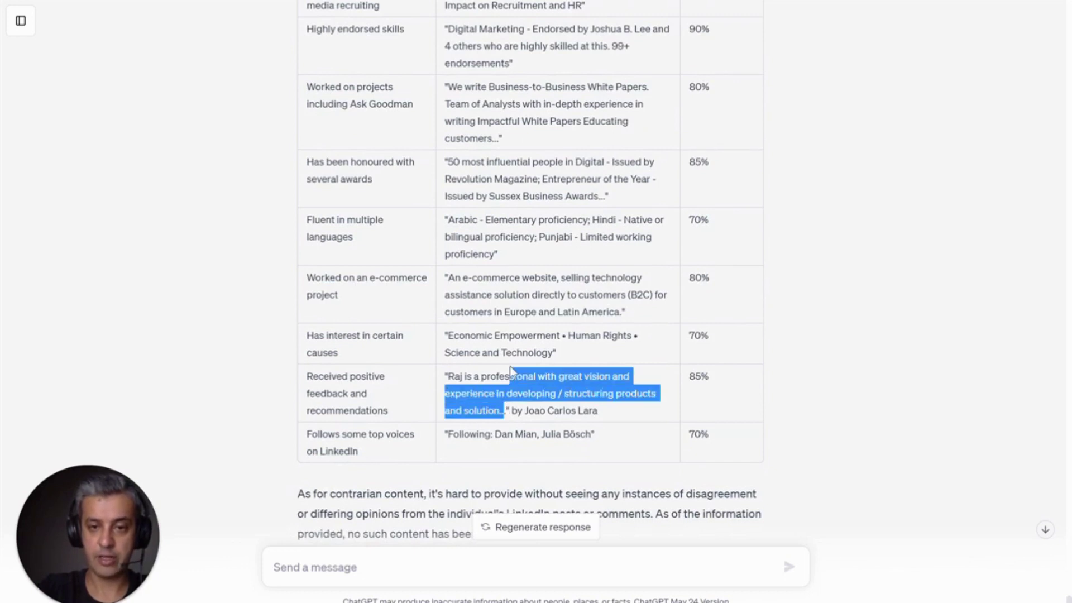
click(511, 372)
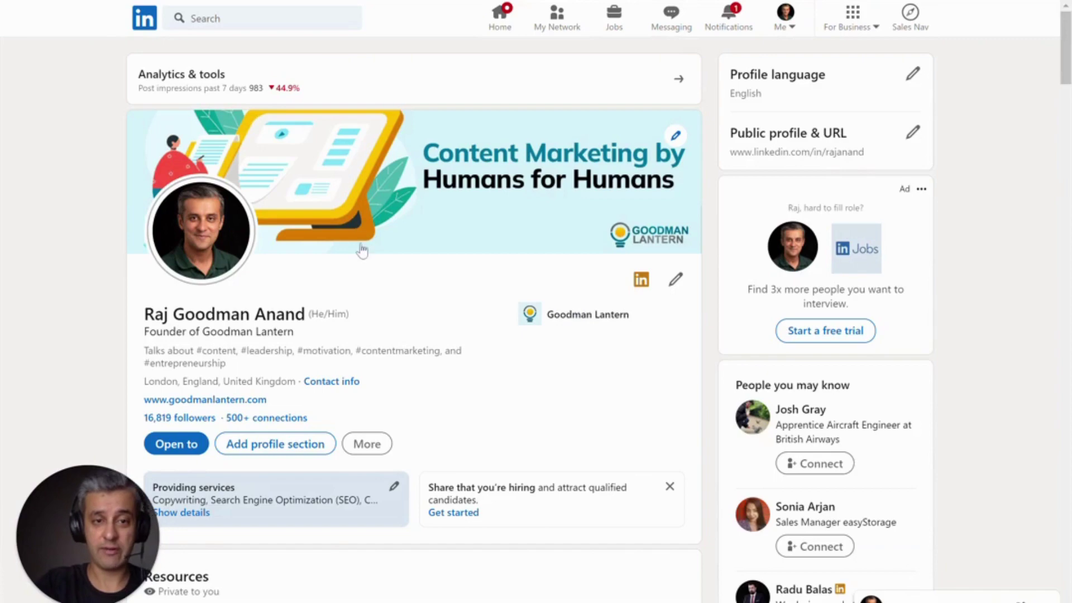
- Switch to the LinkedIn profile and look through its sections from the header down to activity, education and projects
scroll(360, 248, down, 10)
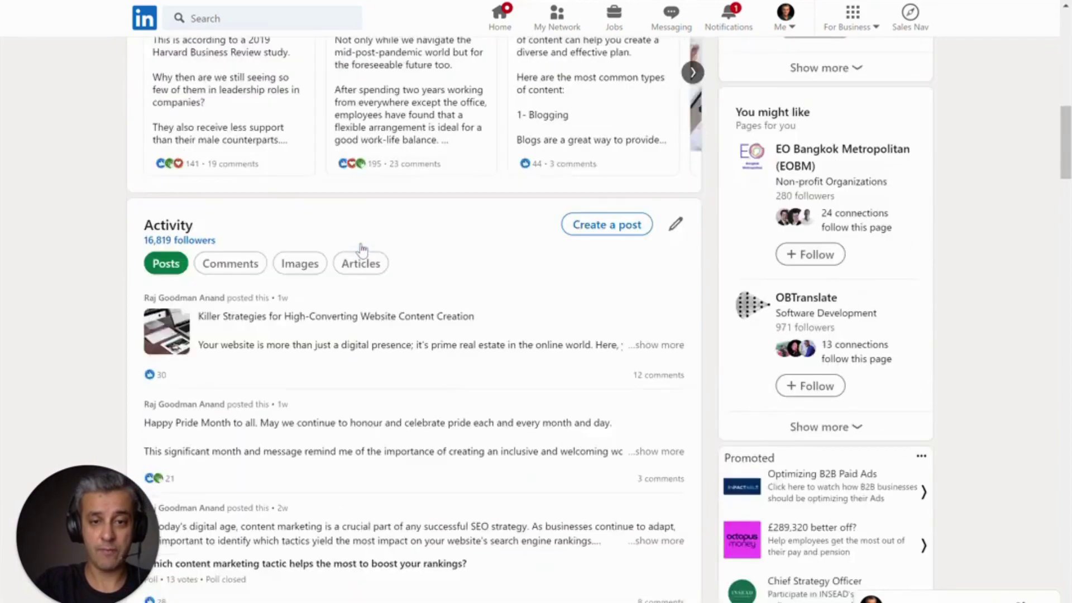
scroll(361, 249, down, 20)
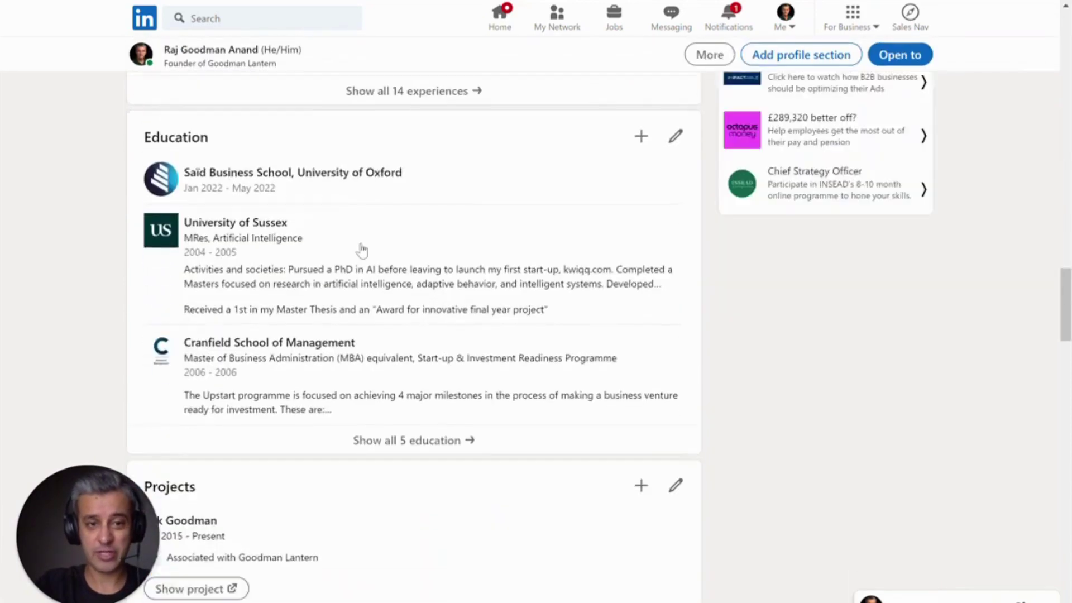
scroll(362, 250, down, 1)
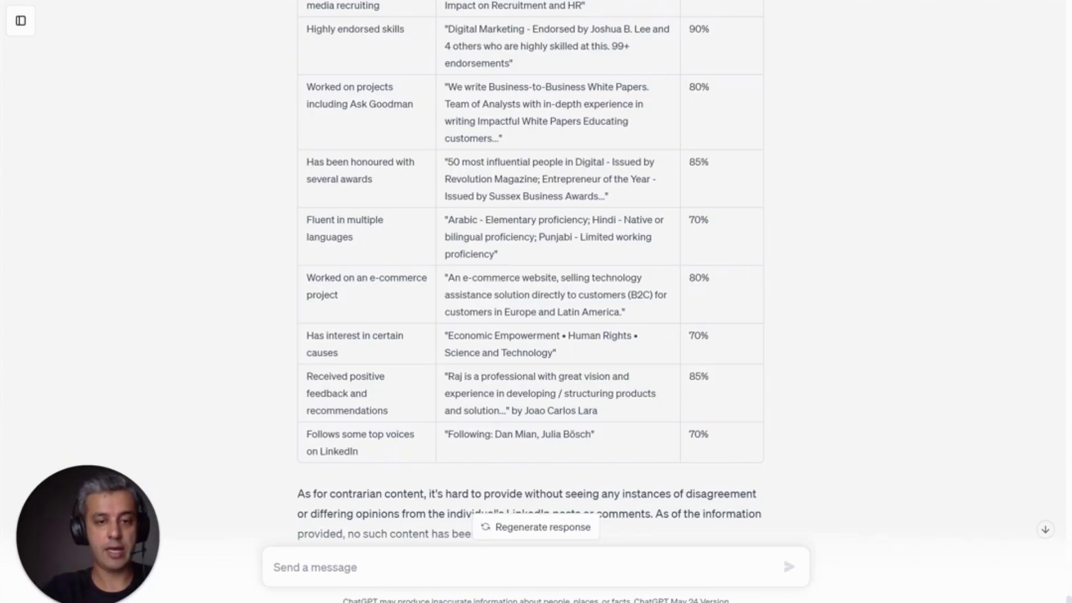
- Switch back to ChatGPT and begin a new request with "REcreate a table from the linkeidn profile to focus on what"
text(RE)
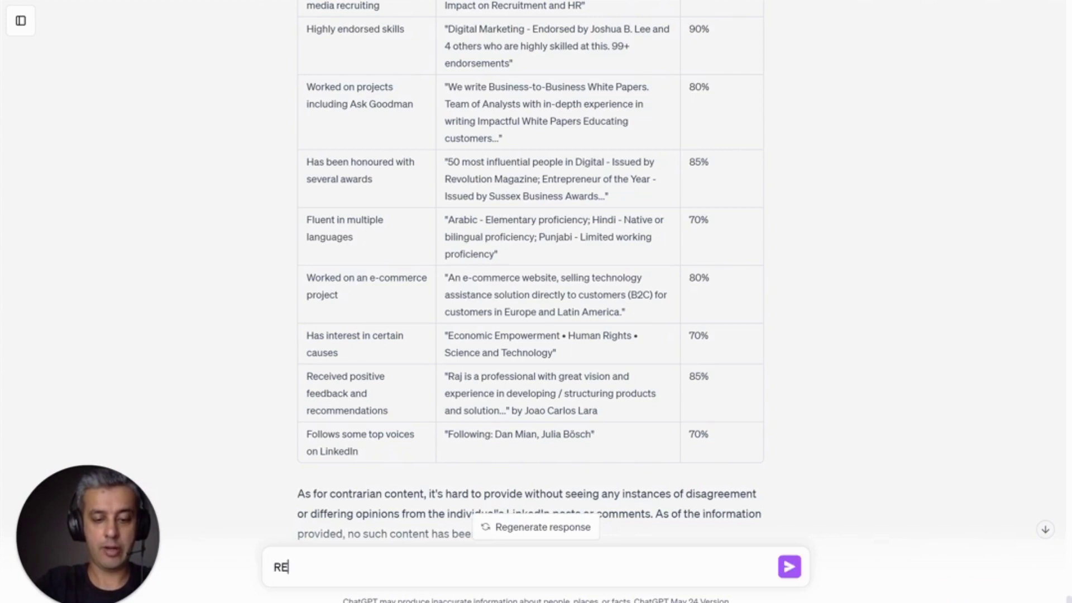
text(create a )
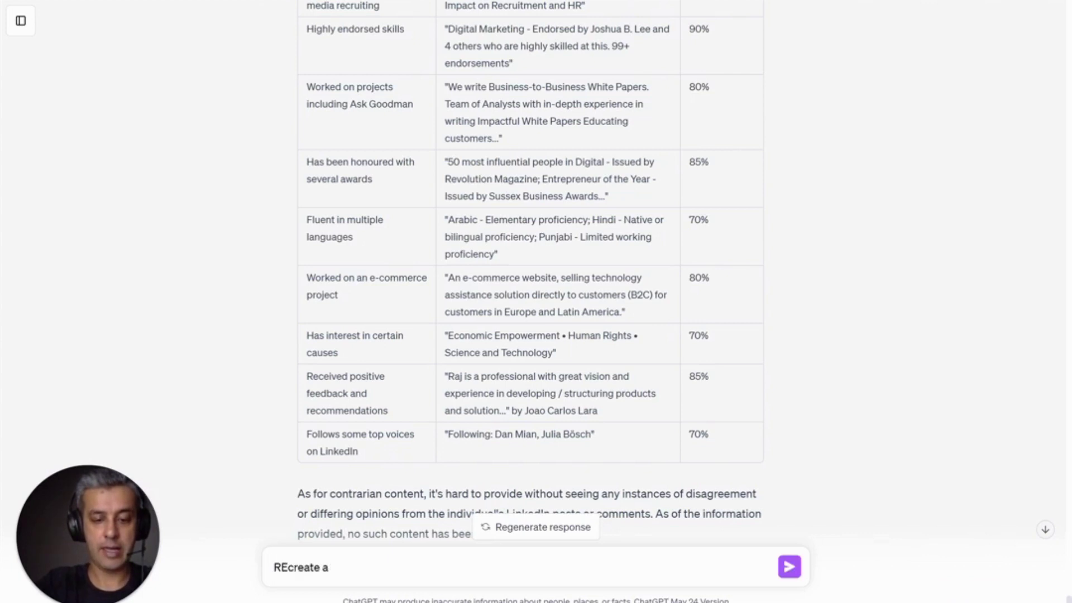
text(table from the )
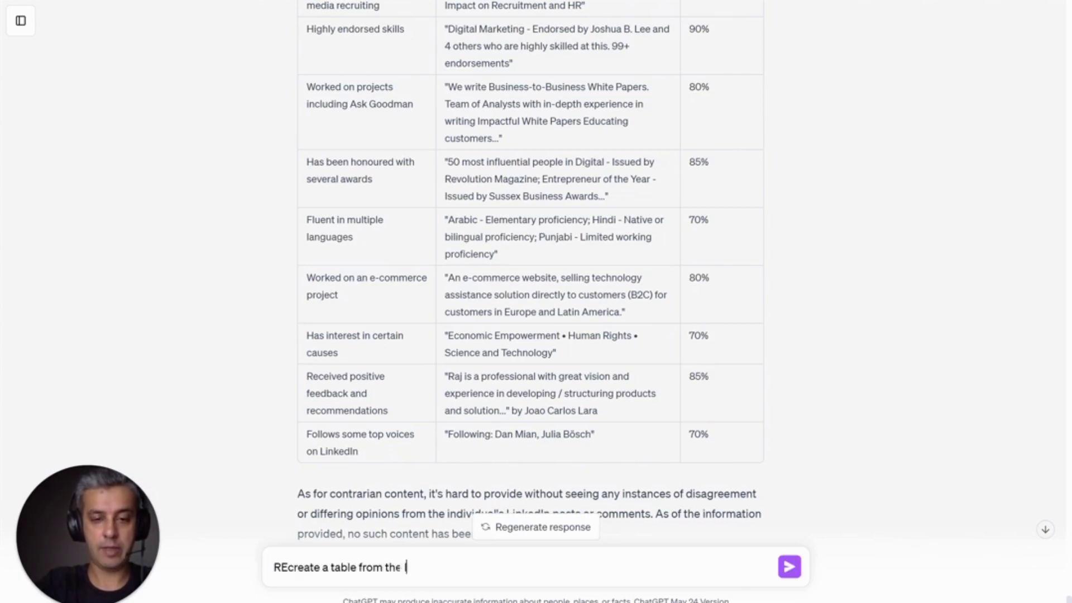
text(linkeidn p)
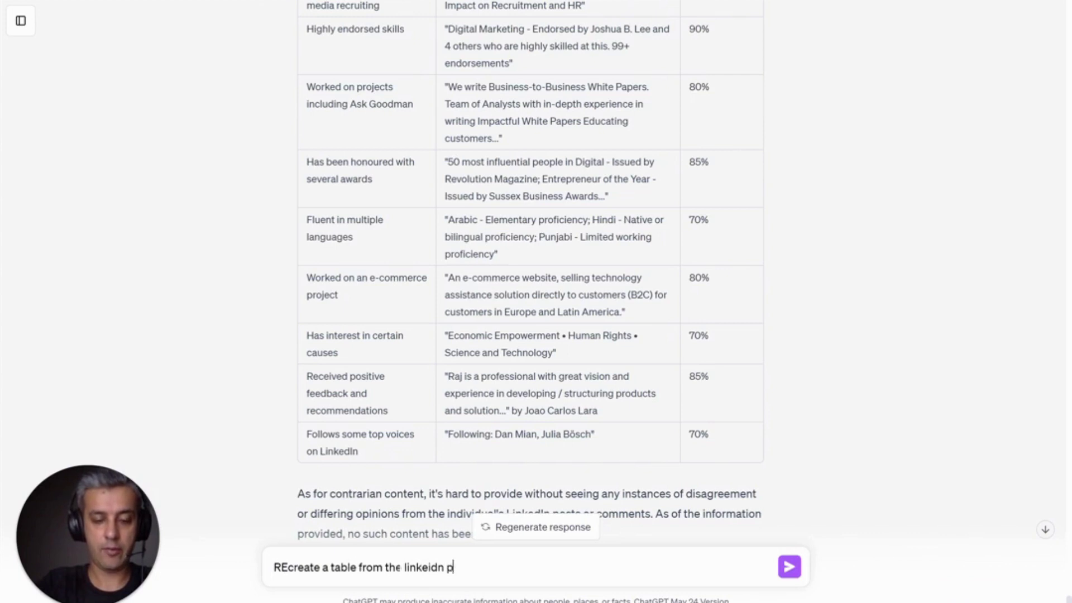
text(rofile to foc)
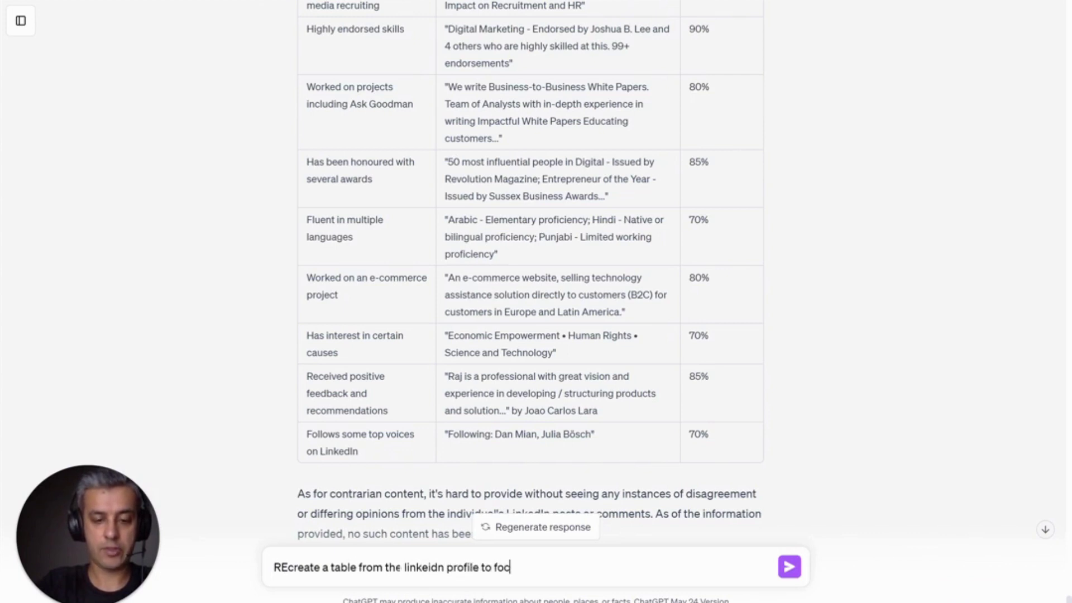
text(us on what )
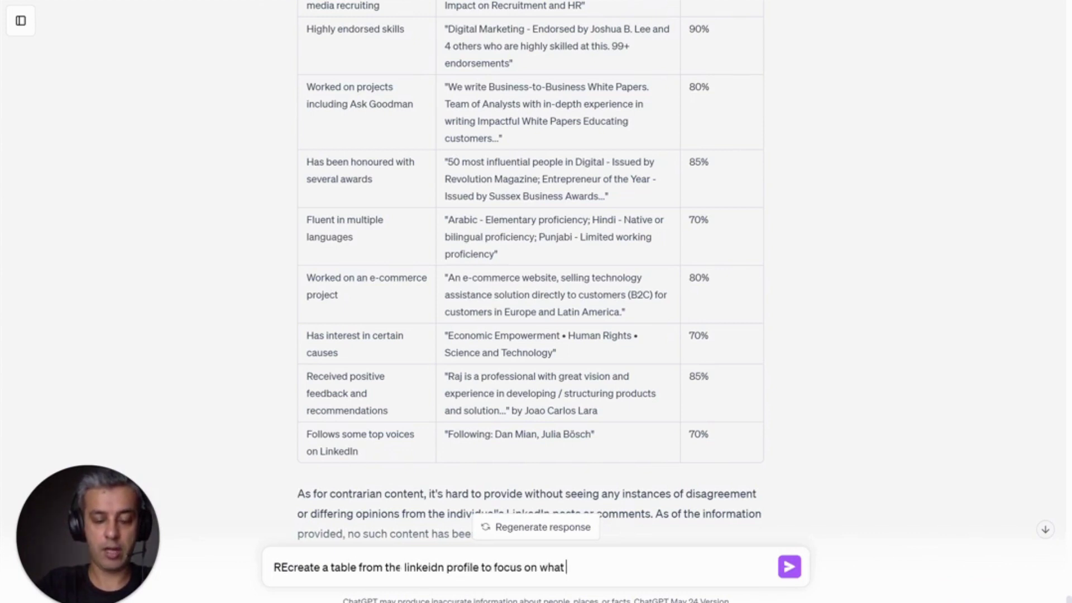
- Complete the request's first sentence with "I should know about the linkedin profile before going into a meeting with them."
text(I should kno)
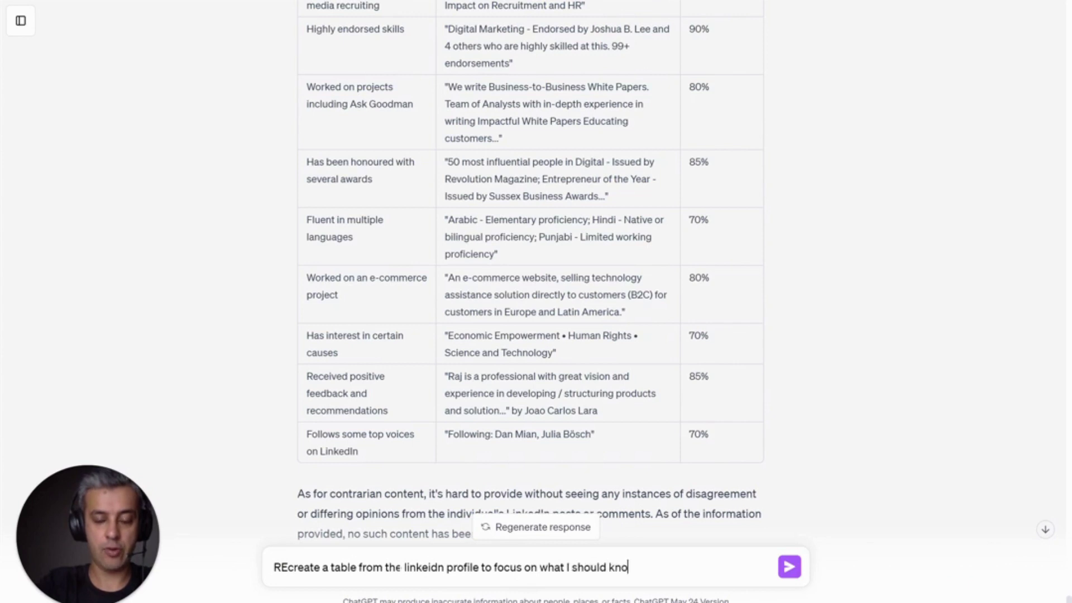
text(w about the li)
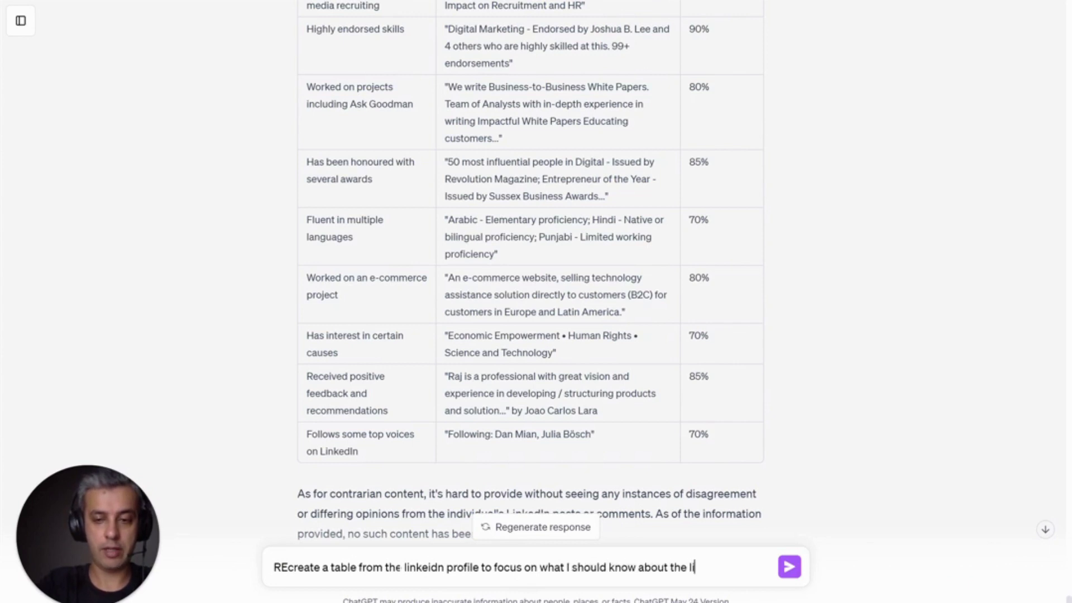
text(nkedin profile)
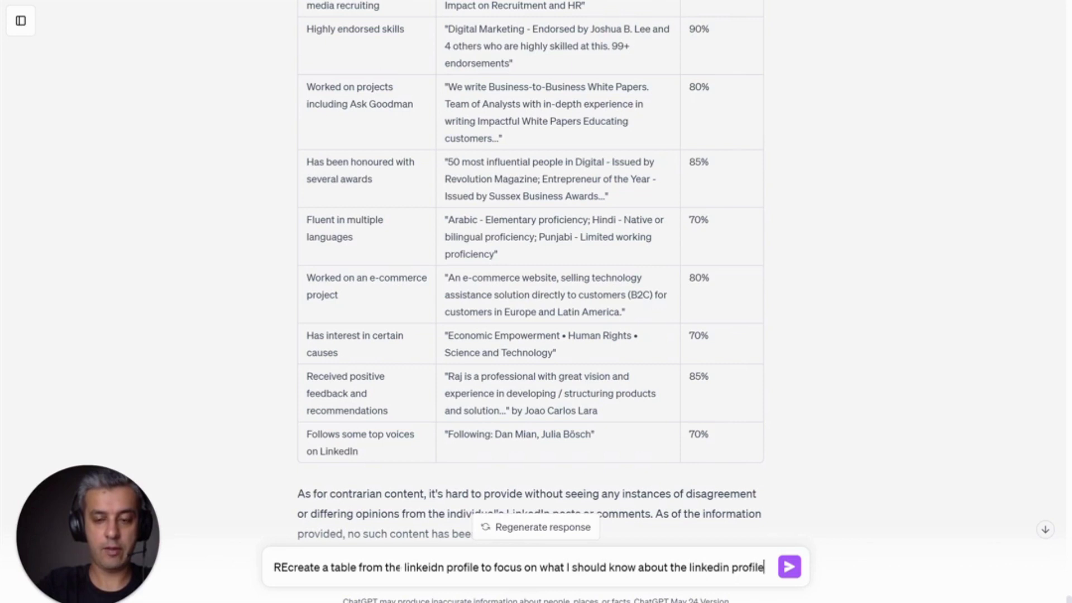
text( before go)
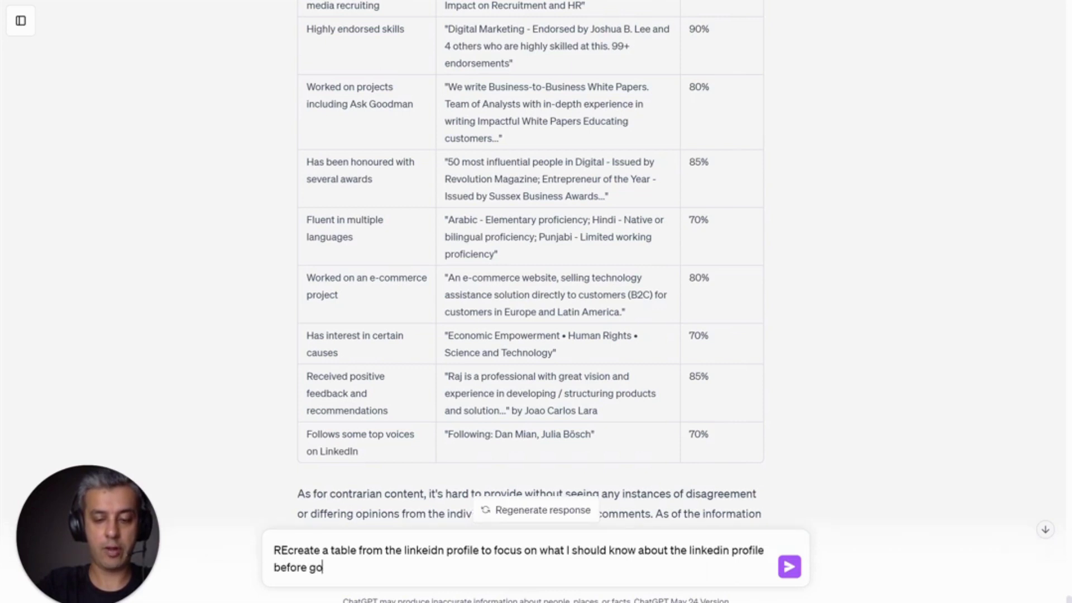
text(ing into a)
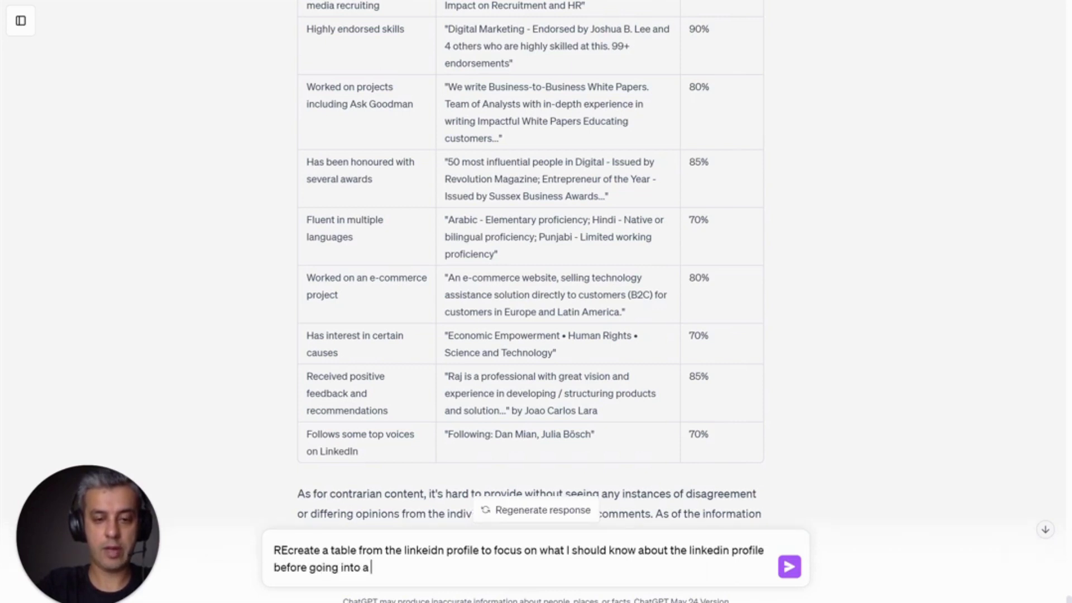
text( meeting with them.)
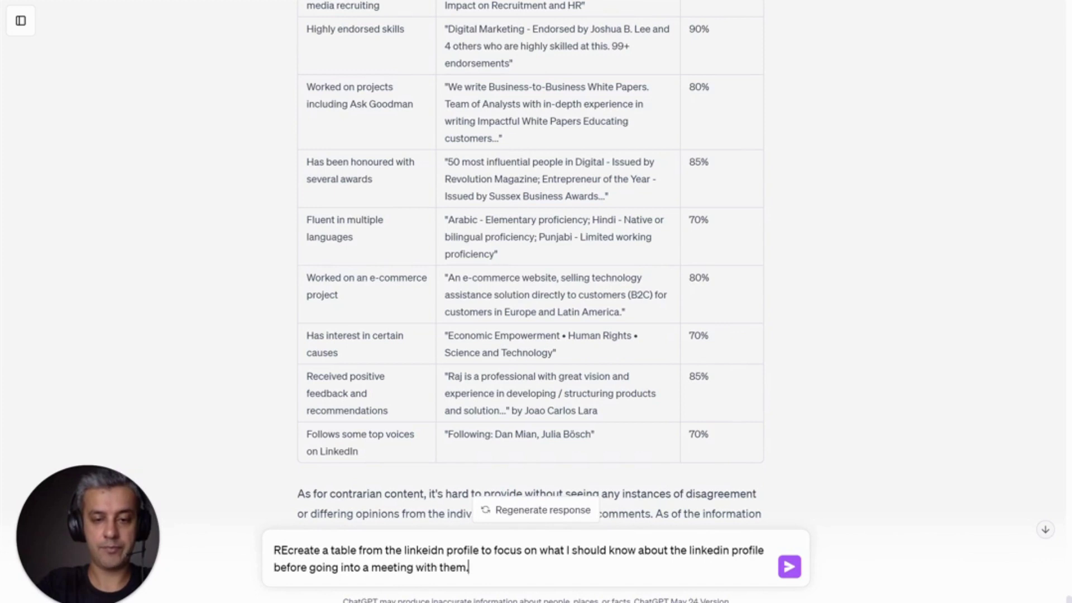
- Continue the ChatGPT request with "Provide a separate column to rank the most important inforamtion"
text(of)
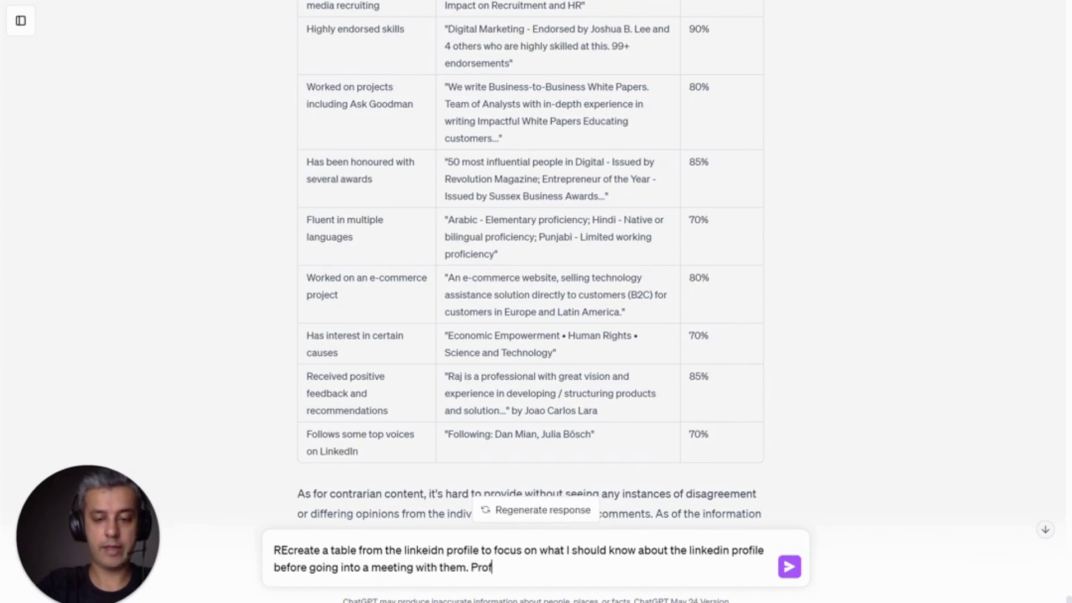
text(ivide a sepa)
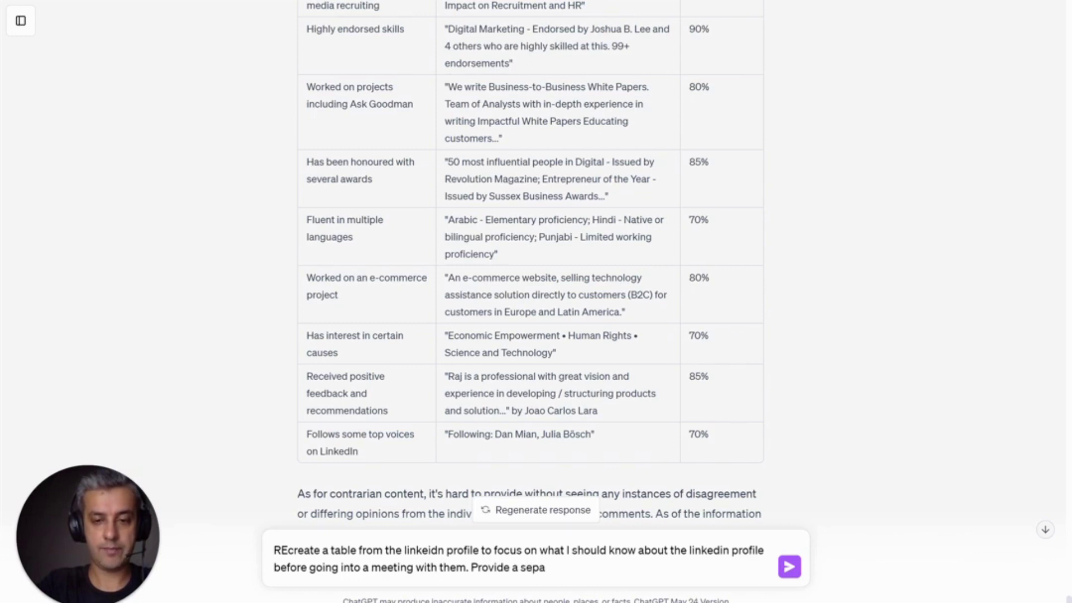
text(rate)
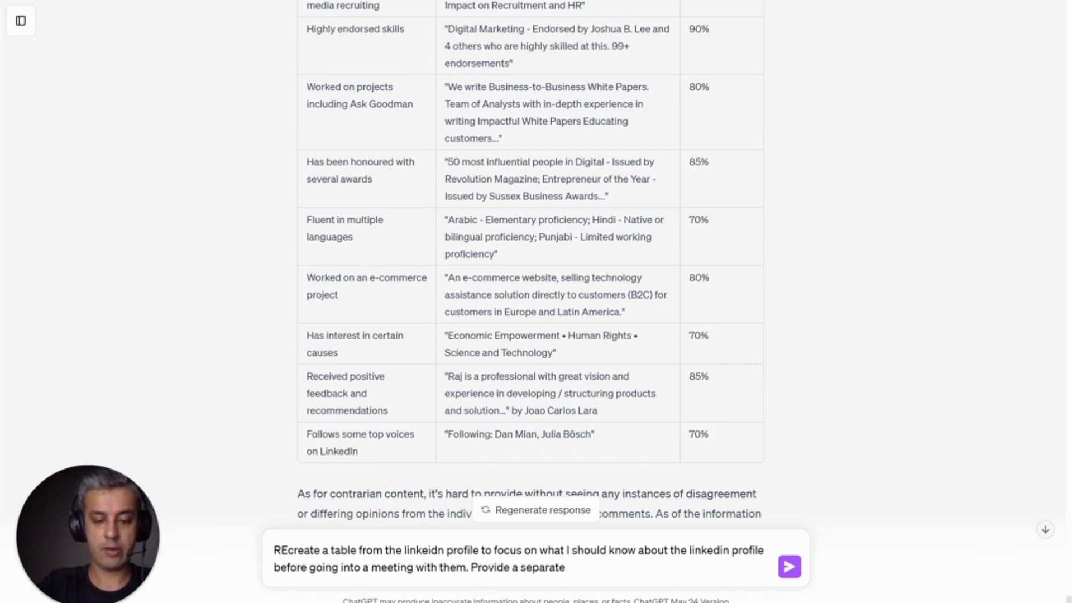
text( column to r)
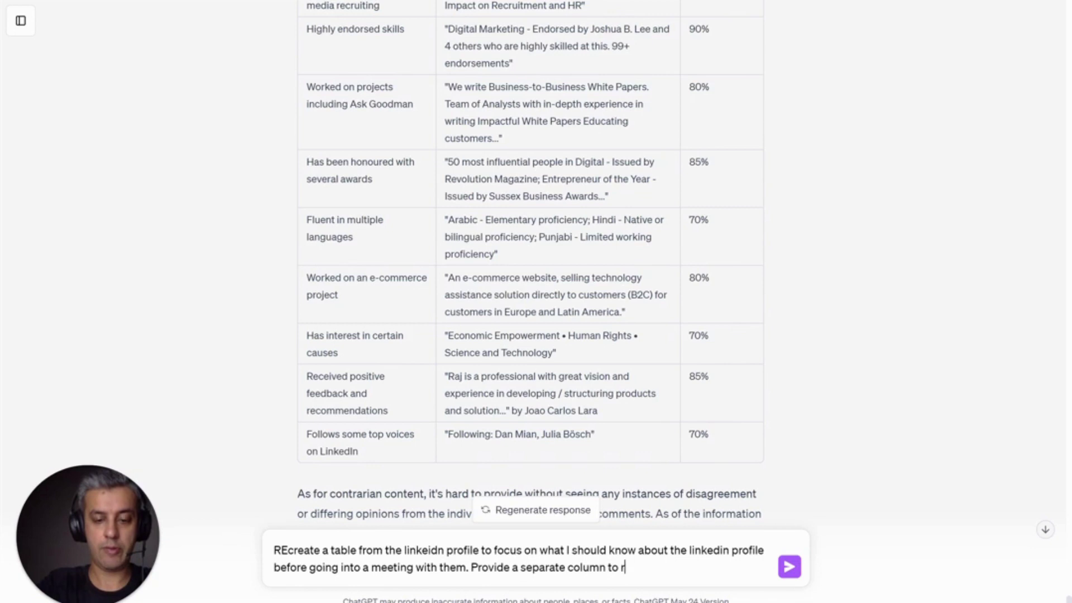
text(ank the m)
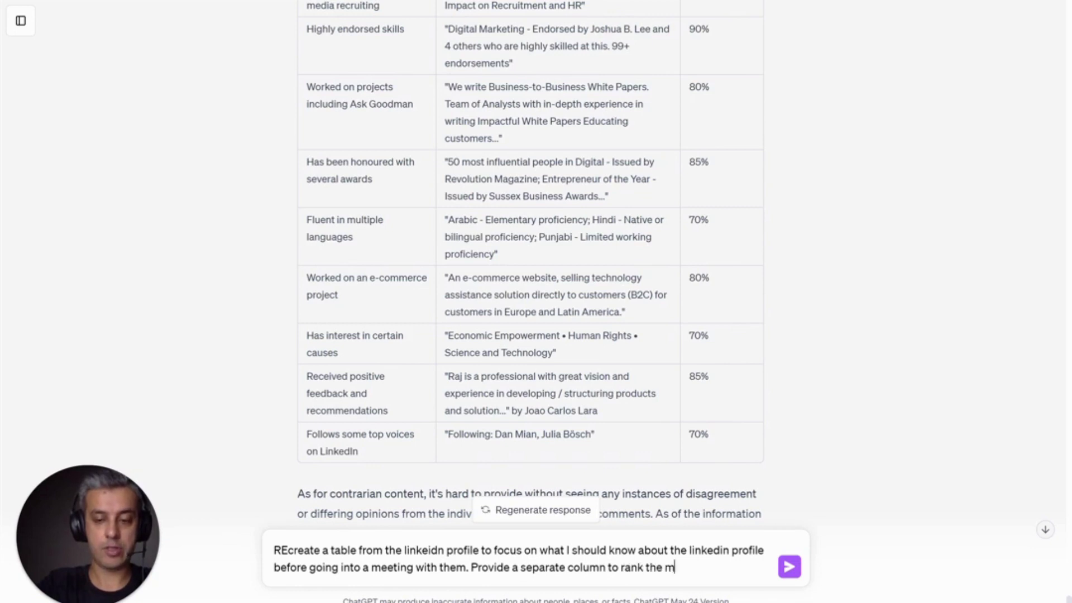
text(ost important)
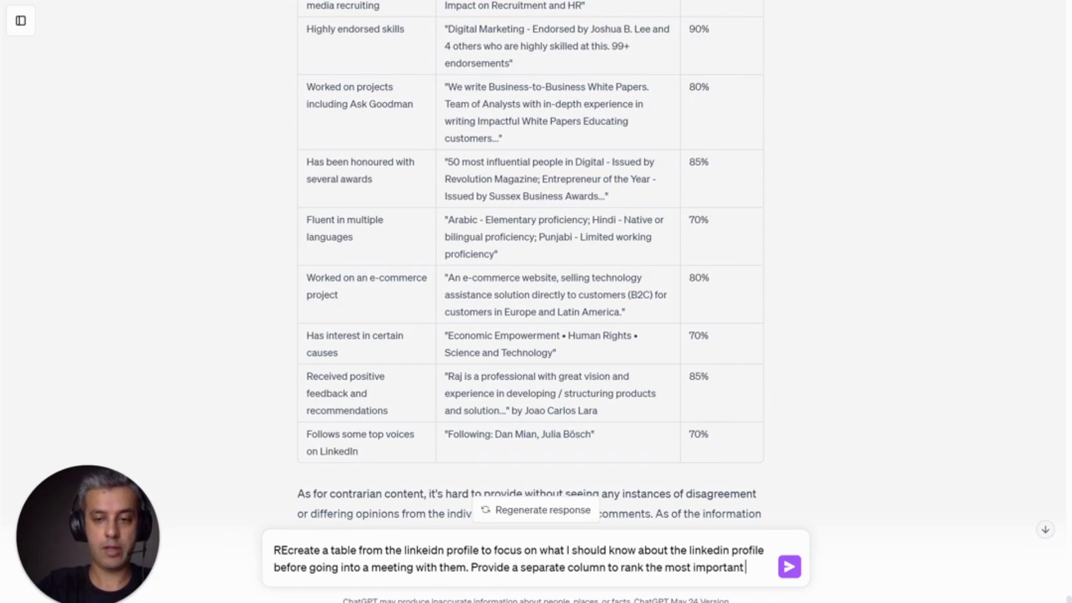
text( inforamtio)
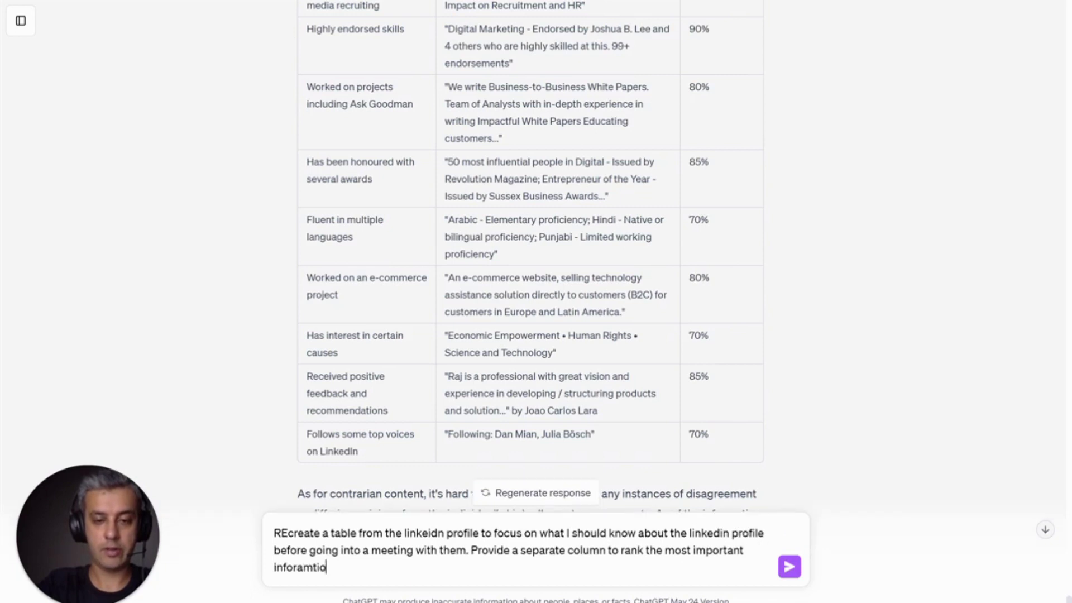
text(n)
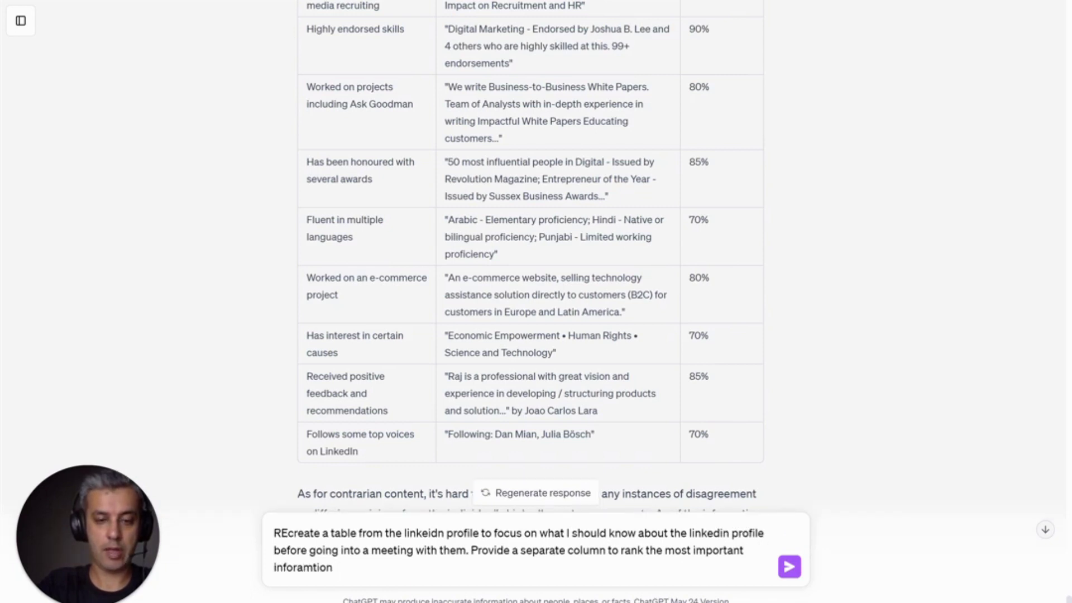
- Extend the request with "and provide a percentage of how interesting this is. Also"
text( and provide a perce)
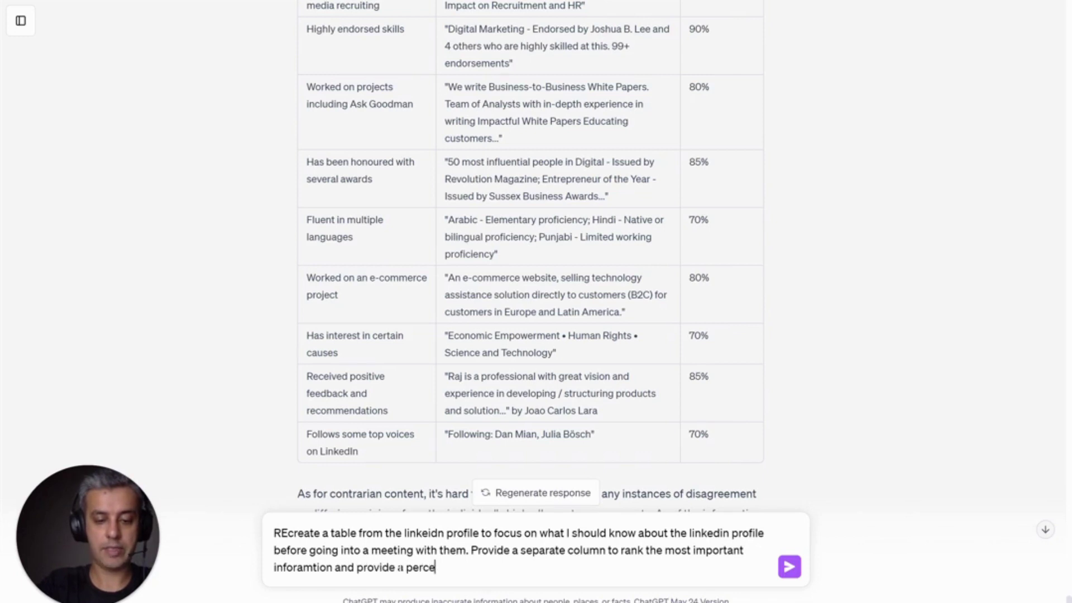
text(ntage of how )
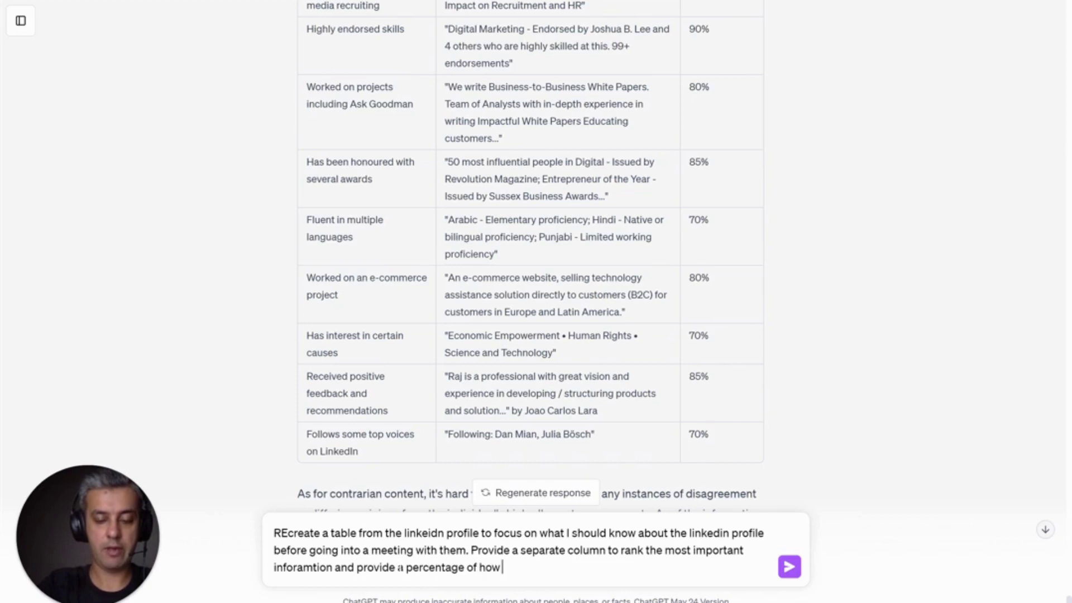
text(interesting this )
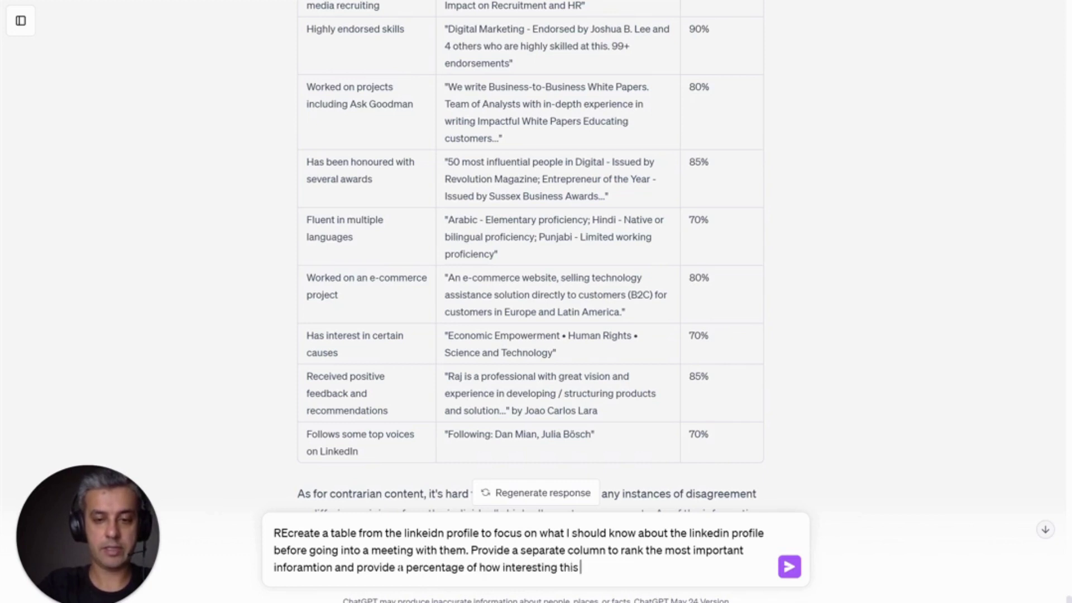
text(is. Also)
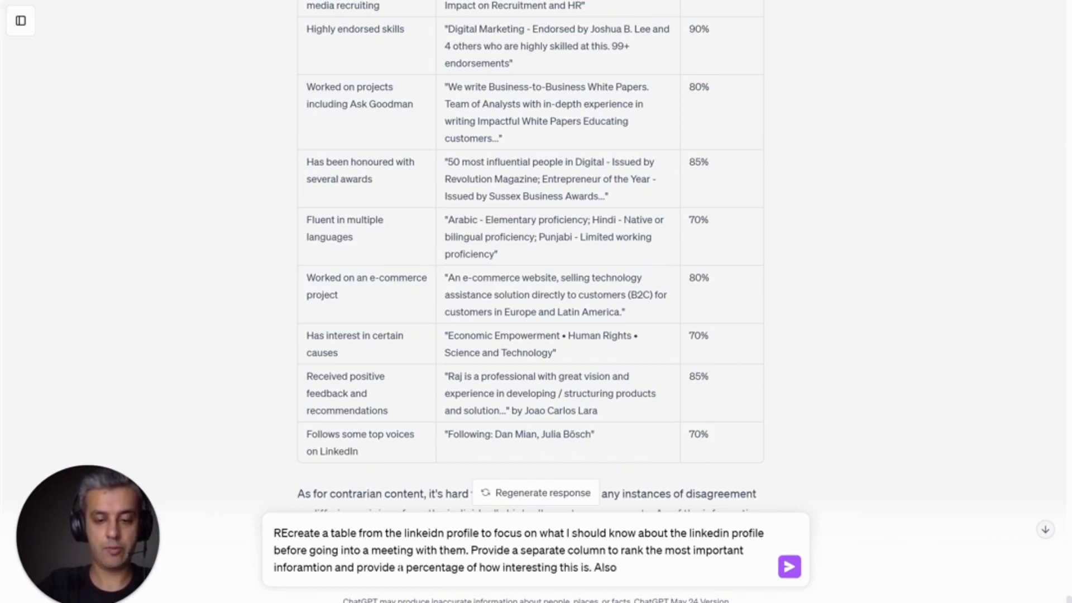
- Add the sorting instruction "sort this by percentage of interst, the" to the request
text( sort)
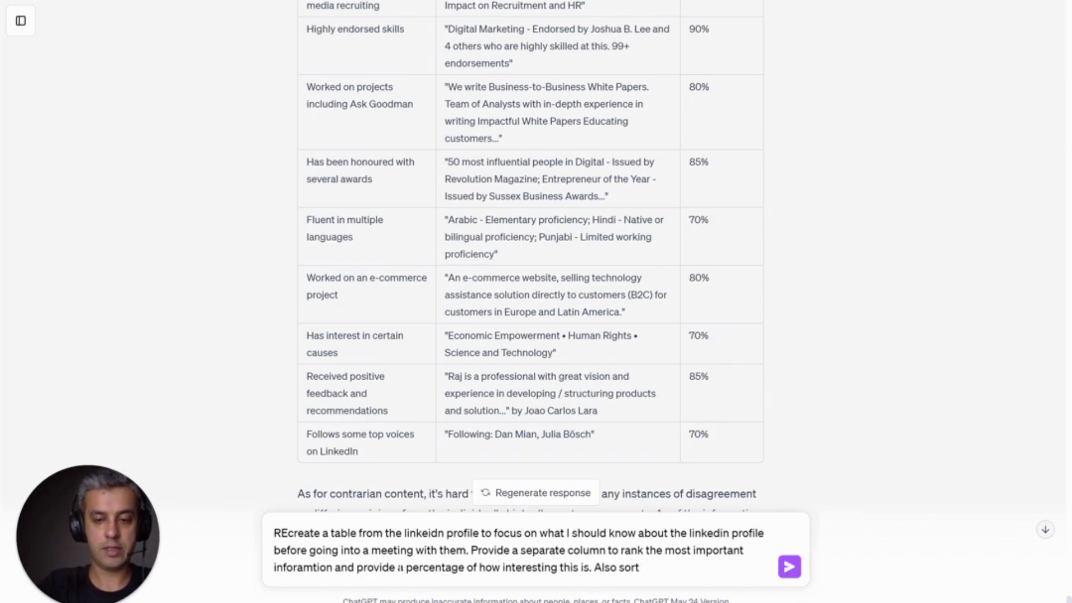
text( this by p)
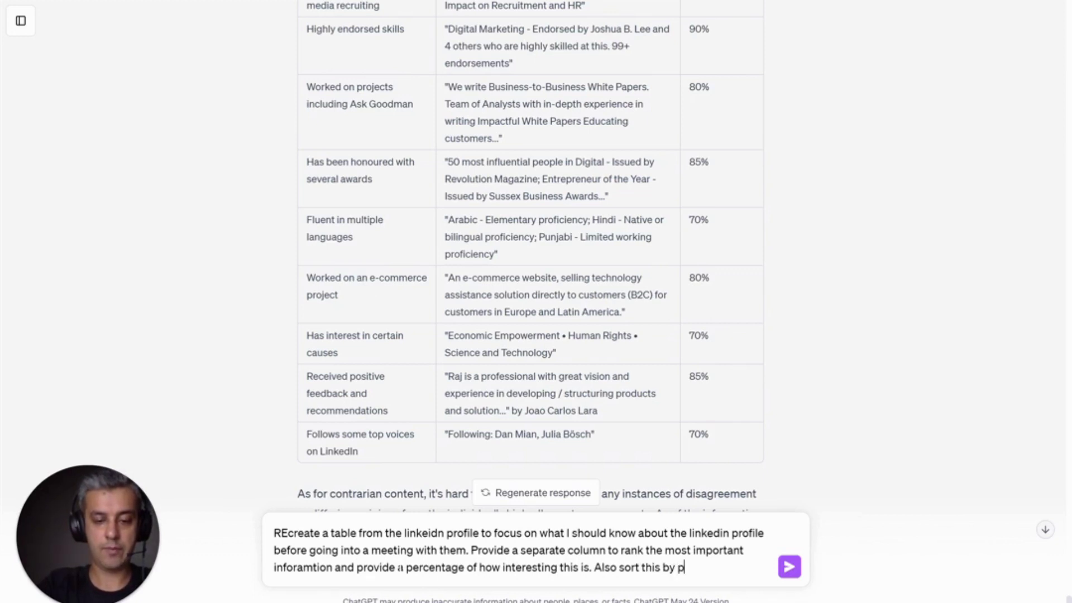
text(ercentage o)
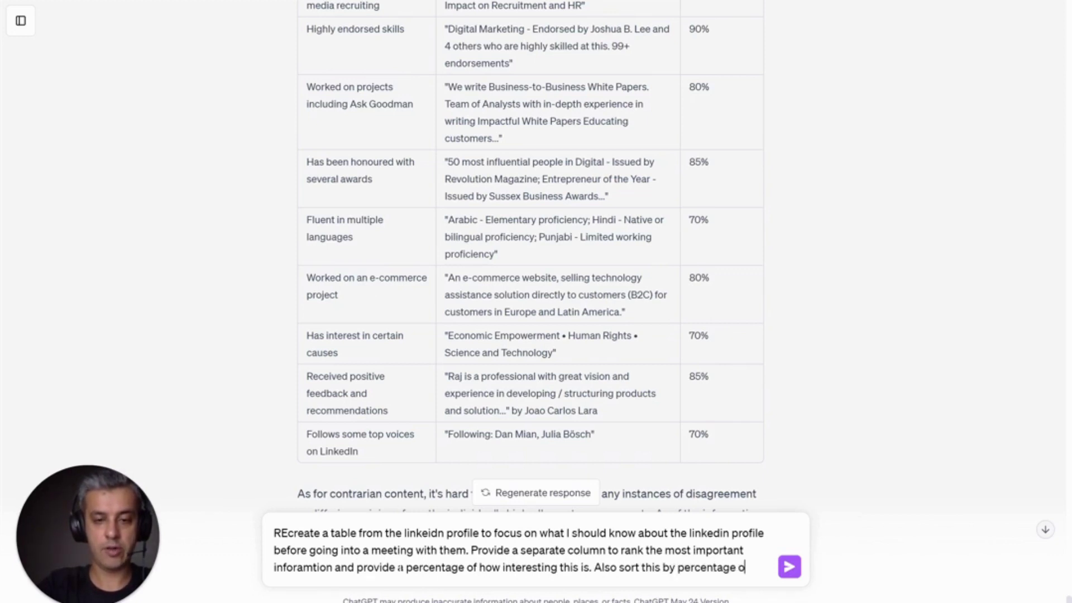
text(f inters)
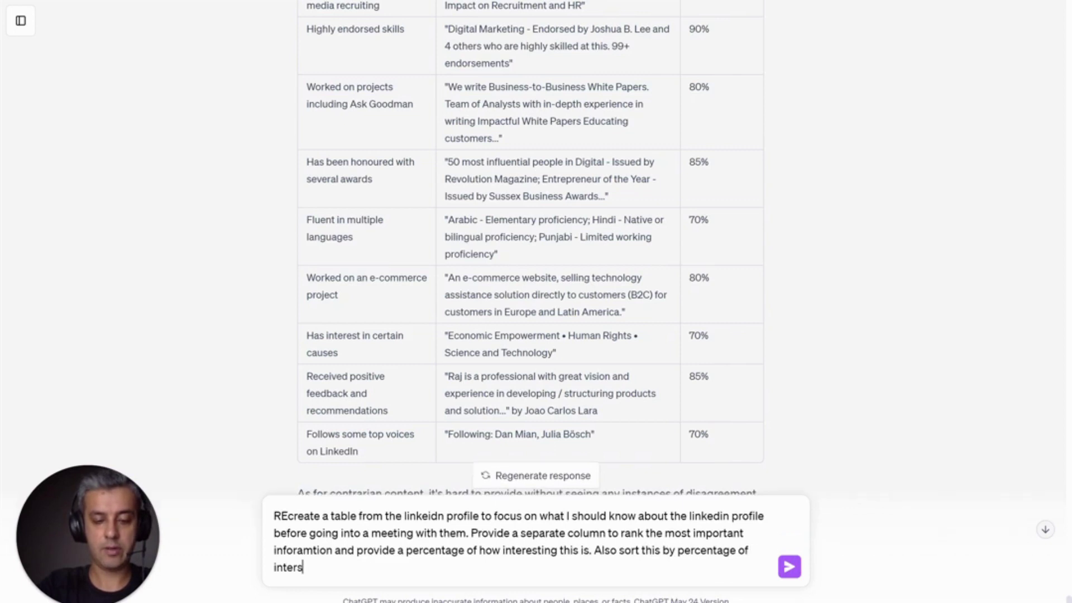
text(t, the )
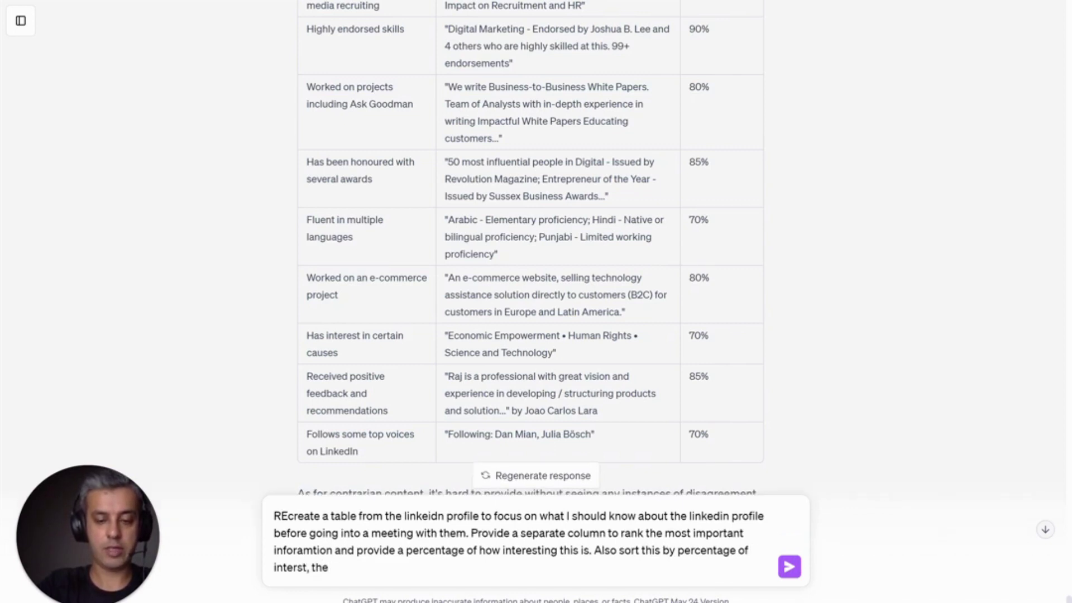
- Finish the request with "most interesting bit to be on top" and send it
text(most inetr)
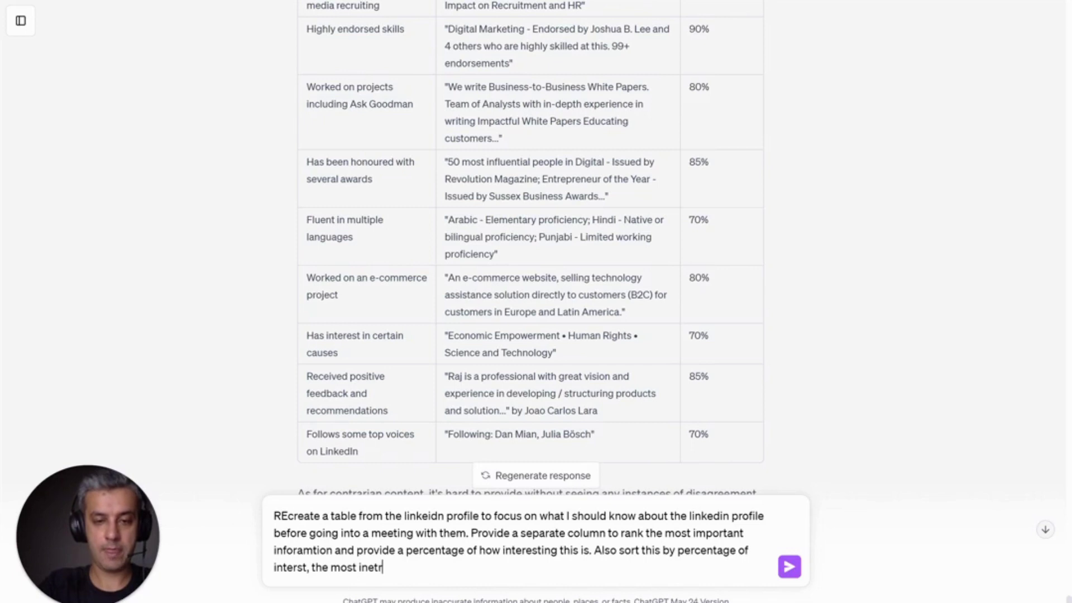
text(es)
key(BackSpace)
key(BackSpace)
key(BackSpace)
key(BackSpace)
key(BackSpace)
text(te)
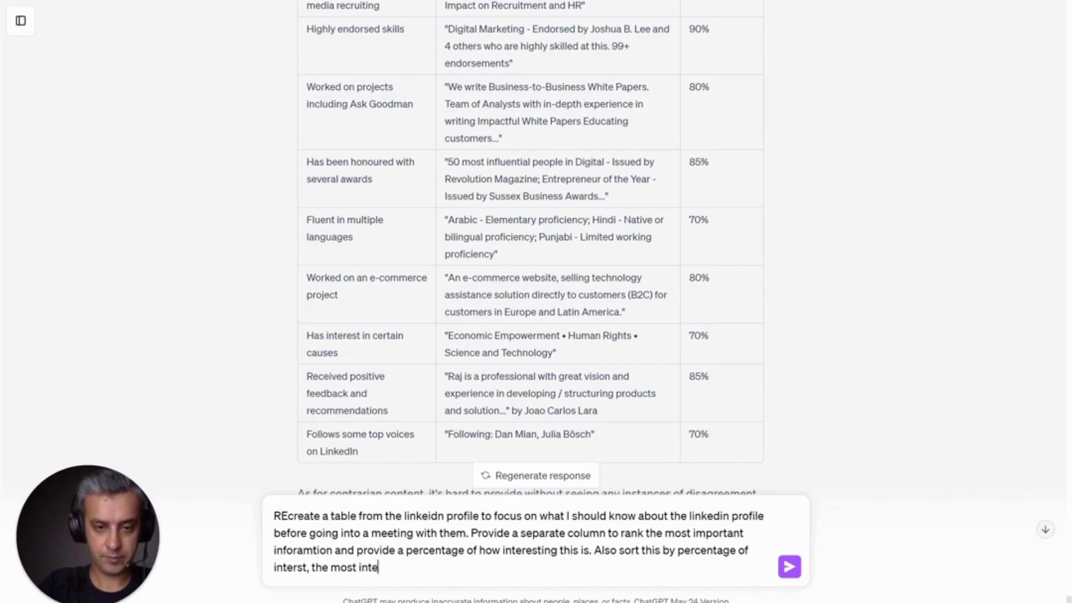
text(resting b)
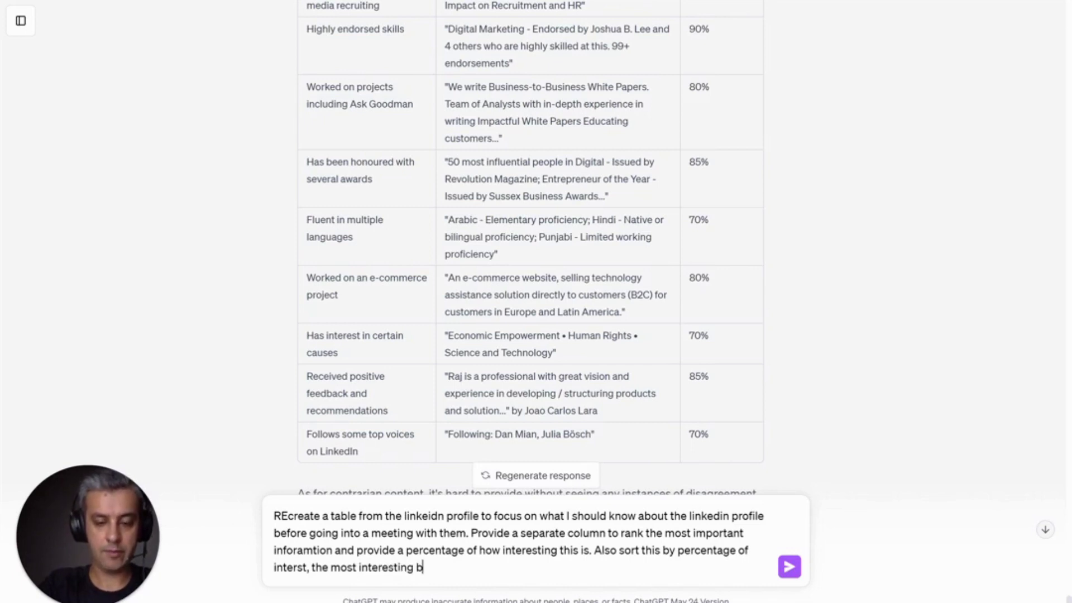
text(it to be on)
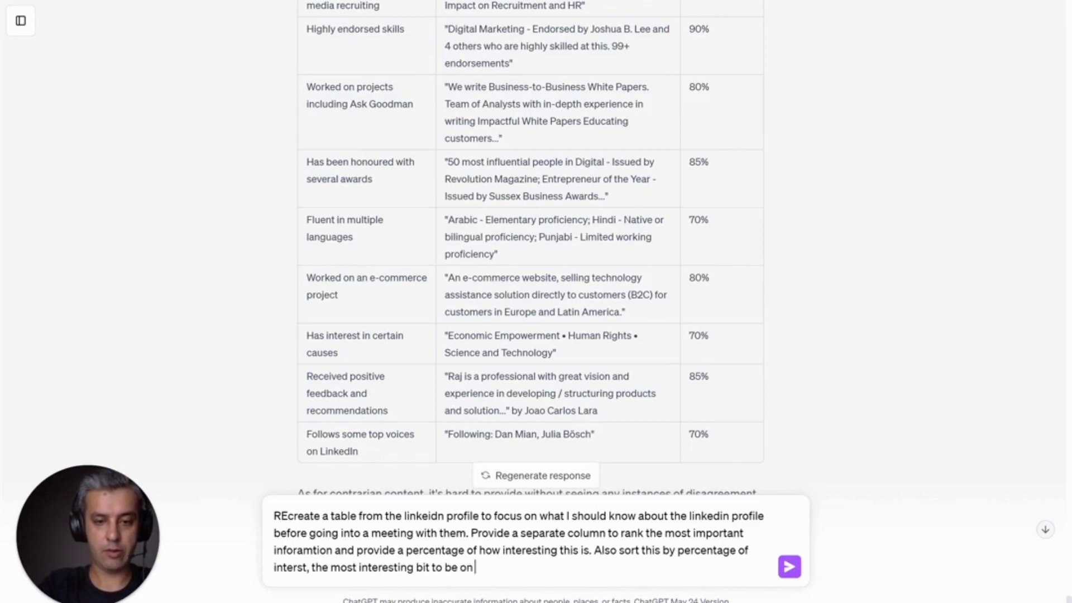
text( top)
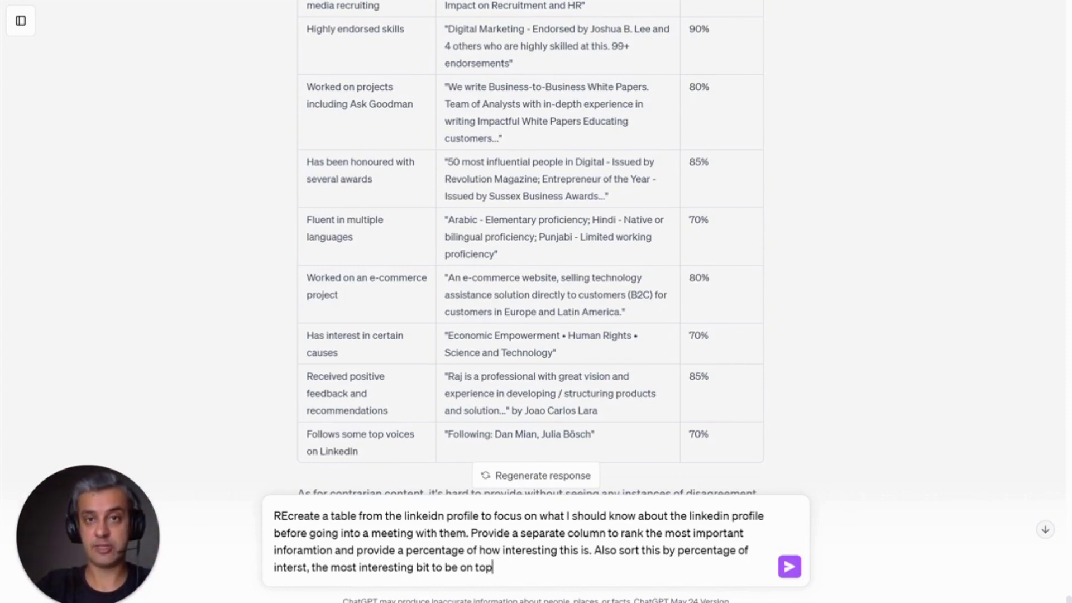
key(Return)
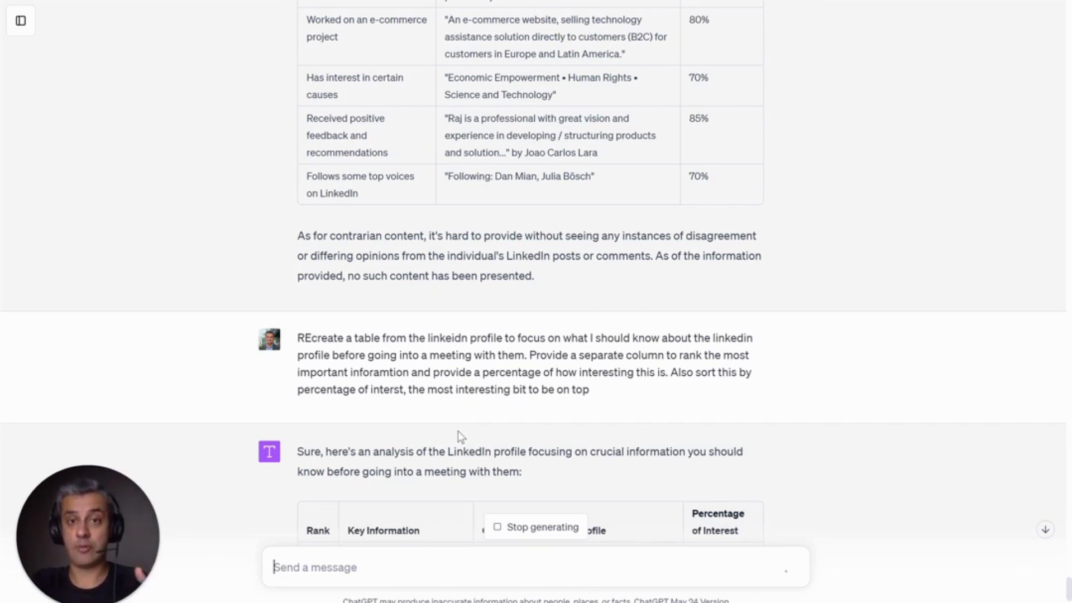
- Read through the new ranked table, examining its key information, profile quotes and percentages of interest
scroll(778, 338, down, 4)
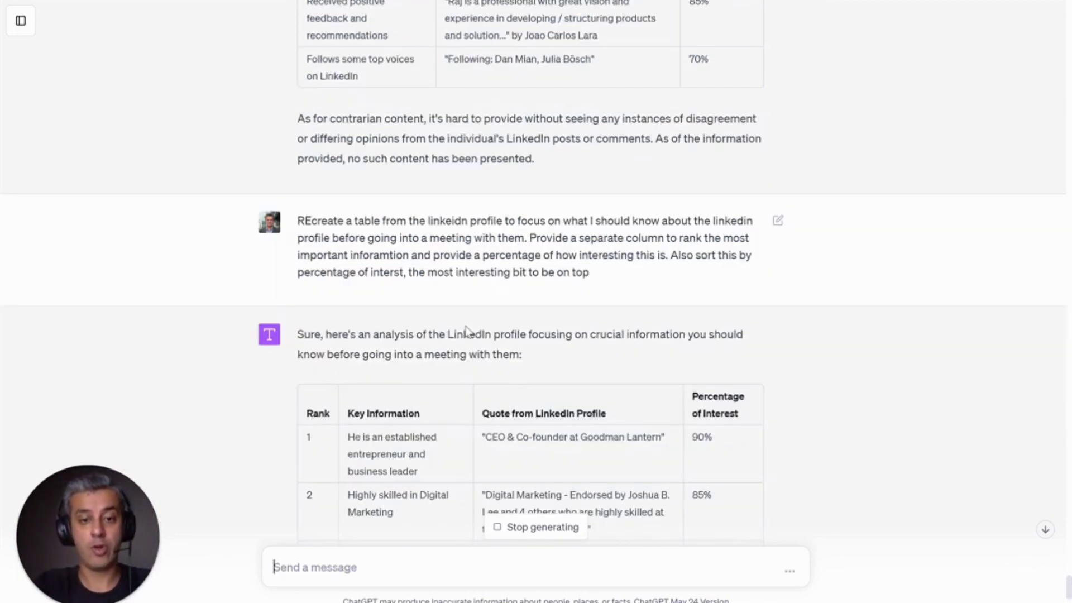
scroll(467, 326, down, 2)
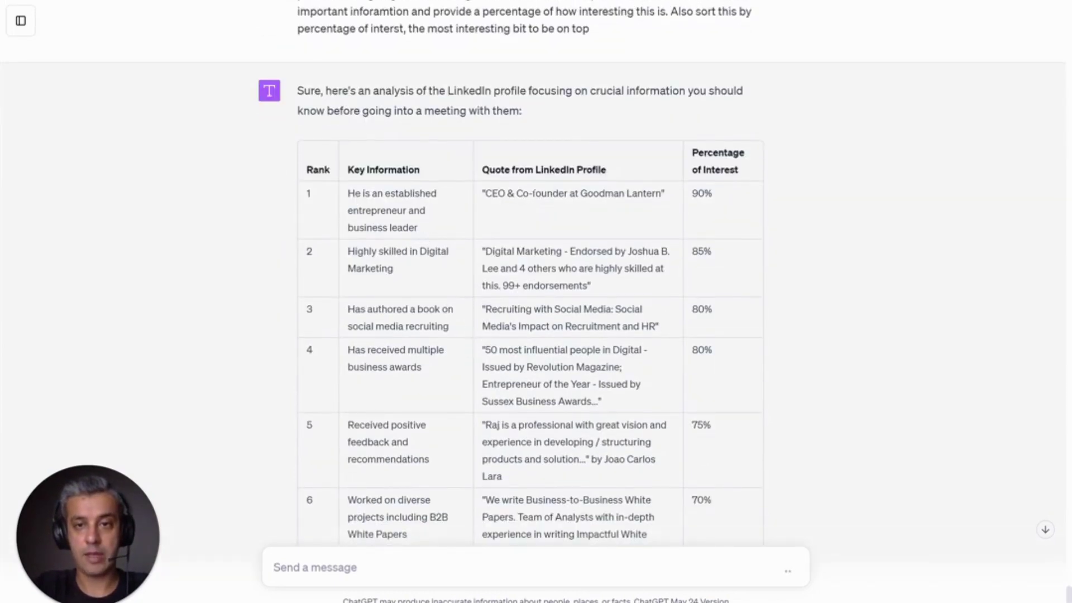
scroll(640, 209, down, 3)
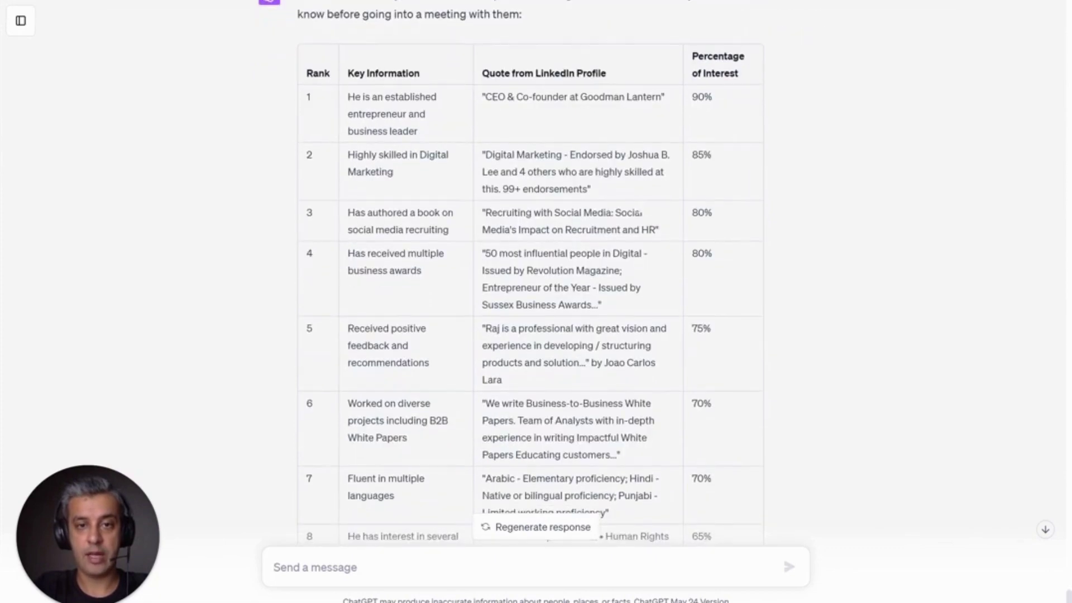
scroll(455, 218, down, 1)
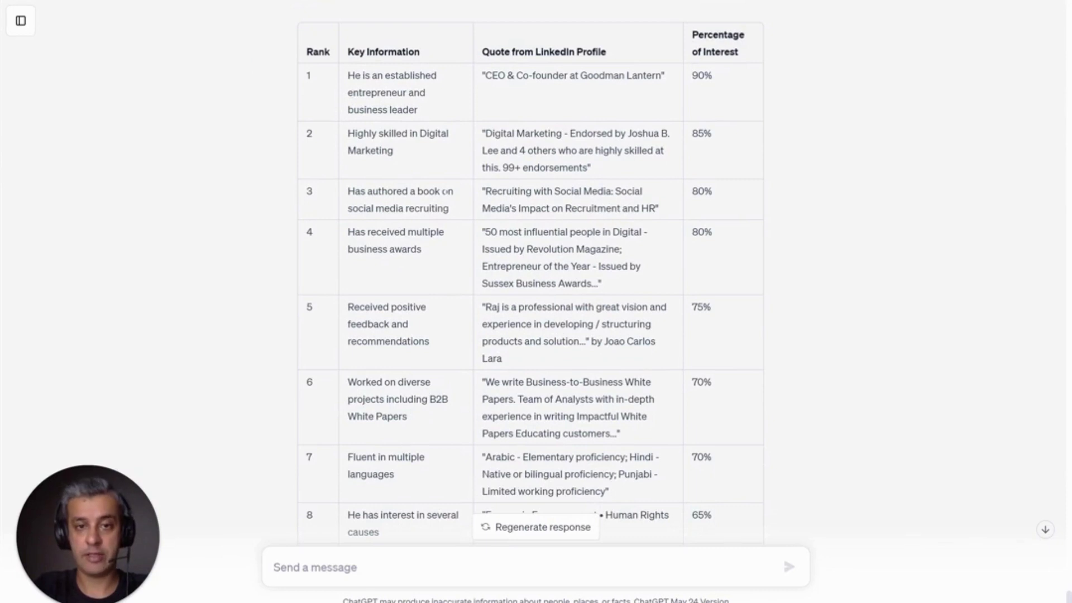
scroll(445, 191, down, 1)
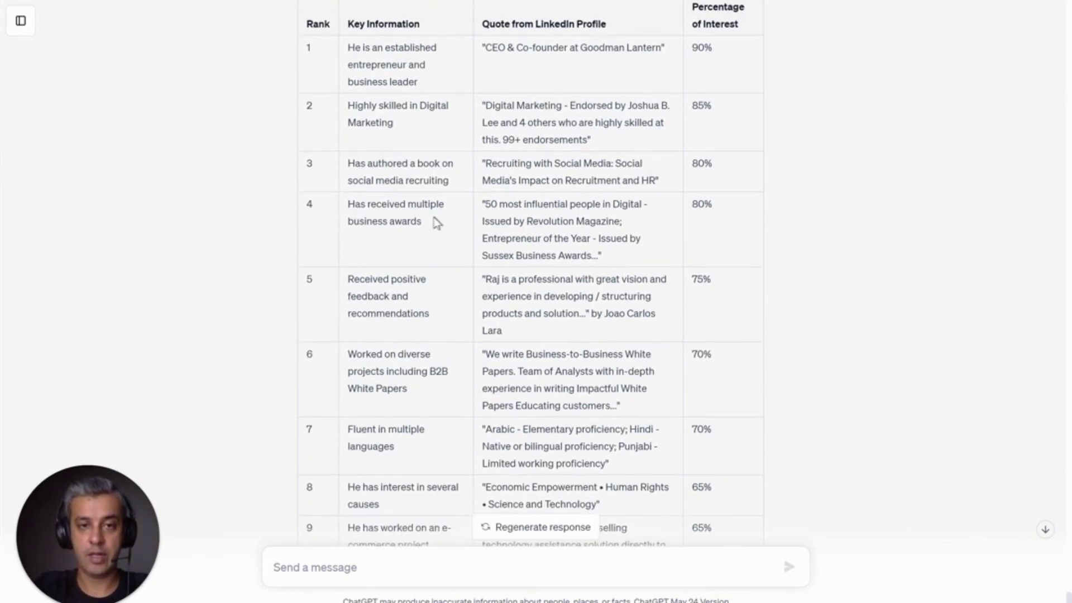
scroll(458, 218, down, 3)
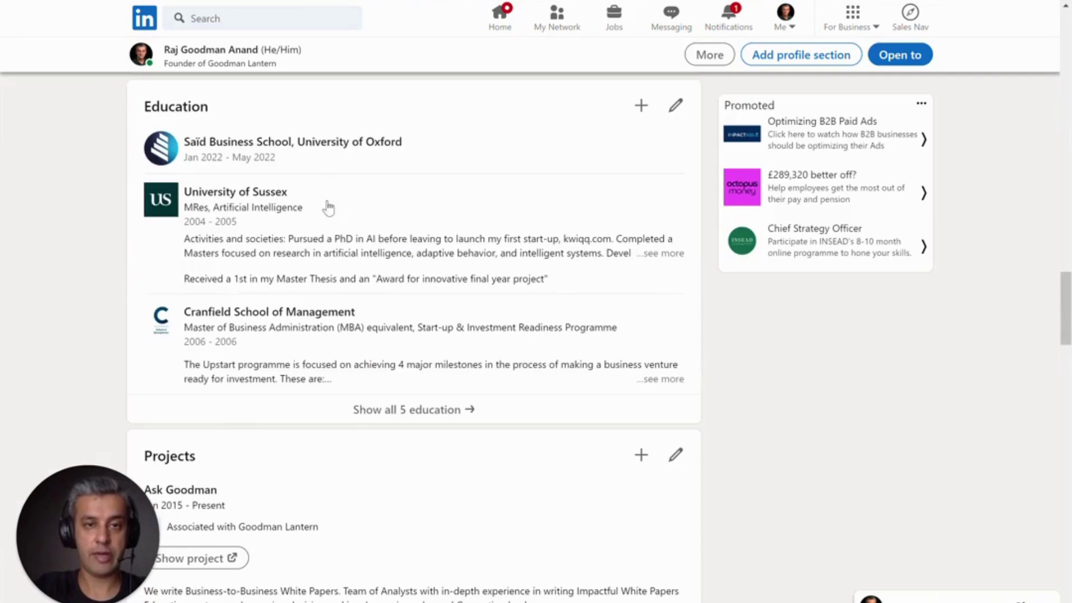
- Switch to the LinkedIn profile, open its full list of posts under All activity, and select the entire page content
scroll(328, 206, up, 12)
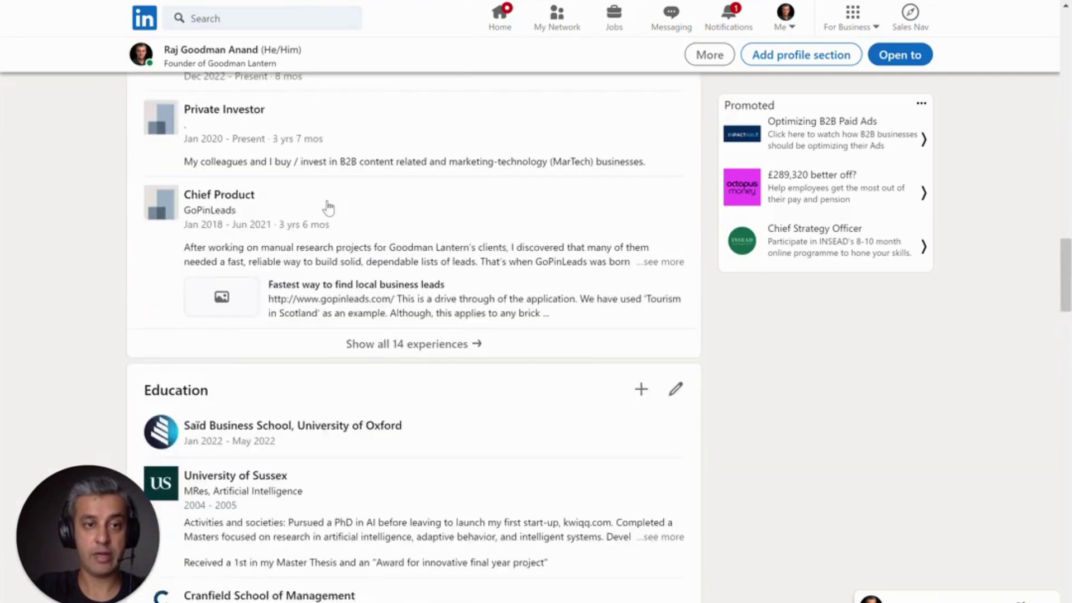
scroll(329, 197, up, 8)
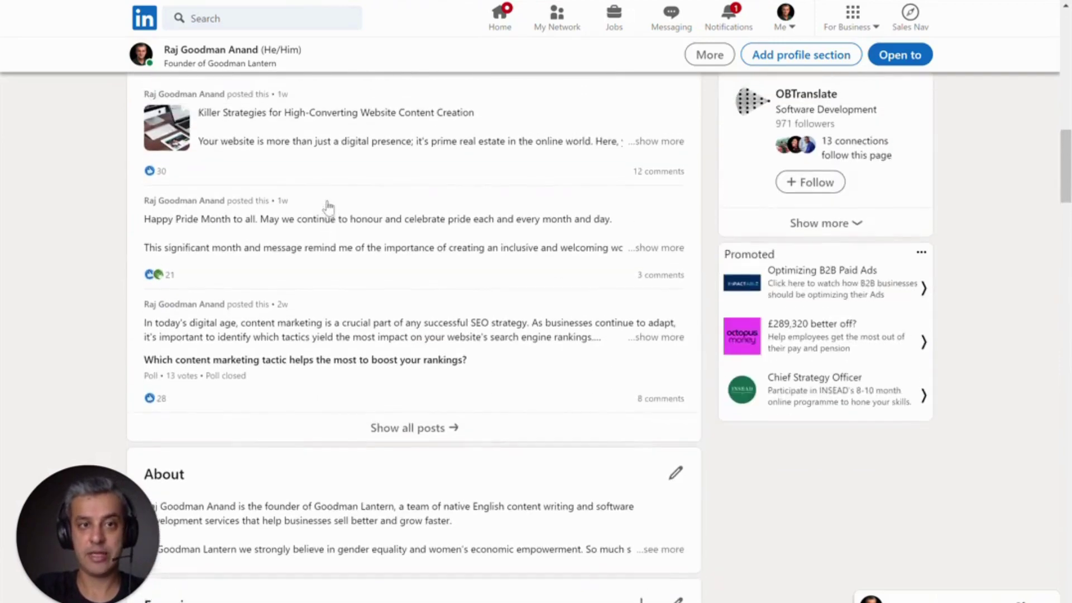
scroll(405, 435, up, 3)
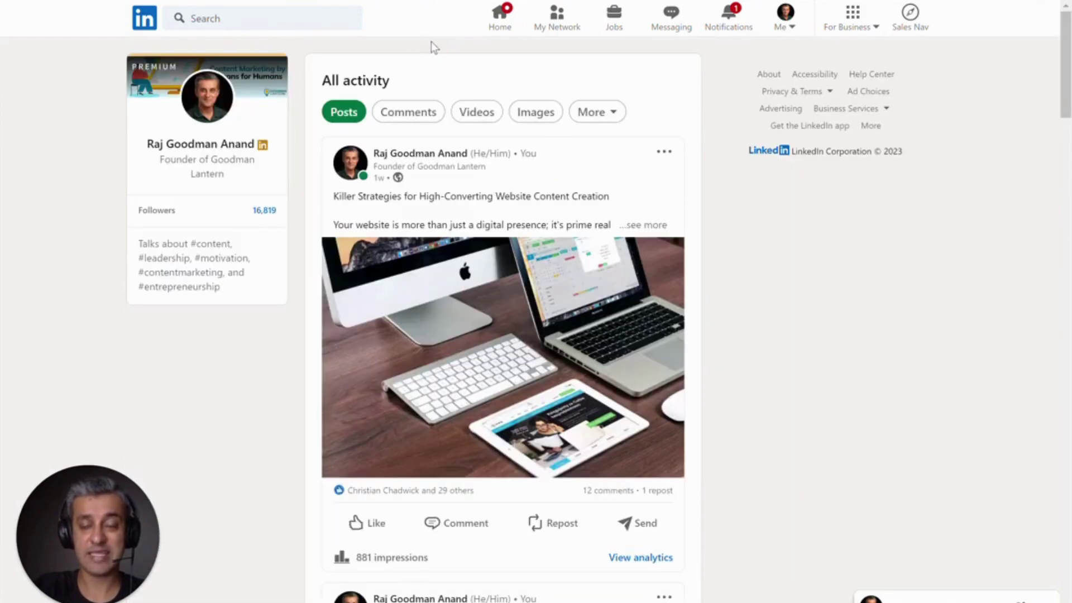
key(ctrl+a)
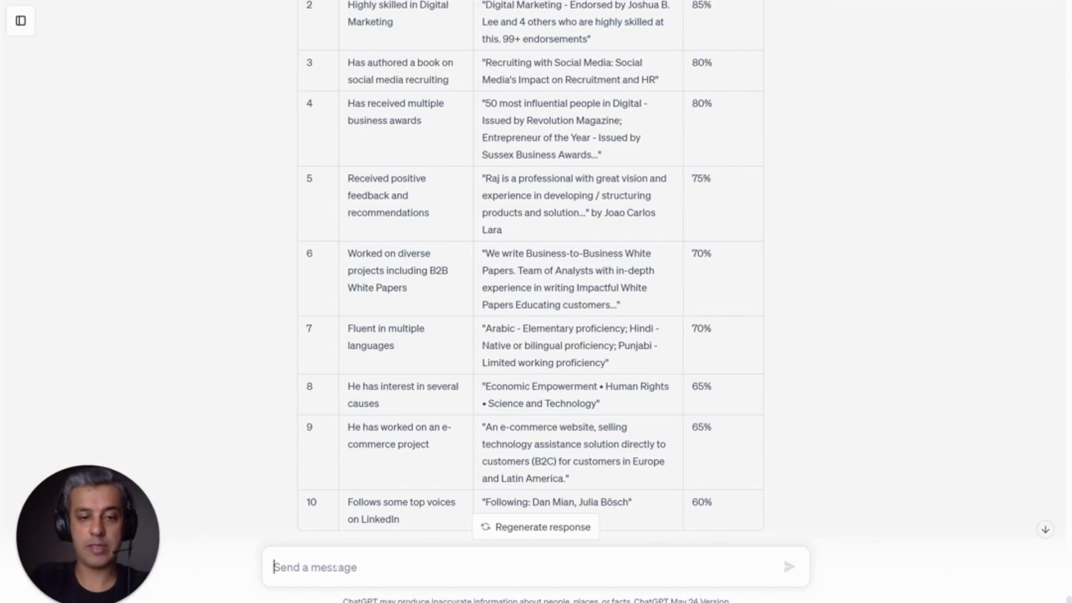
- Start a new ChatGPT request with "Analyse the linkedin activity to figure out what this"
text(Analyse)
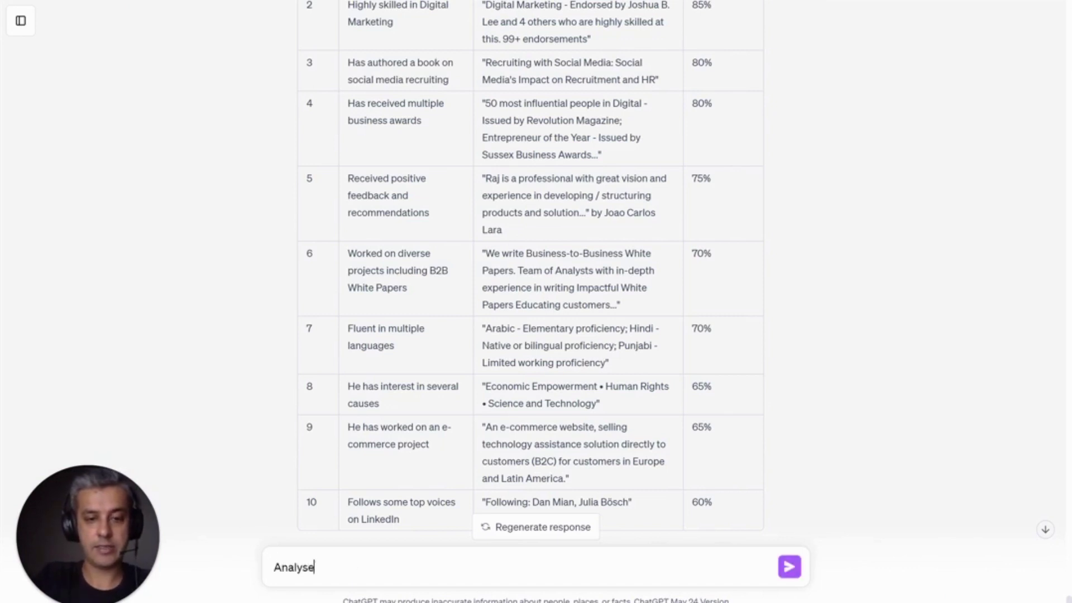
text( this)
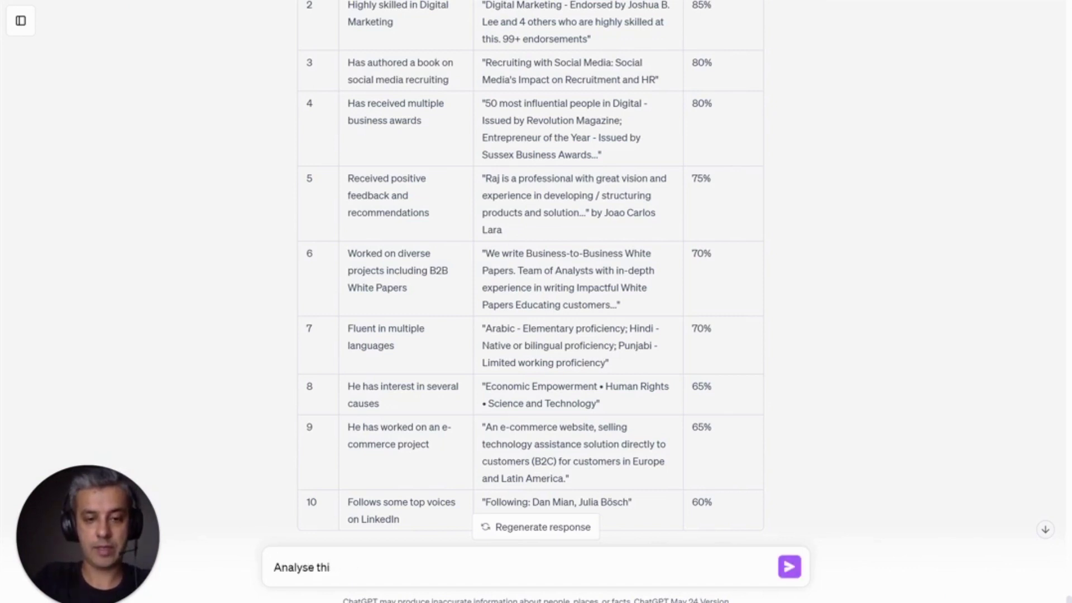
key(BackSpace)
key(BackSpace)
text(e)
text( lin)
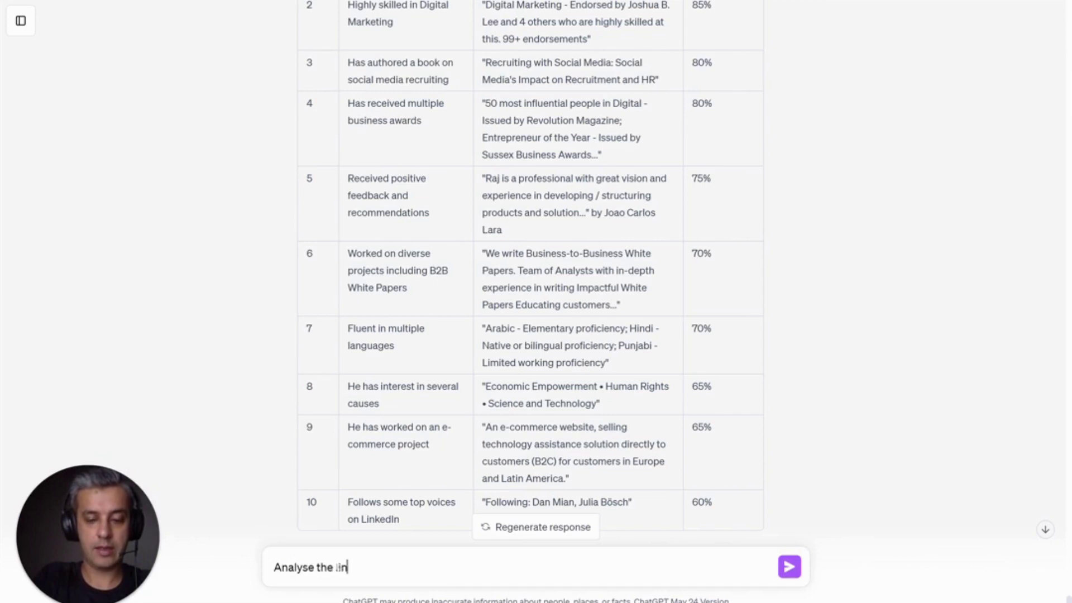
text(kedin acti)
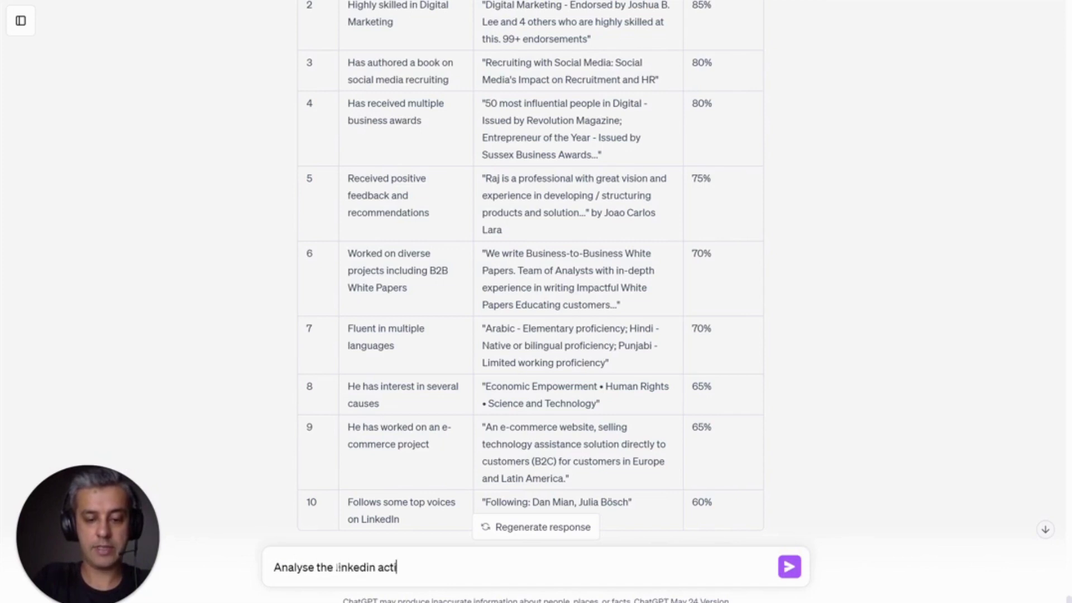
text(vity to figu)
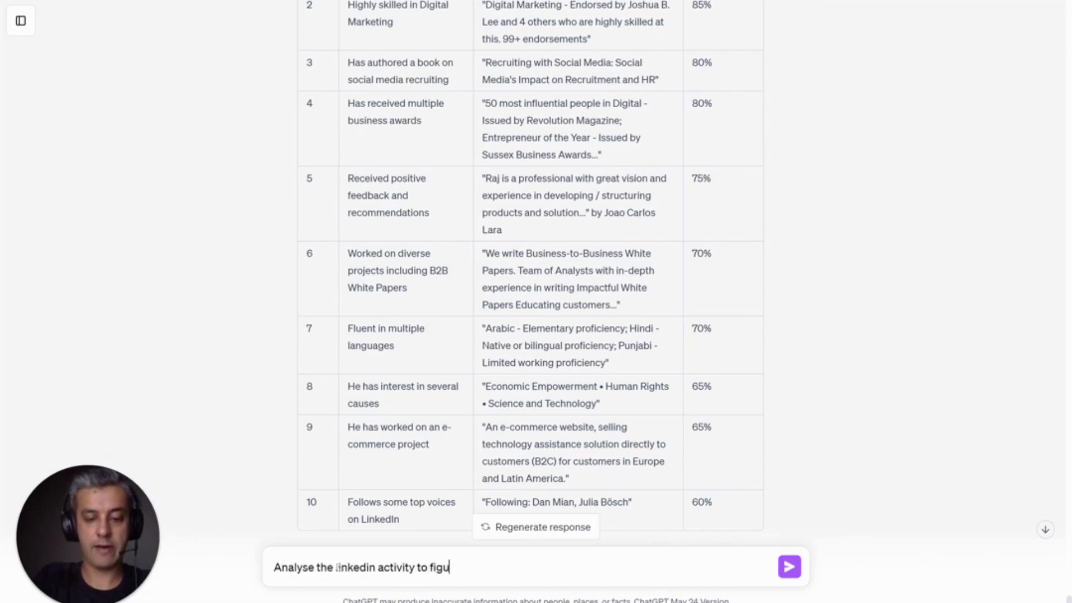
text(re out that th)
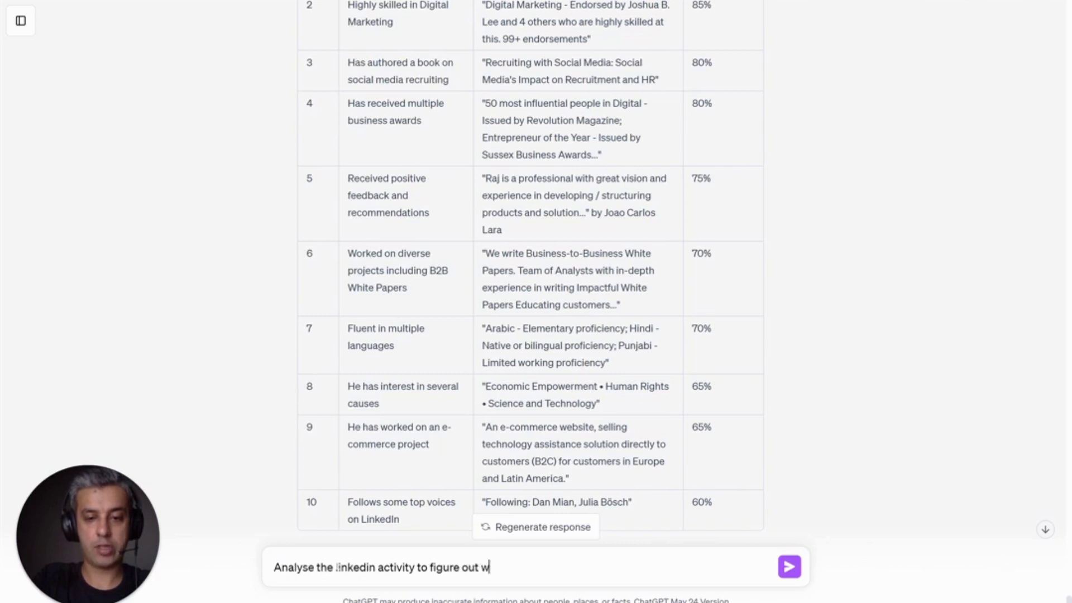
text(is )
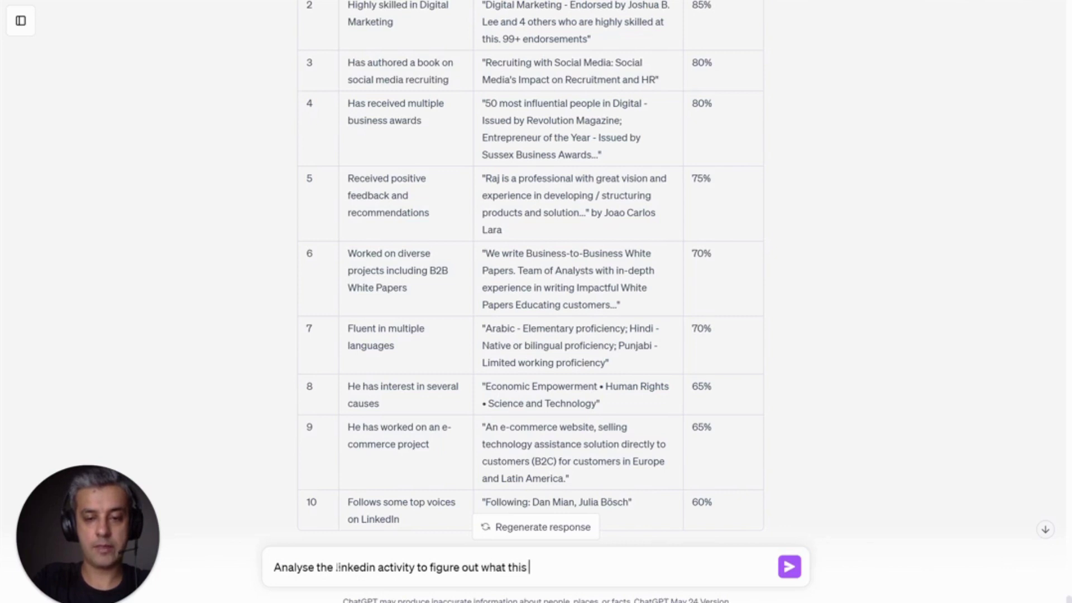
- Continue the request with "person is really interested in"
text(person is really in)
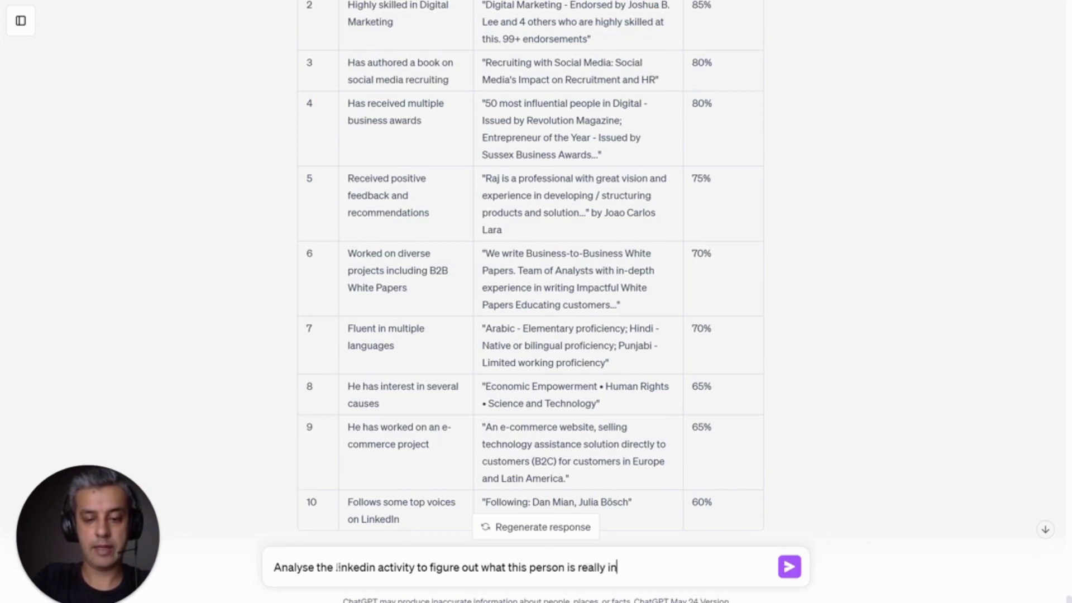
text(teresting)
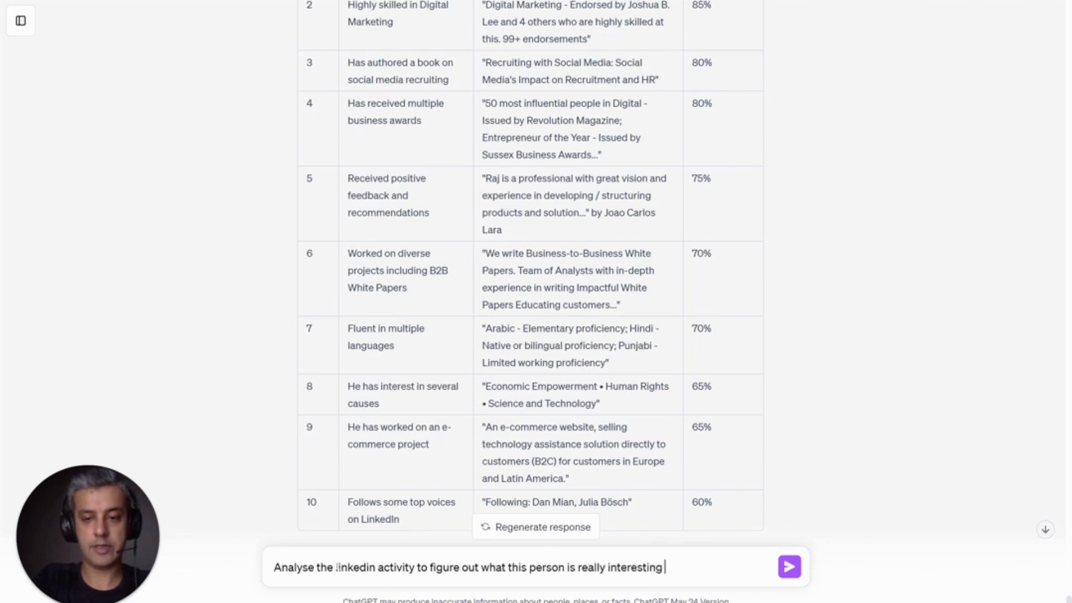
key(BackSpace)
key(BackSpace)
key(BackSpace)
text(ed in.)
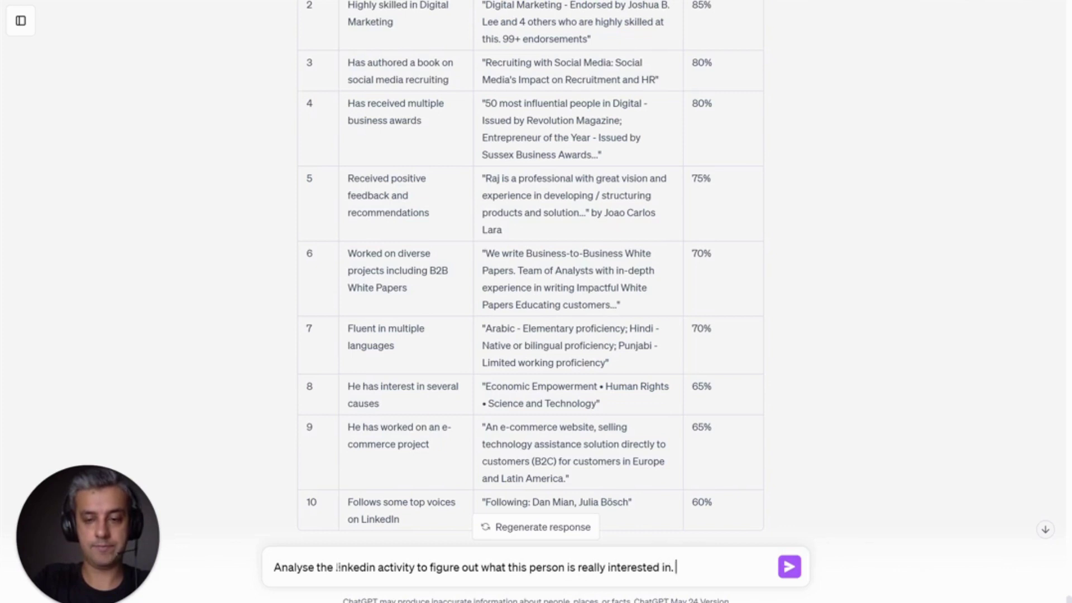
- Extend the same sentence of the request with ", provide the inforamtion as a table."
key(BackSpace)
key(BackSpace)
text(:)
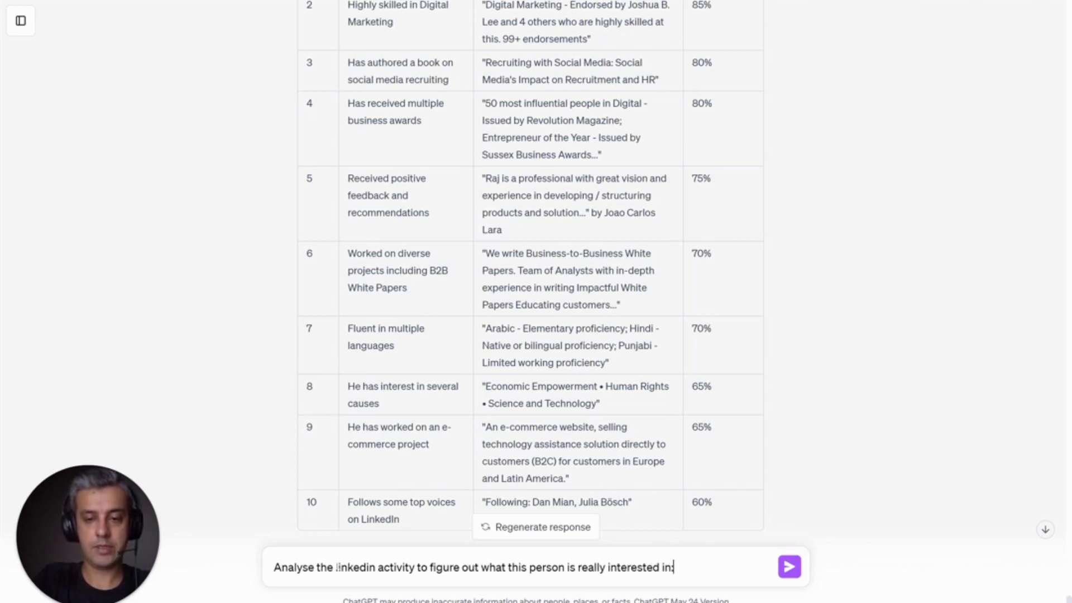
key(shift+Return)
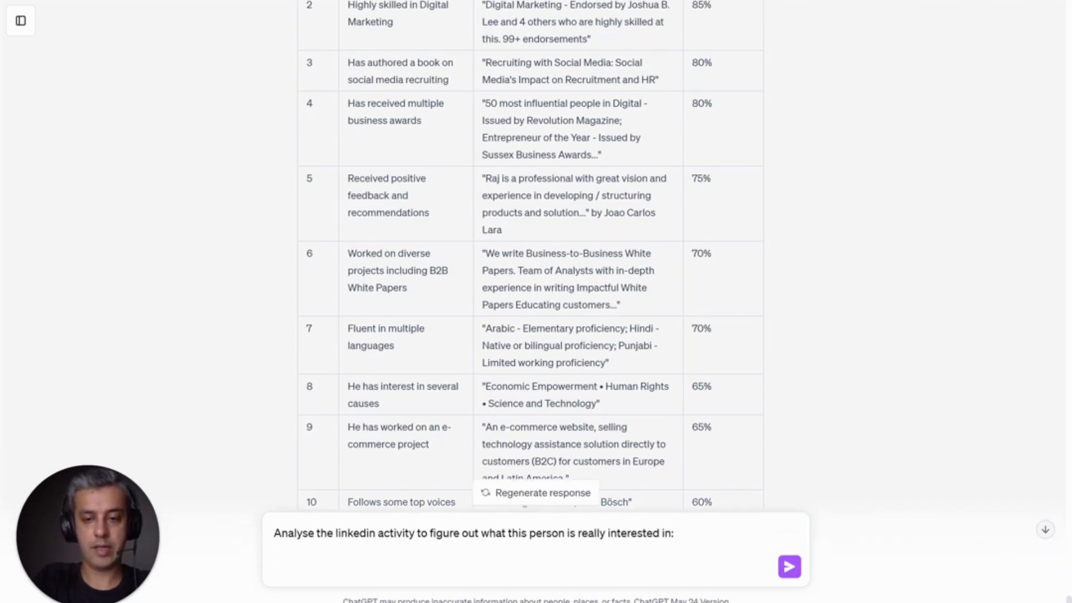
key(BackSpace)
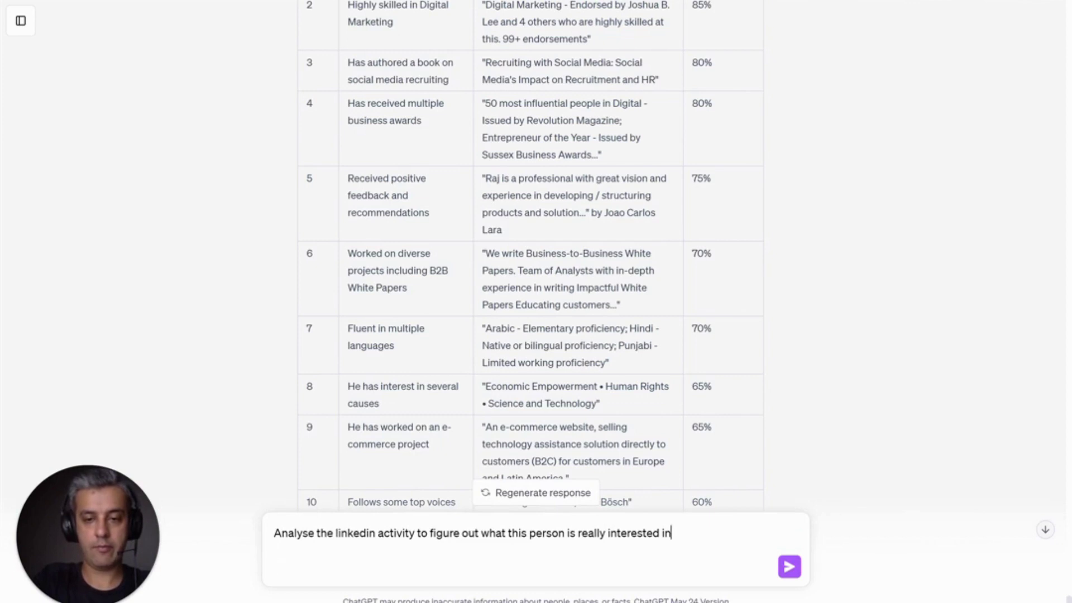
text(, provide the )
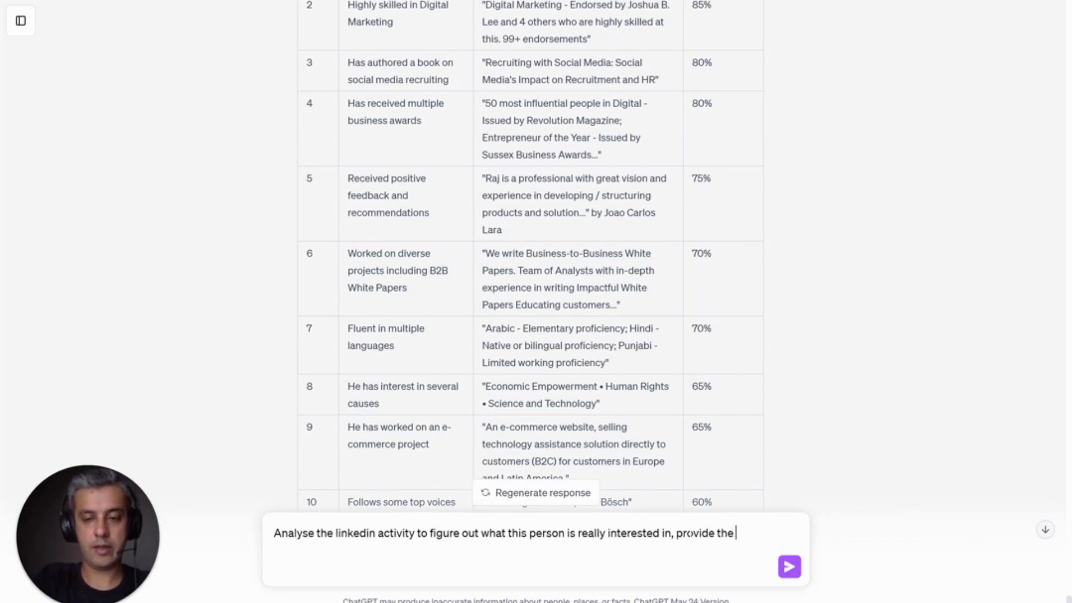
text(inforamtion )
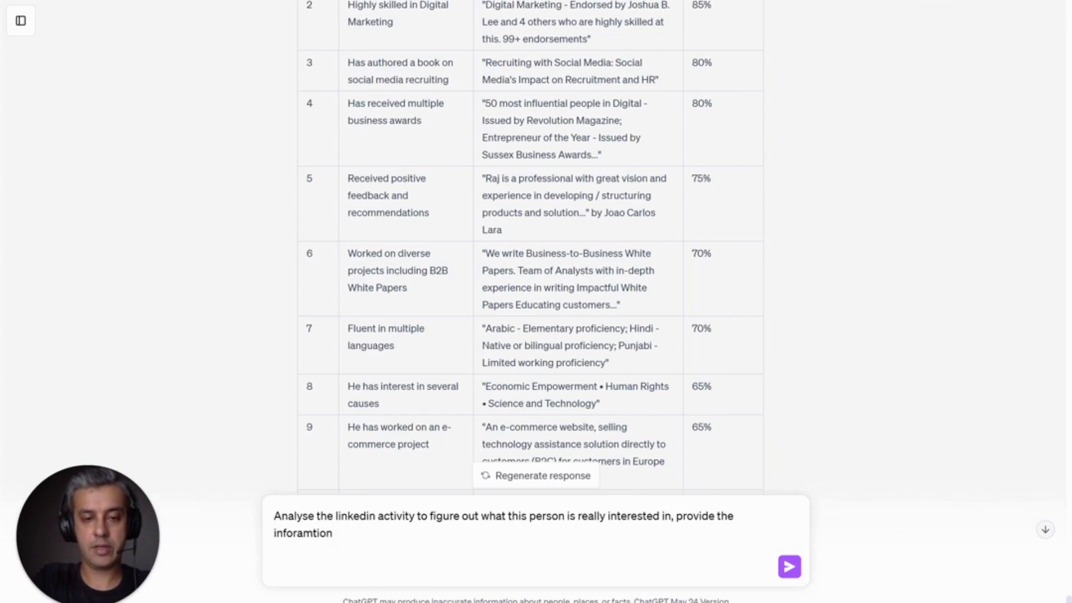
text(as a table. Pro)
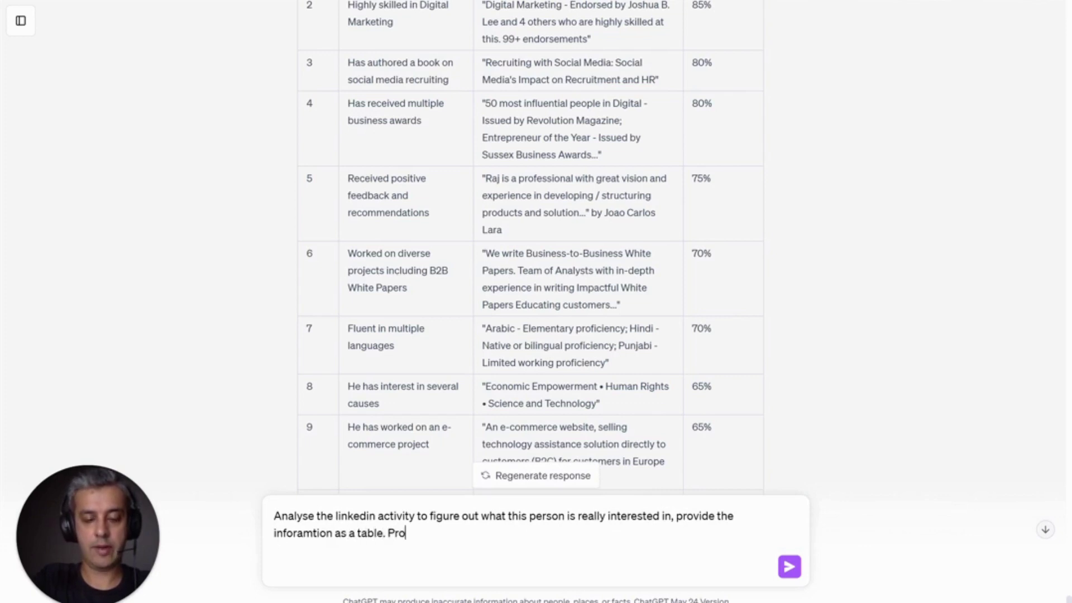
- Add the scoring instruction "Provide percentage for what's really interesting" to the request
text(vide percent)
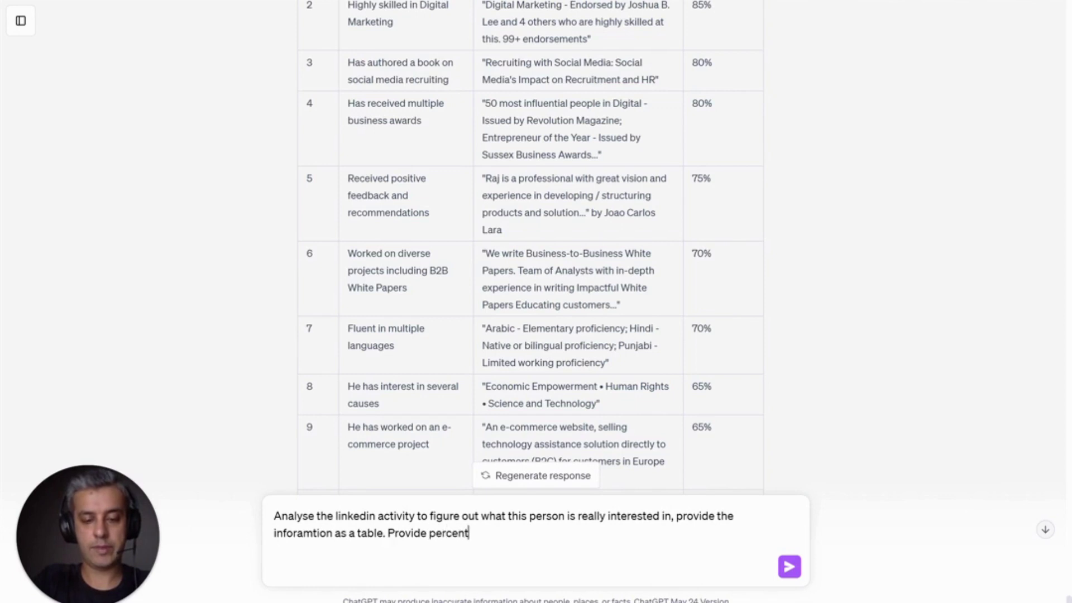
text(age for what's)
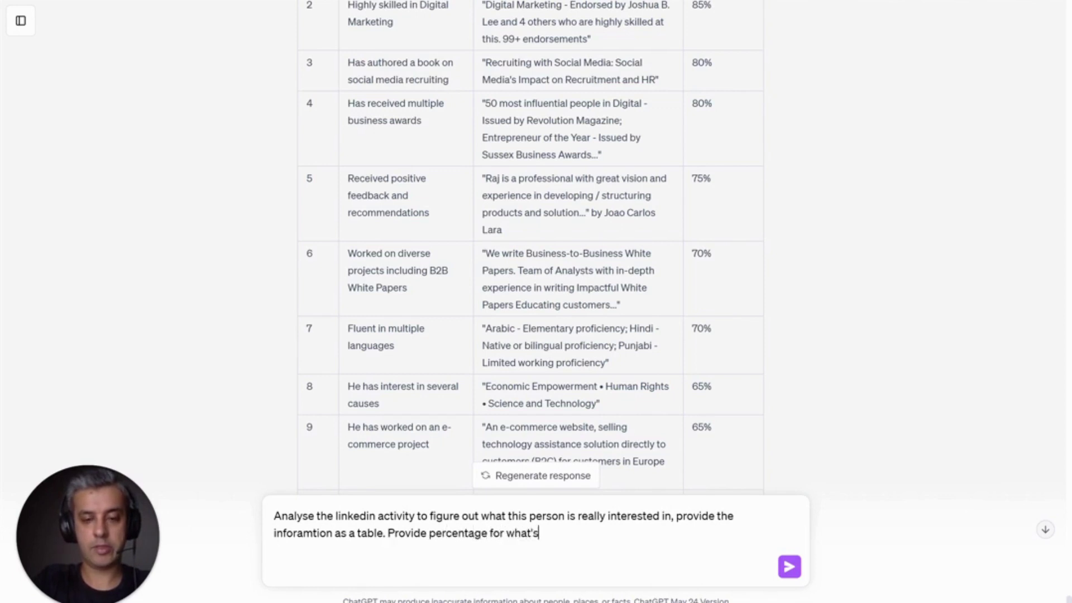
text( really inter)
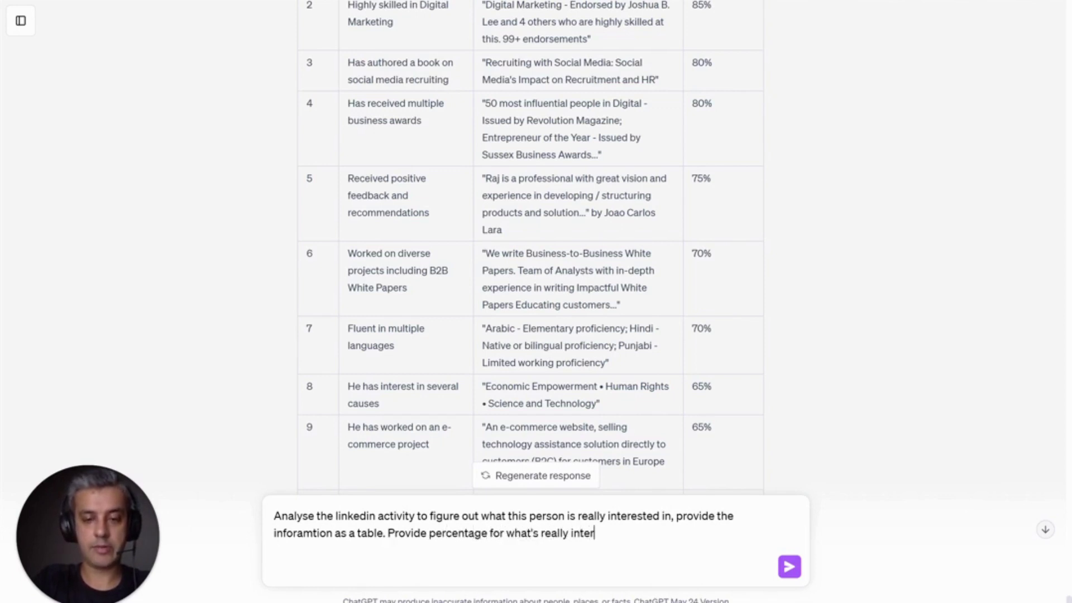
text(esting)
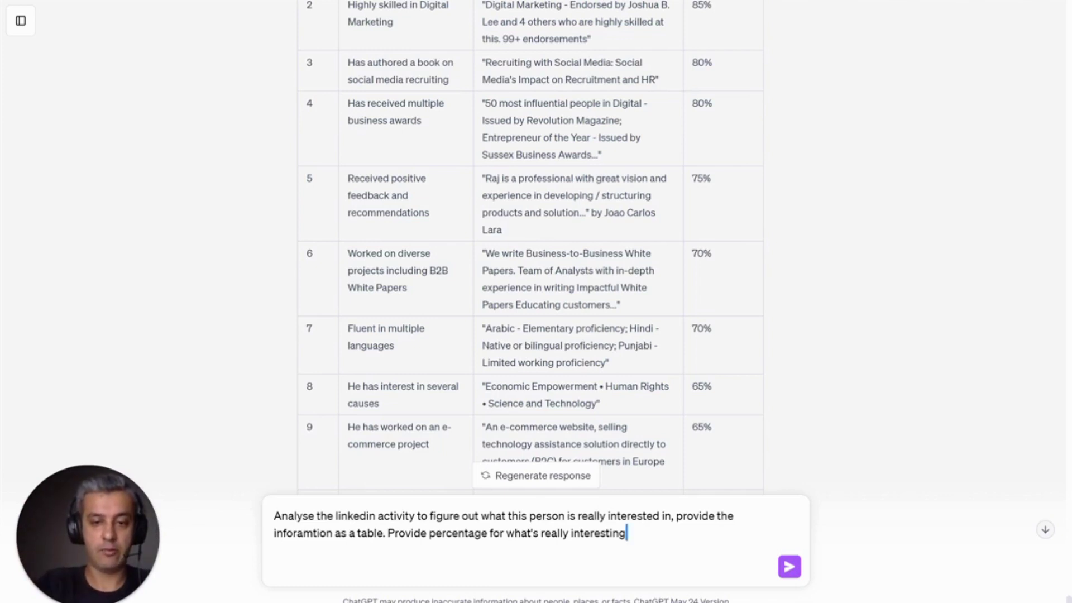
- Replace "really interesting" in the scoring instruction with "contrarian"
key(shift+Left)
key(shift+Left)
key(shift+Left)
key(shift+Left)
key(shift+Left)
key(shift+Left)
key(shift+Left)
key(shift+Left)
key(shift+Left)
key(shift+Left)
key(shift+Left)
key(shift+Left)
key(shift+Left)
key(shift+Left)
key(shift+Left)
key(shift+Left)
key(shift+Left)
key(shift+Left)
key(shift+Left)
text(c)
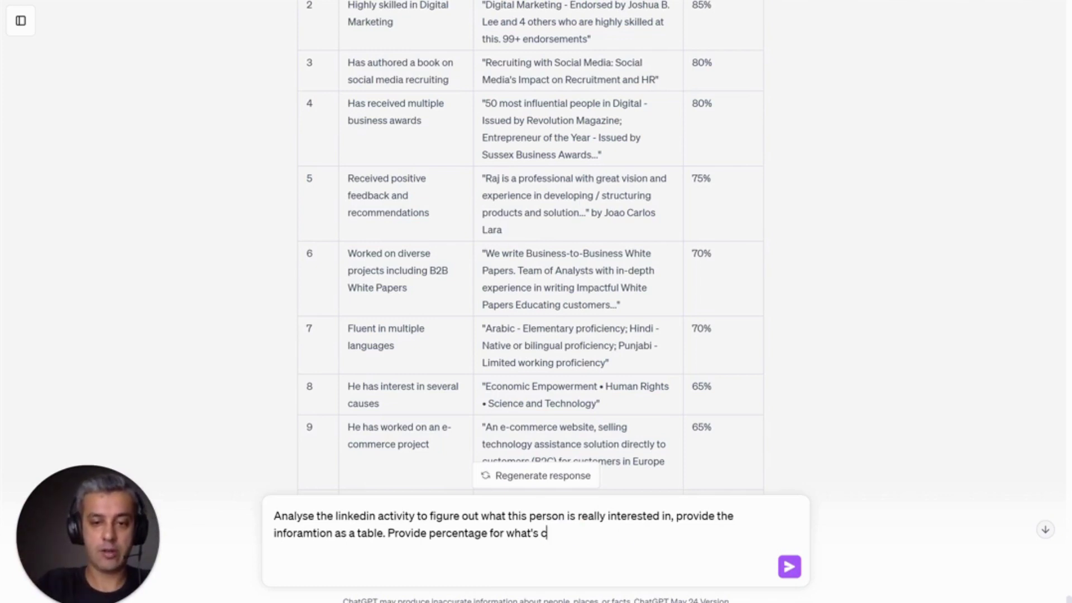
text(ontrarian)
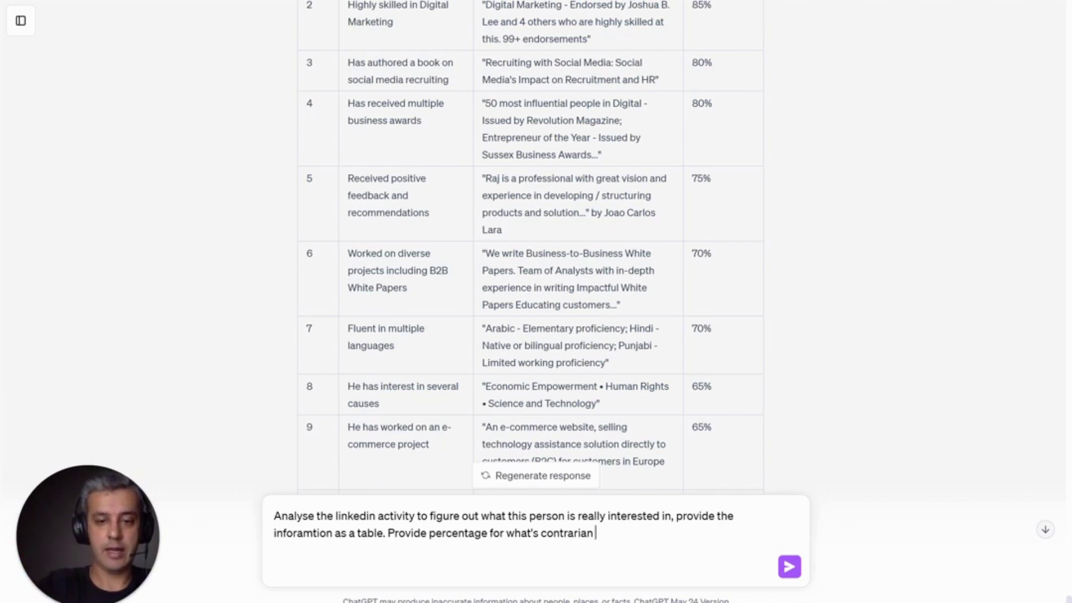
- Complete the instruction with "and sort the table based on most conrarian to least."
text(and sort the)
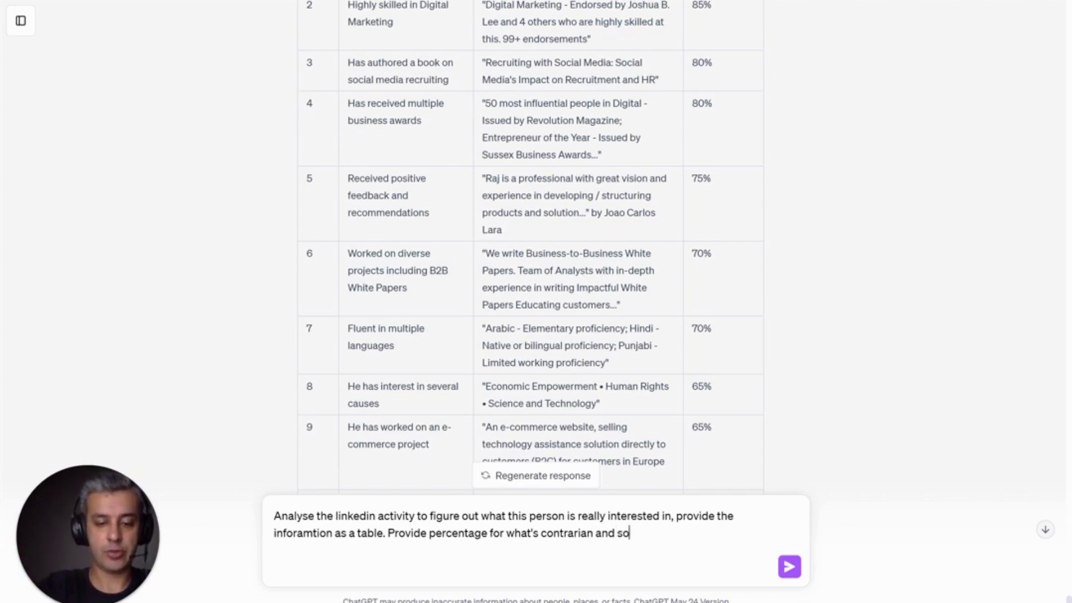
text(le )
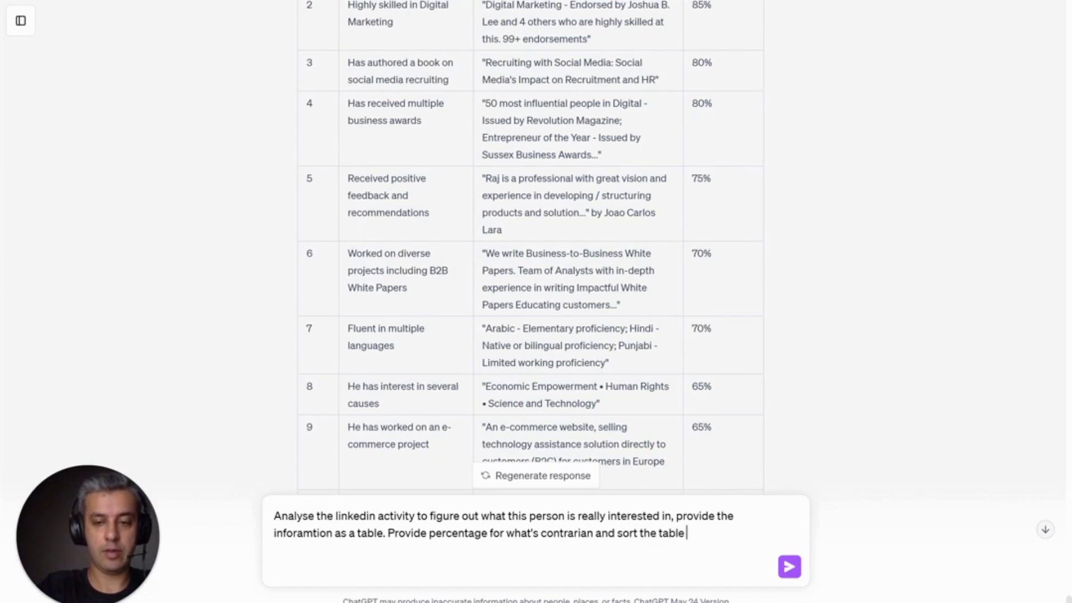
text(based)
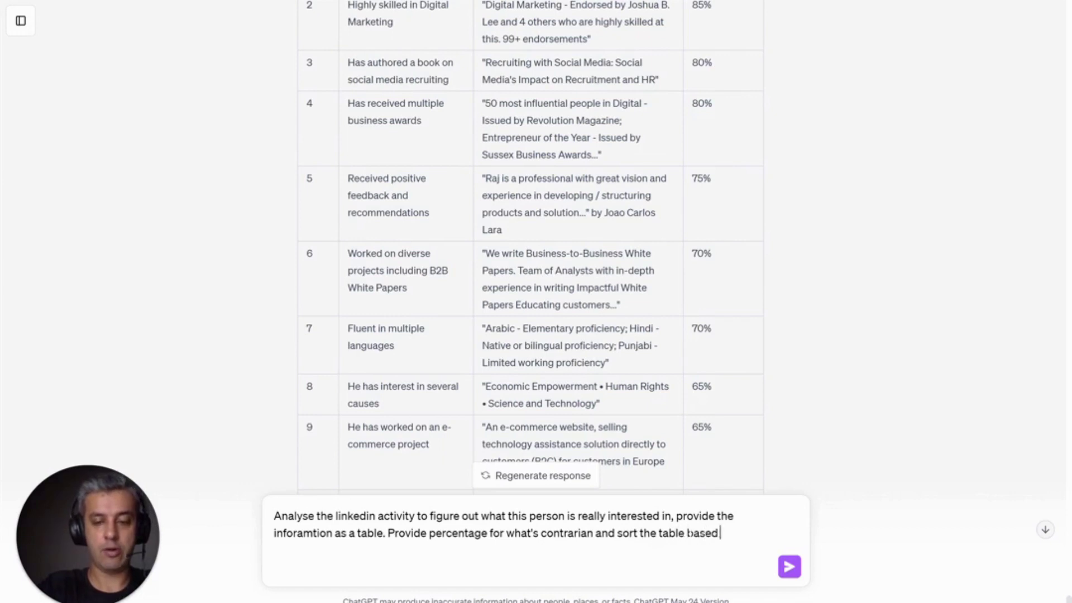
text( on mos)
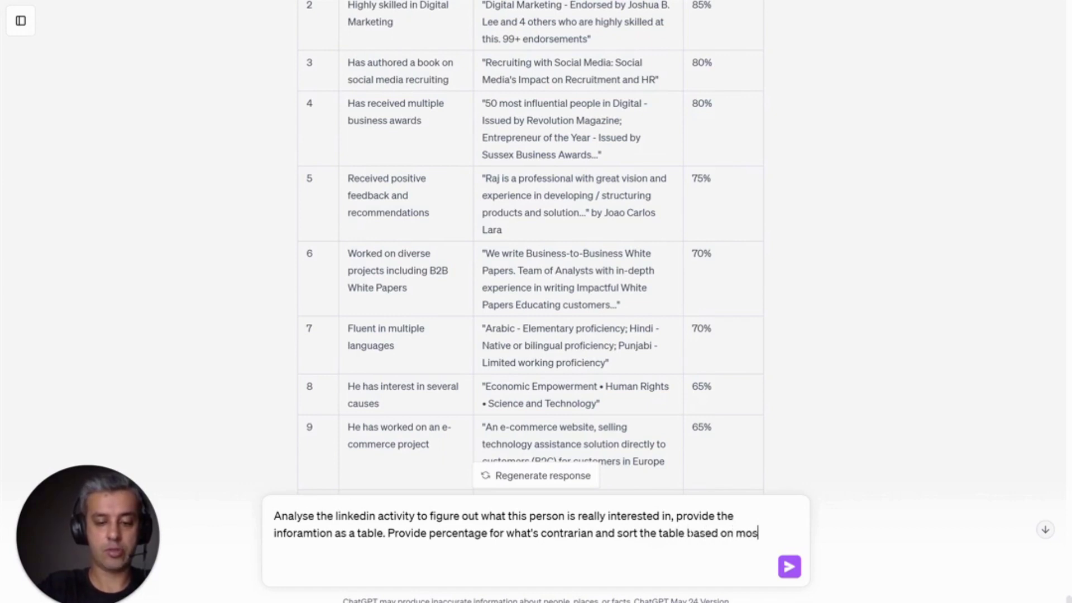
text(t contarian t)
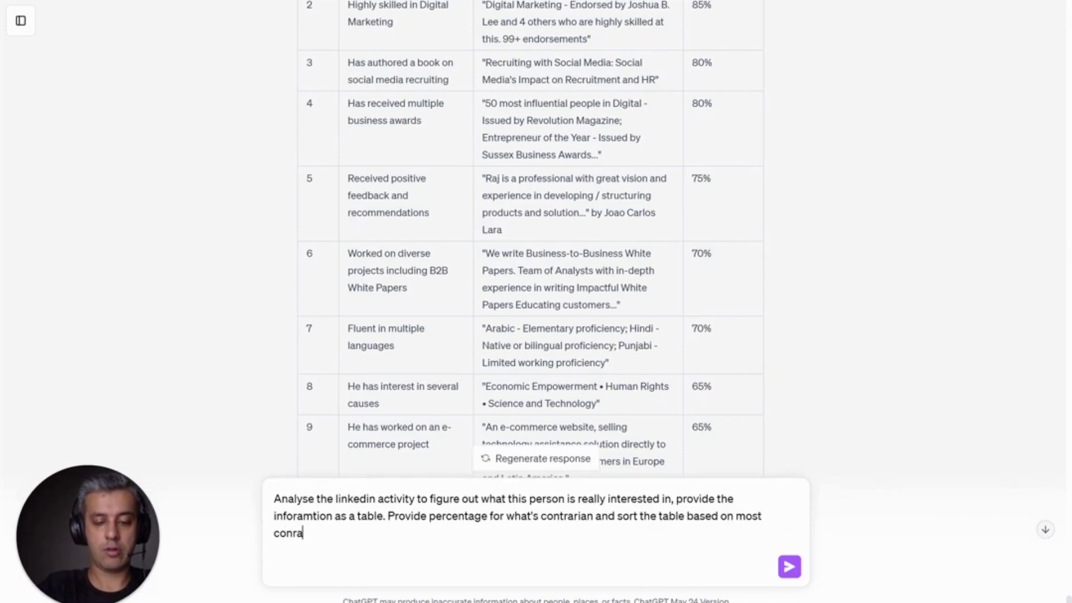
text(o least.)
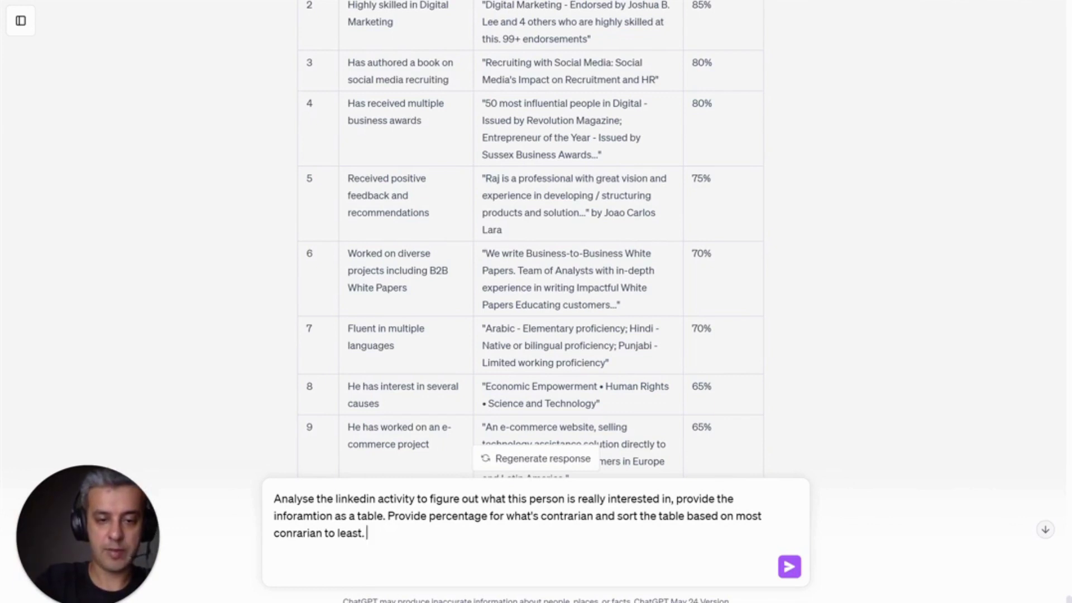
- Paste the copied LinkedIn posts page below the instructions, separated by a blank line, and send the request
key(shift+Return)
key(shift+Return)
key(ctrl+v)
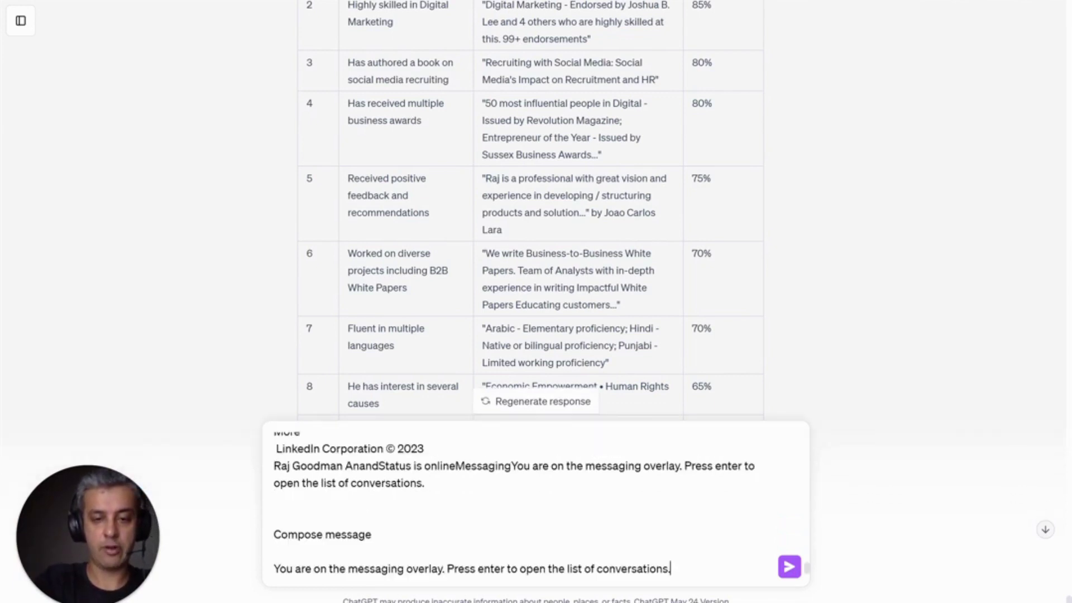
key(ctrl+a)
key(BackSpace)
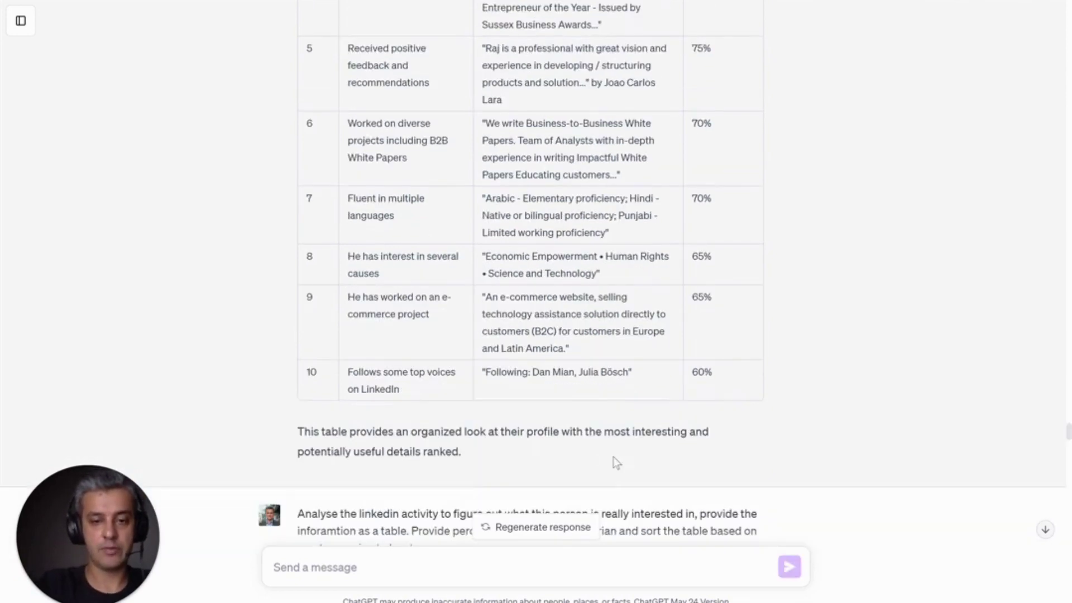
- Read through the response, examining the posts' contrarian percentages and the analysis points on the Pride Month and website content creation posts
scroll(615, 462, down, 15)
scroll(616, 462, down, 10)
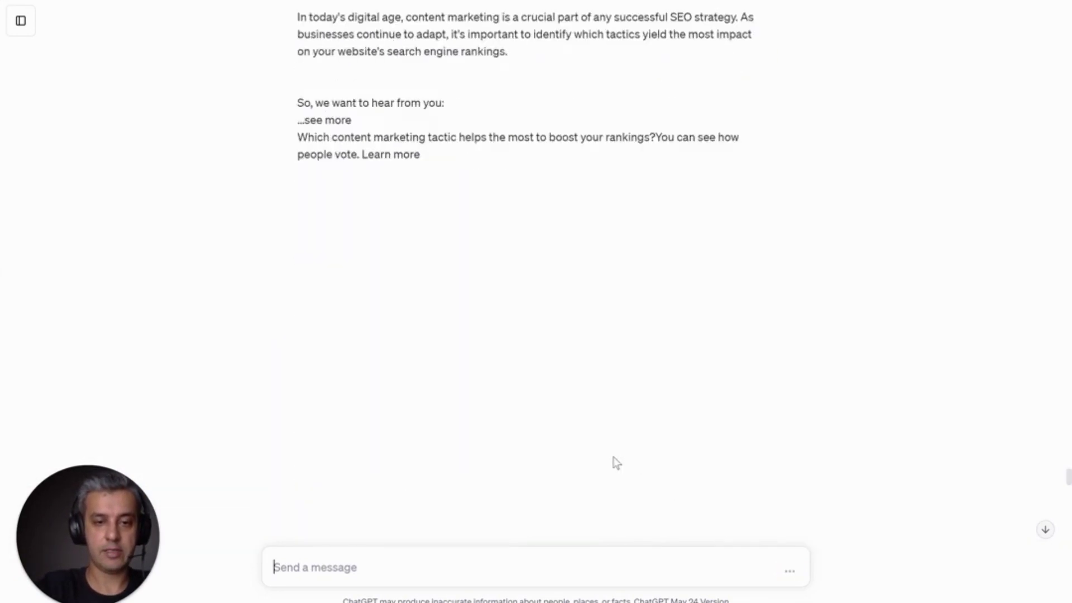
scroll(617, 463, down, 20)
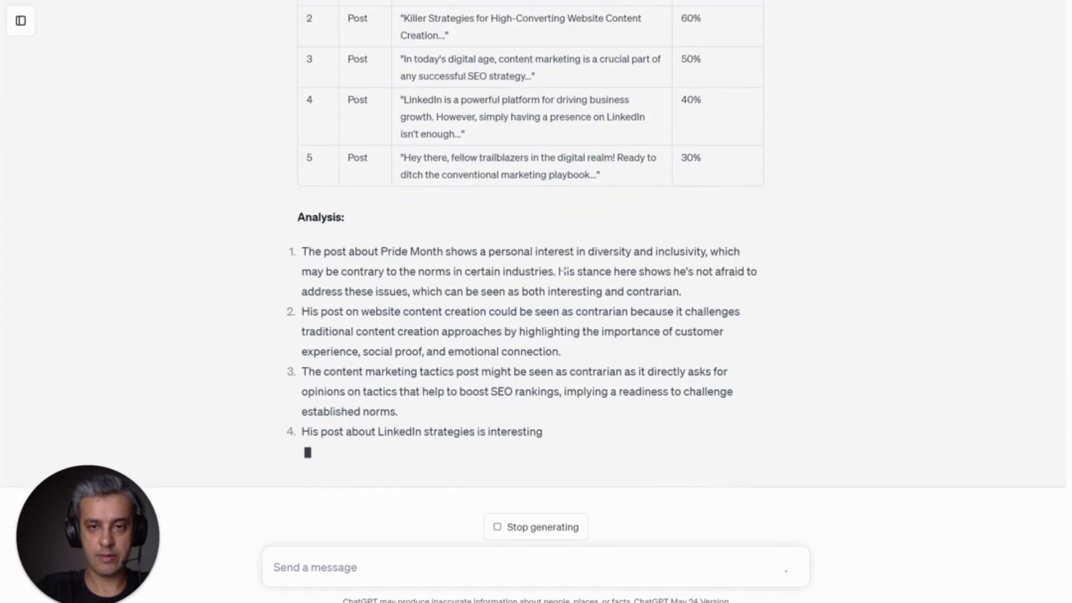
drag(593, 251, 689, 235)
scroll(600, 196, up, 4)
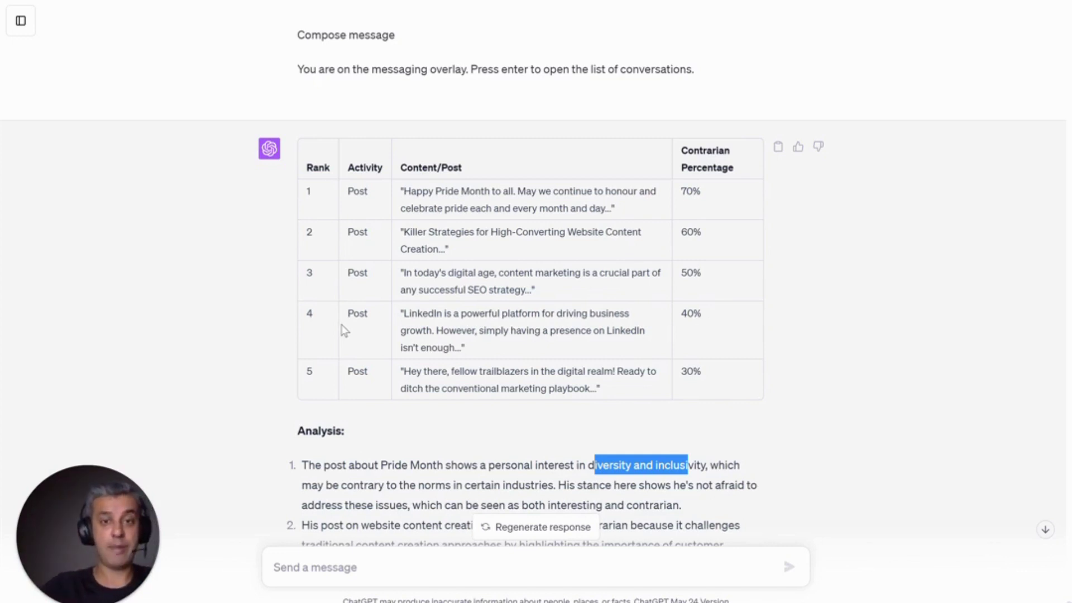
scroll(340, 313, down, 5)
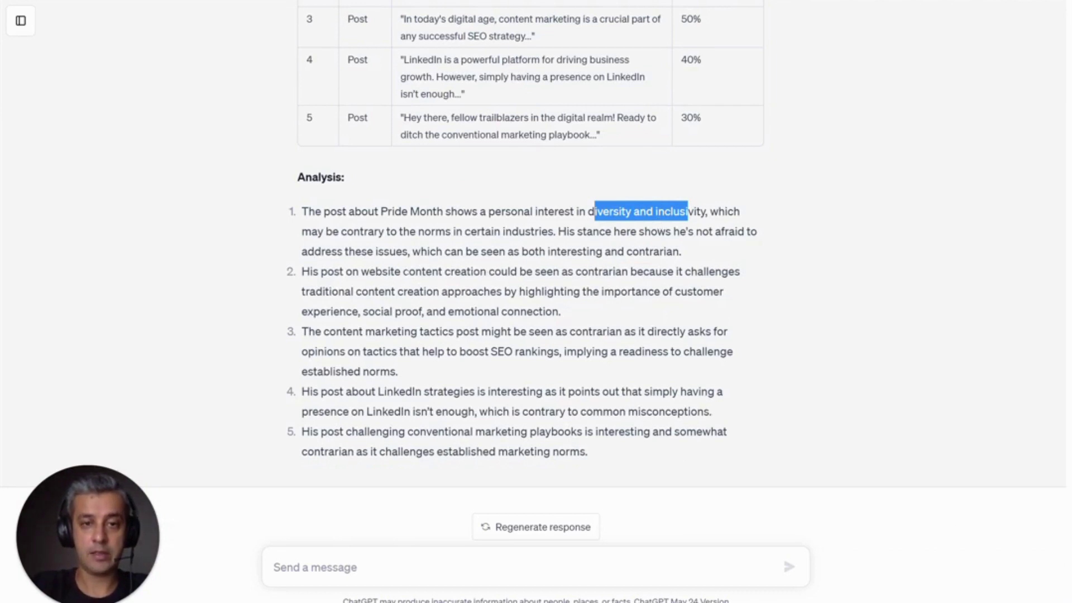
click(464, 272)
drag(369, 272, 474, 272)
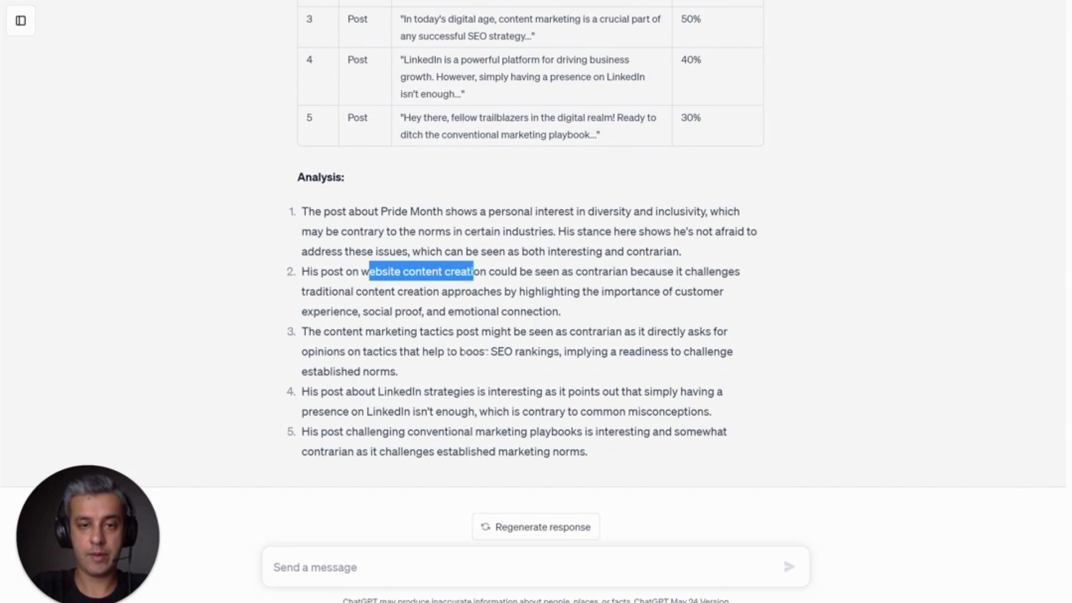
- Examine the analysis point on the content marketing tactics post and its SEO rankings argument
drag(473, 351, 533, 352)
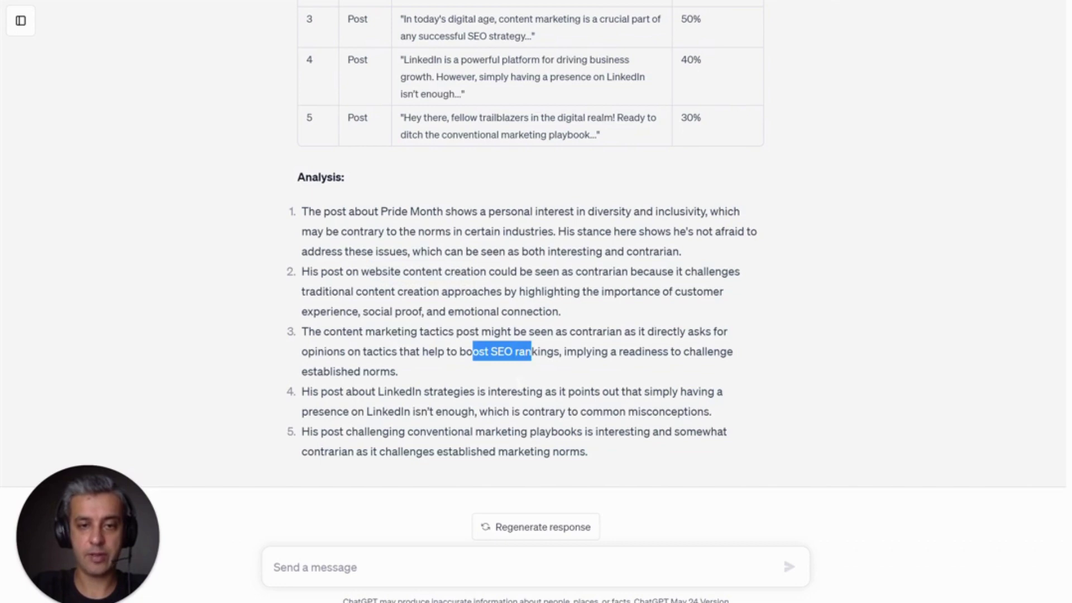
scroll(468, 346, up, 3)
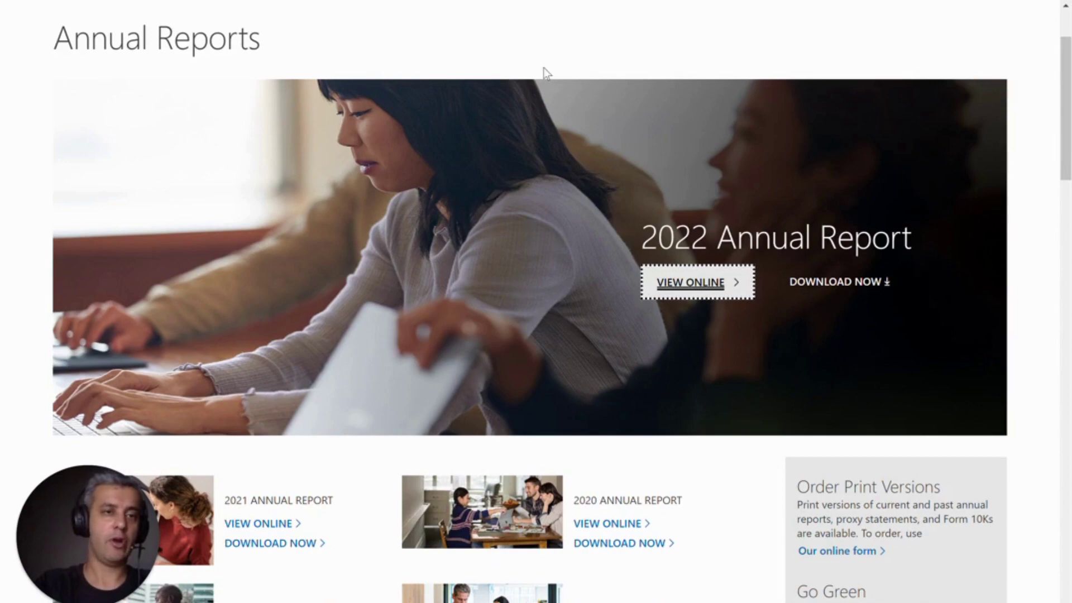
- Look over Microsoft's list of annual reports and read through the online 2022 report, from the shareholder letter to the General section
scroll(500, 139, down, 8)
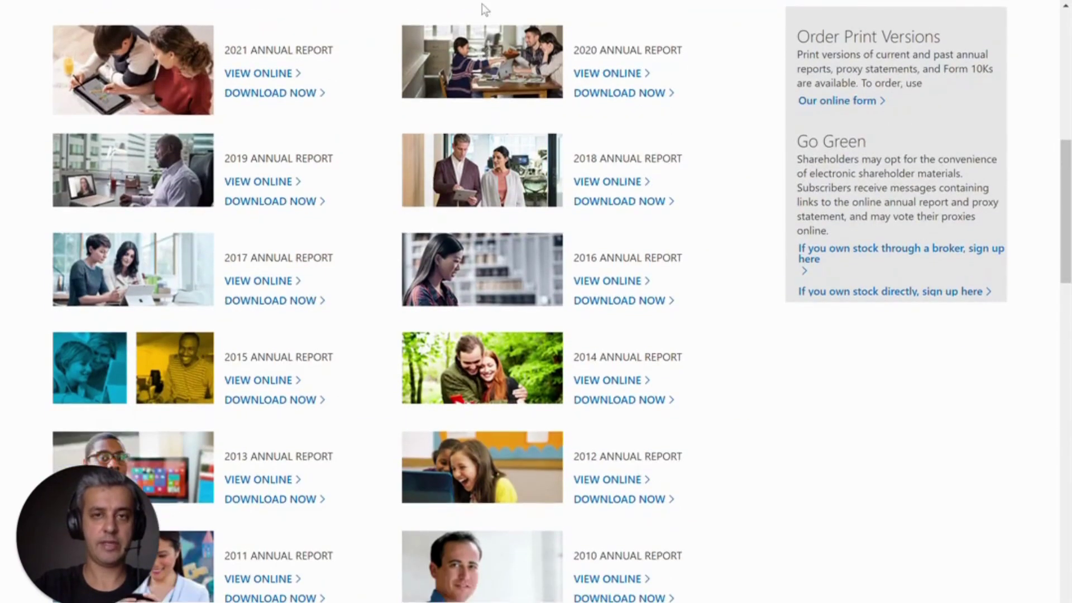
click(487, 3)
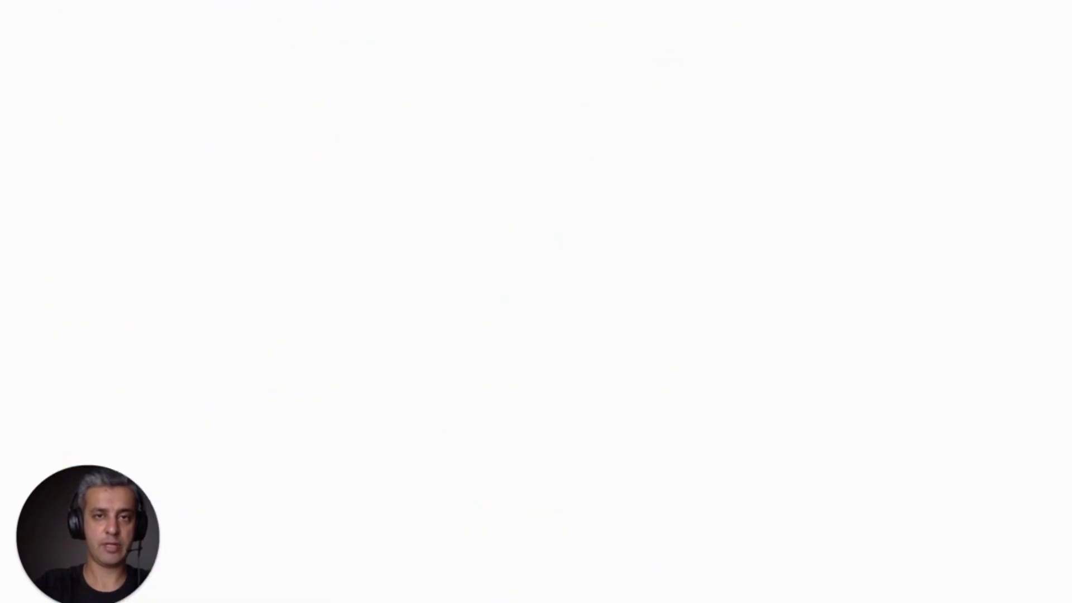
scroll(469, 89, down, 15)
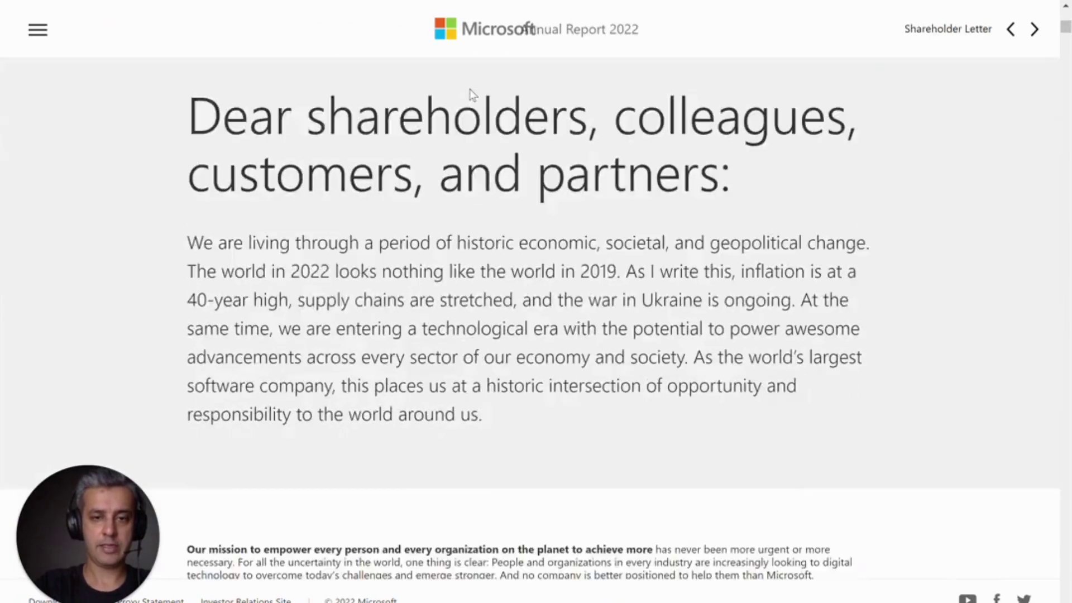
scroll(472, 95, down, 15)
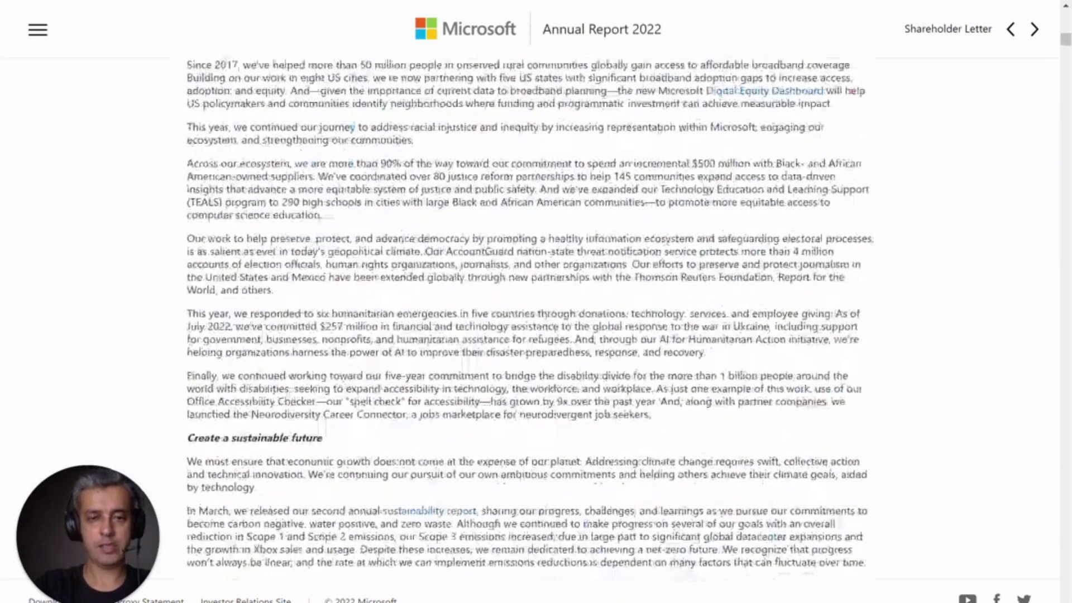
scroll(472, 95, down, 15)
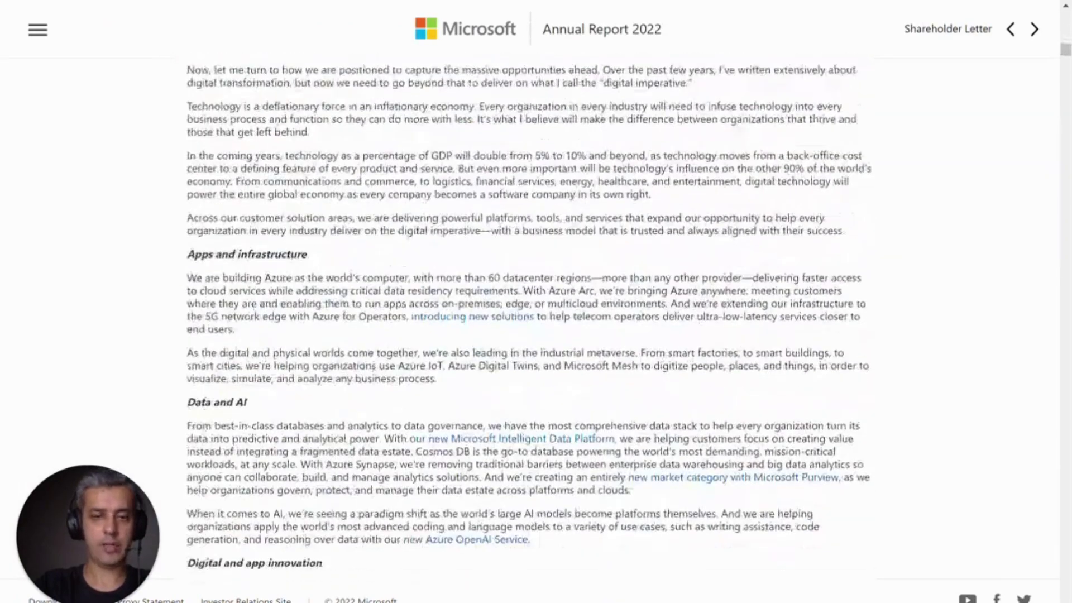
scroll(471, 95, down, 15)
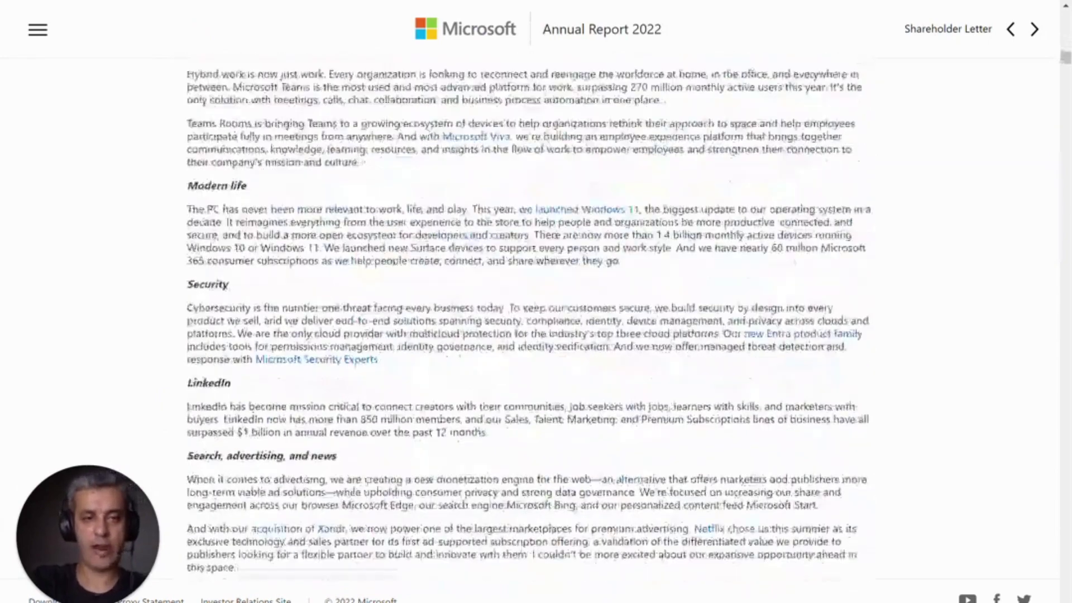
scroll(472, 95, down, 10)
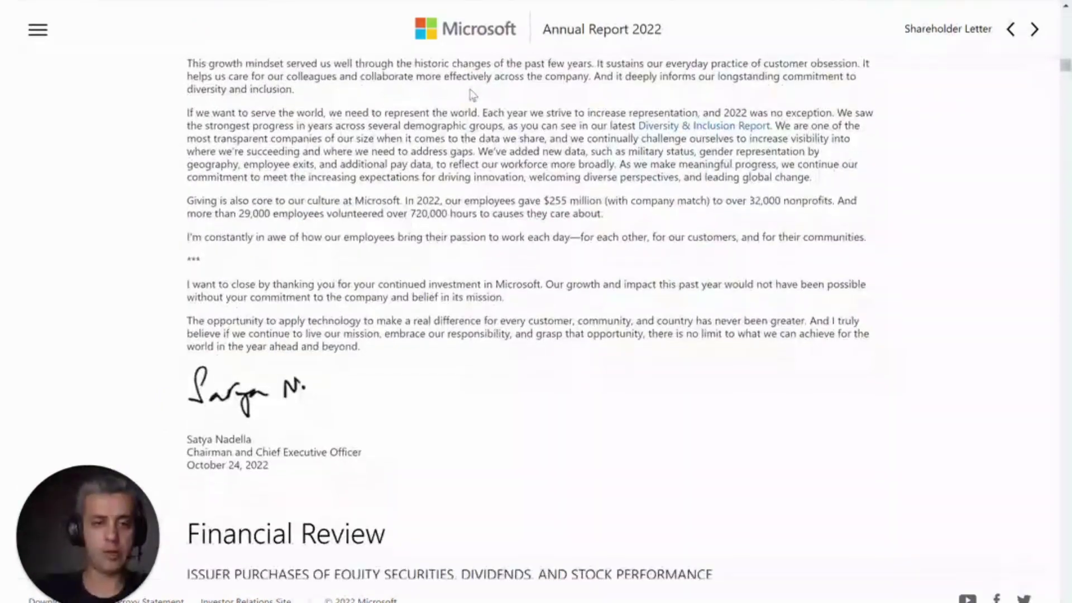
scroll(472, 95, down, 2)
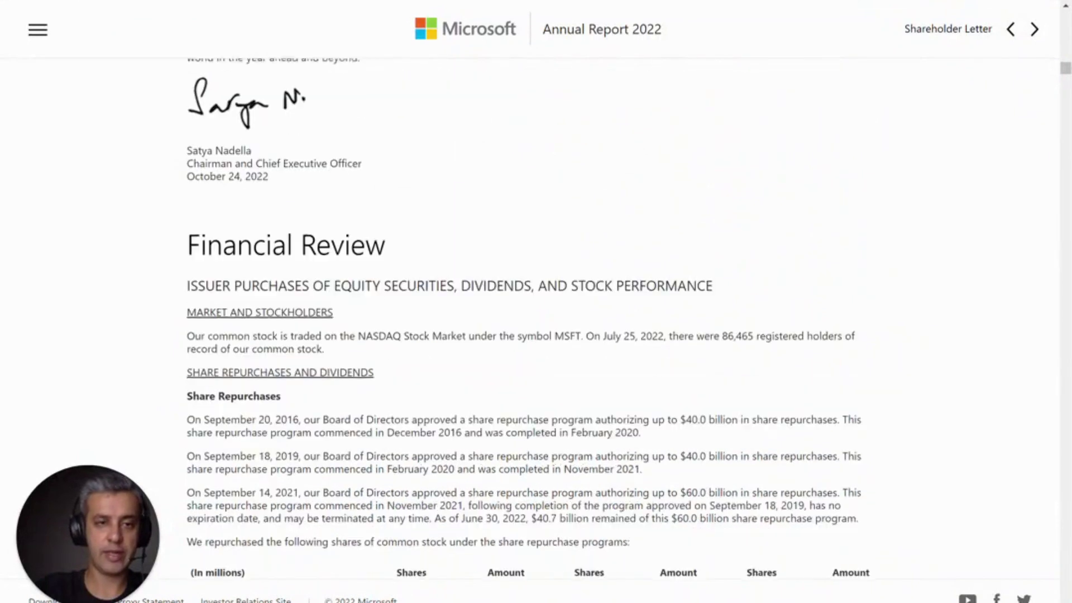
scroll(472, 95, down, 8)
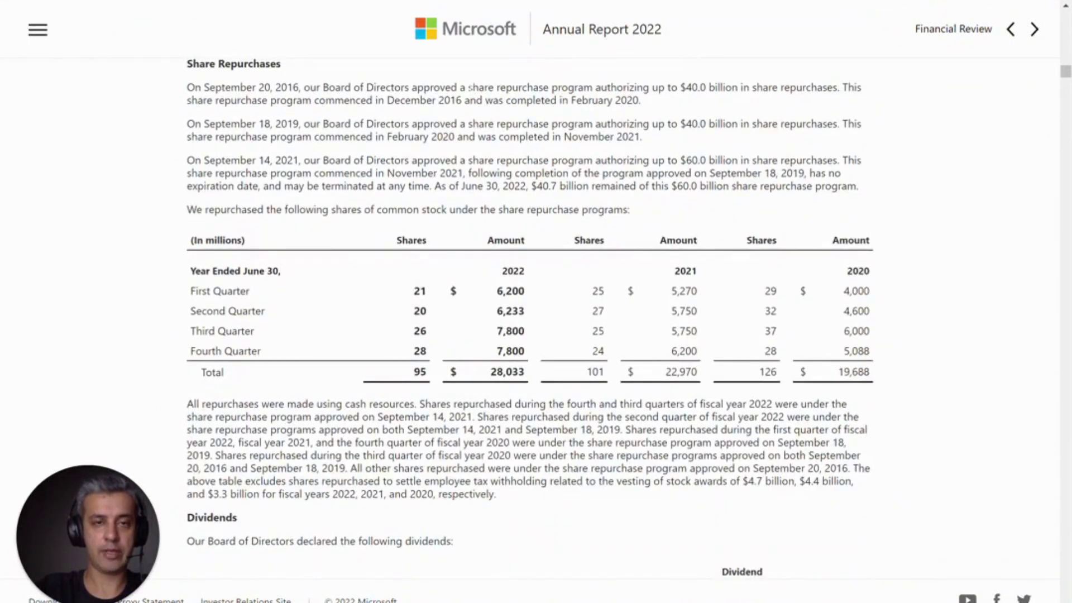
scroll(471, 90, down, 20)
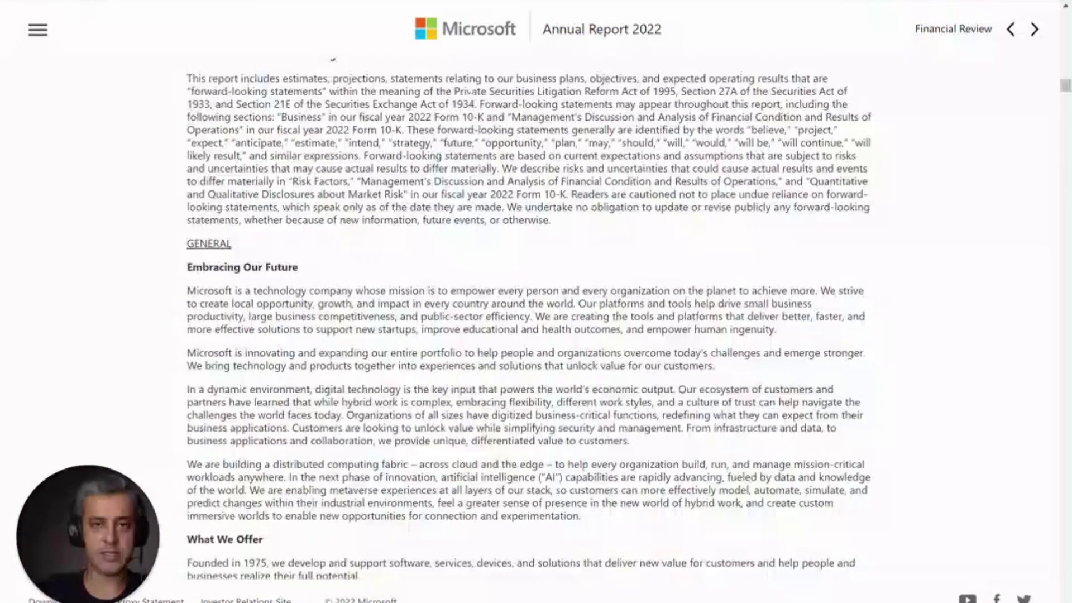
scroll(471, 119, down, 16)
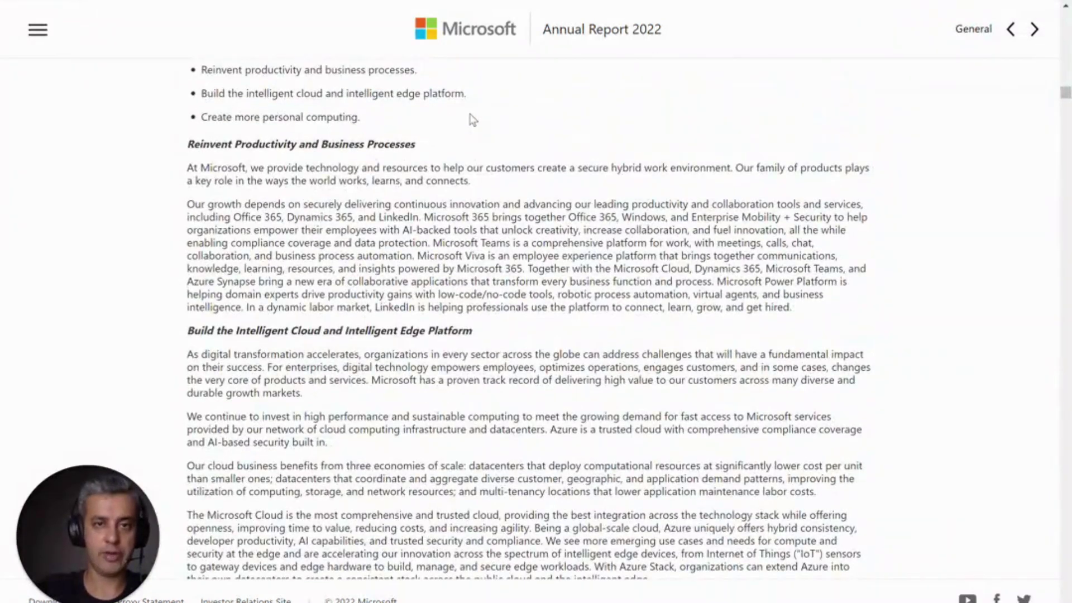
- Copy the entire 2022 Annual Report page, switch to ChatGPT Splitter, and paste and process the text into chunks
key(ctrl+a)
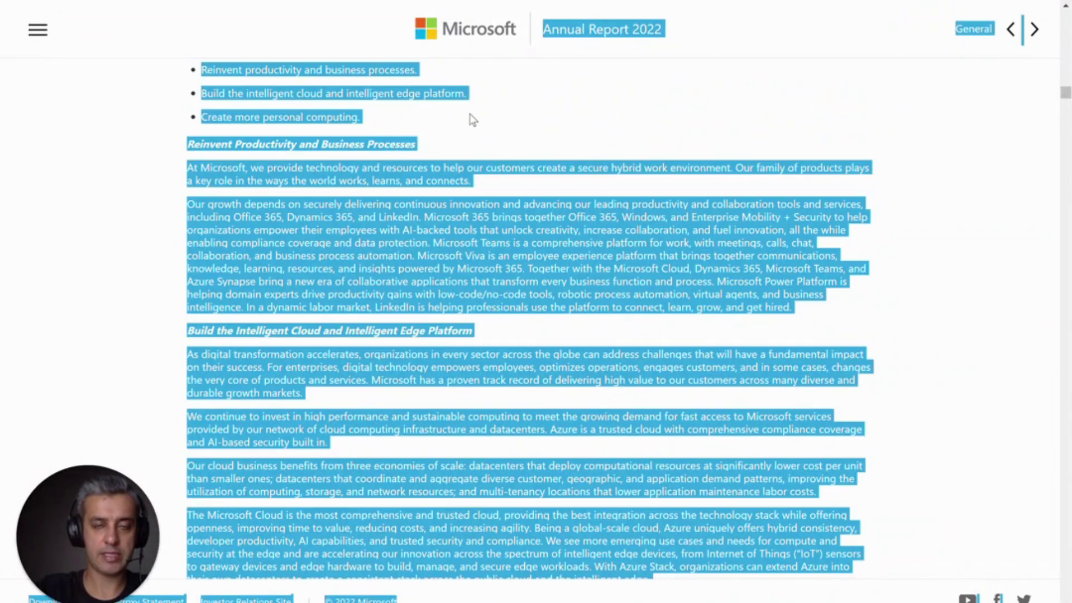
click(313, 1)
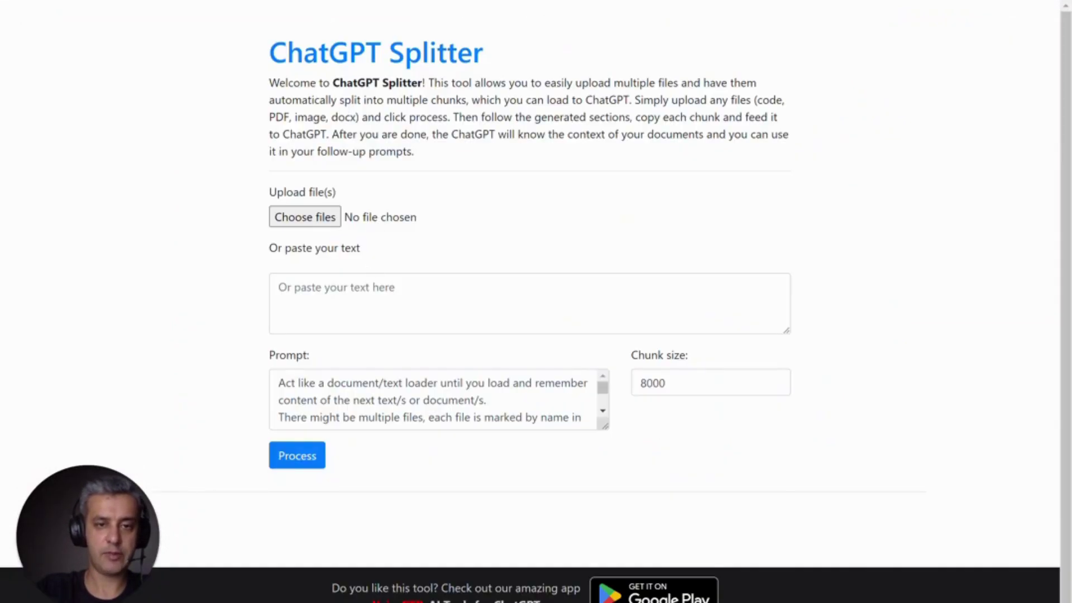
click(361, 287)
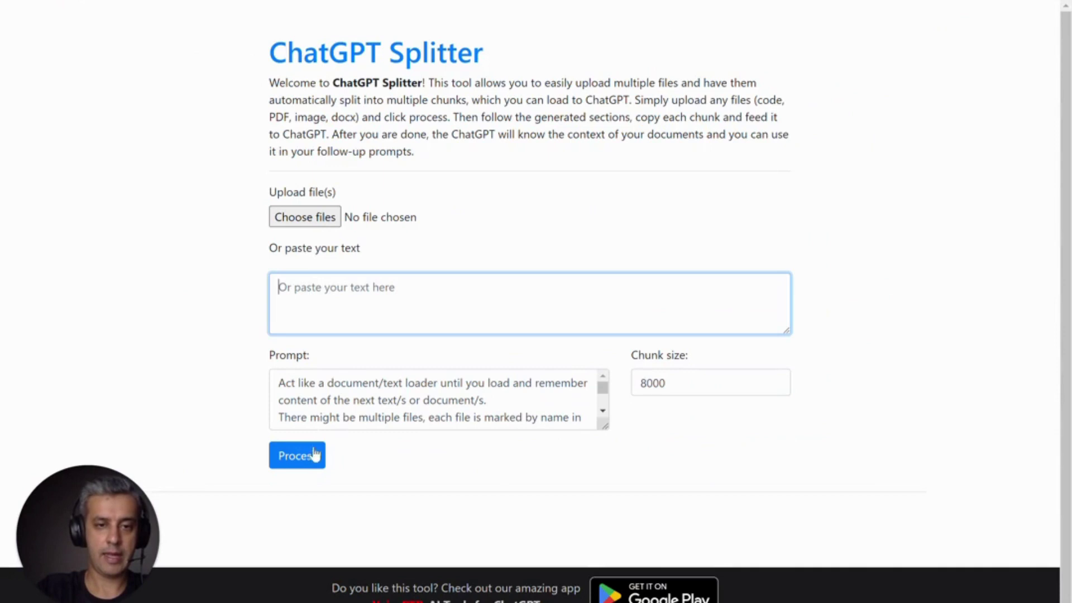
key(ctrl+v)
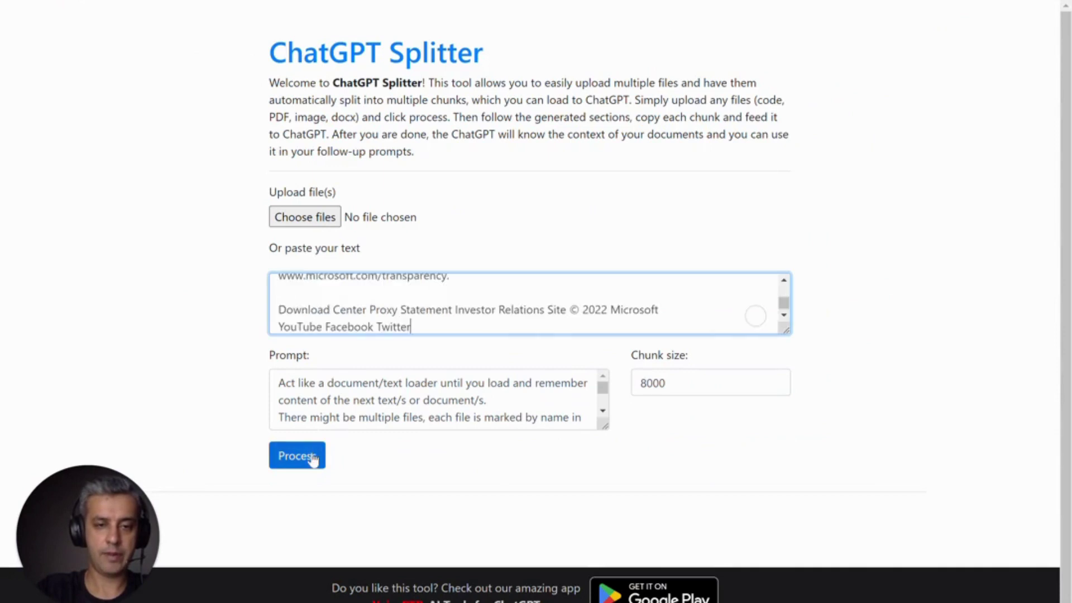
click(312, 459)
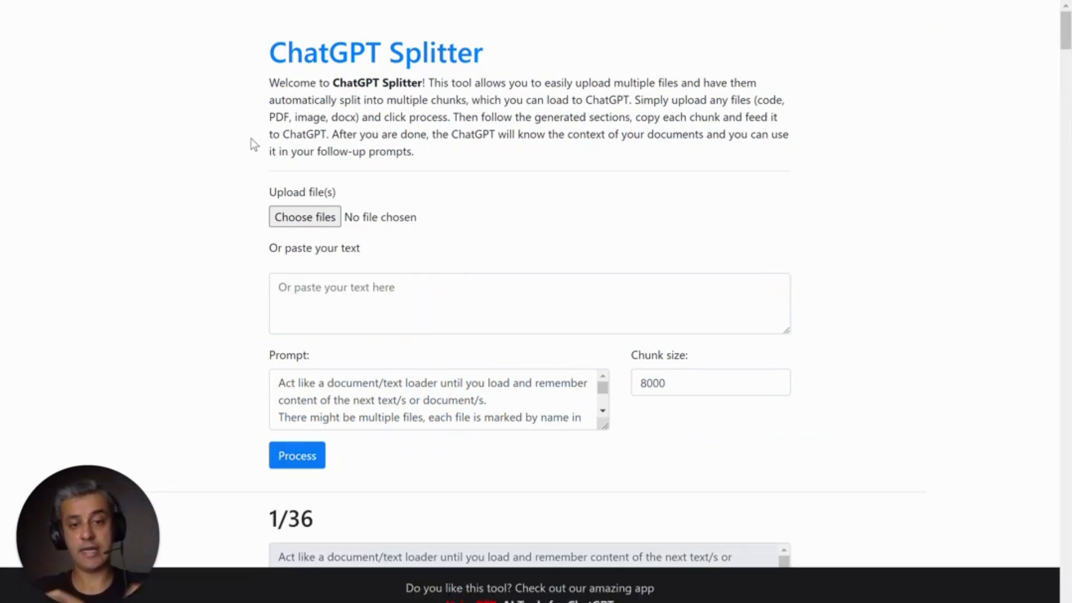
- Review the splitter's document-loader prompt and the contents of the first generated chunk
scroll(405, 151, down, 7)
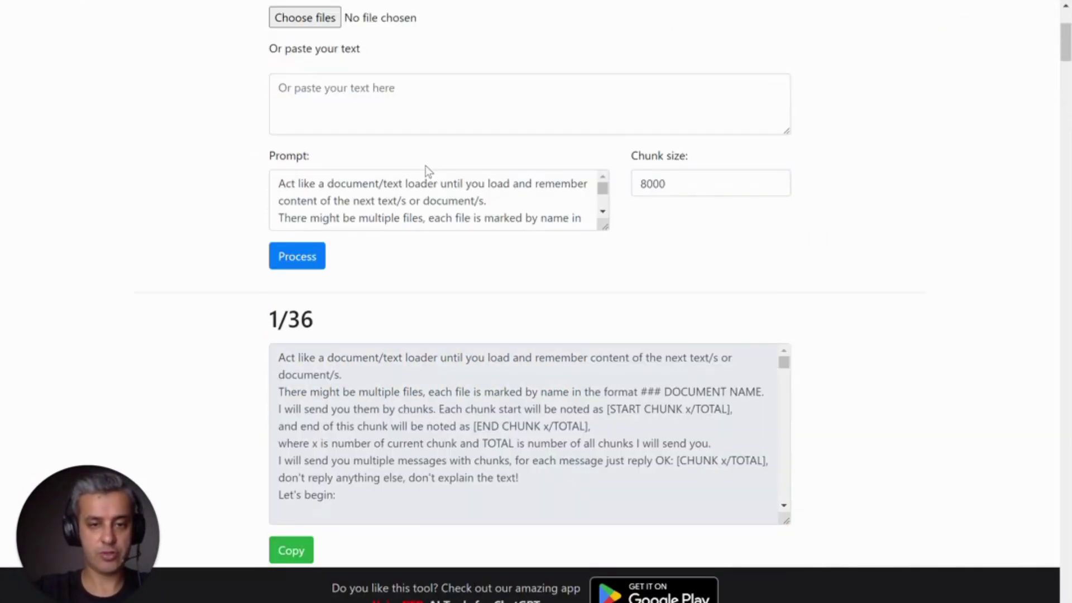
scroll(230, 227, down, 3)
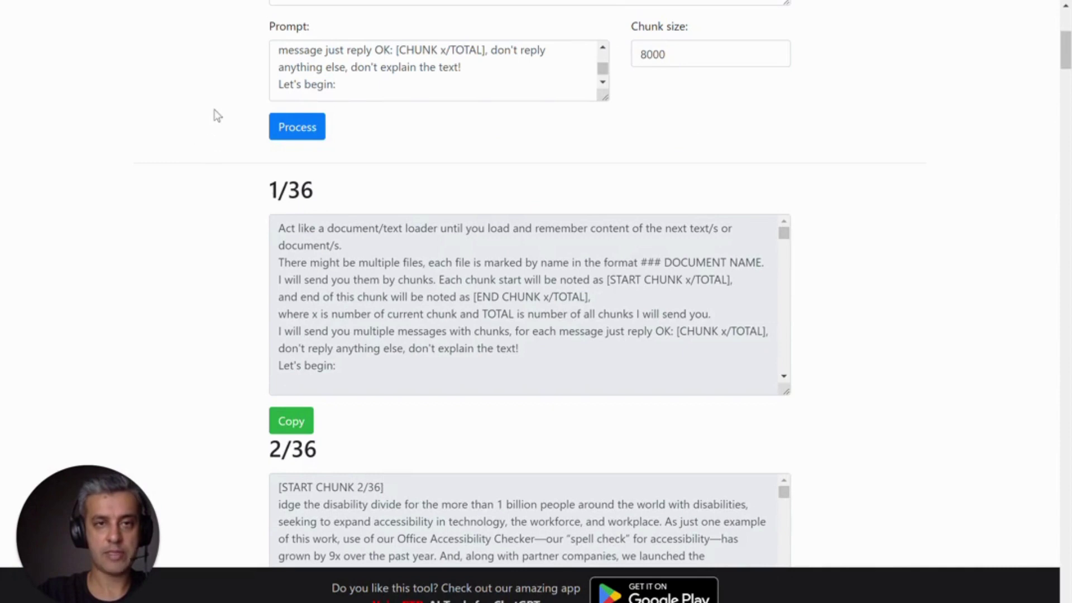
scroll(203, 202, down, 2)
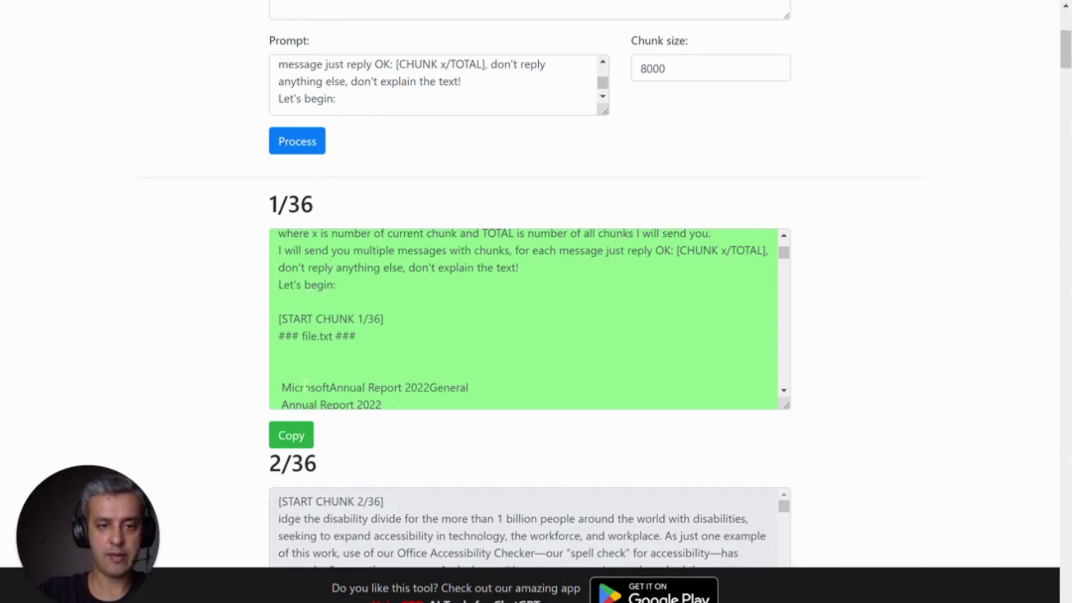
- Copy chunk 2/36 of the report, switch to the ChatGPT conversation and send it as the next message
scroll(249, 393, down, 5)
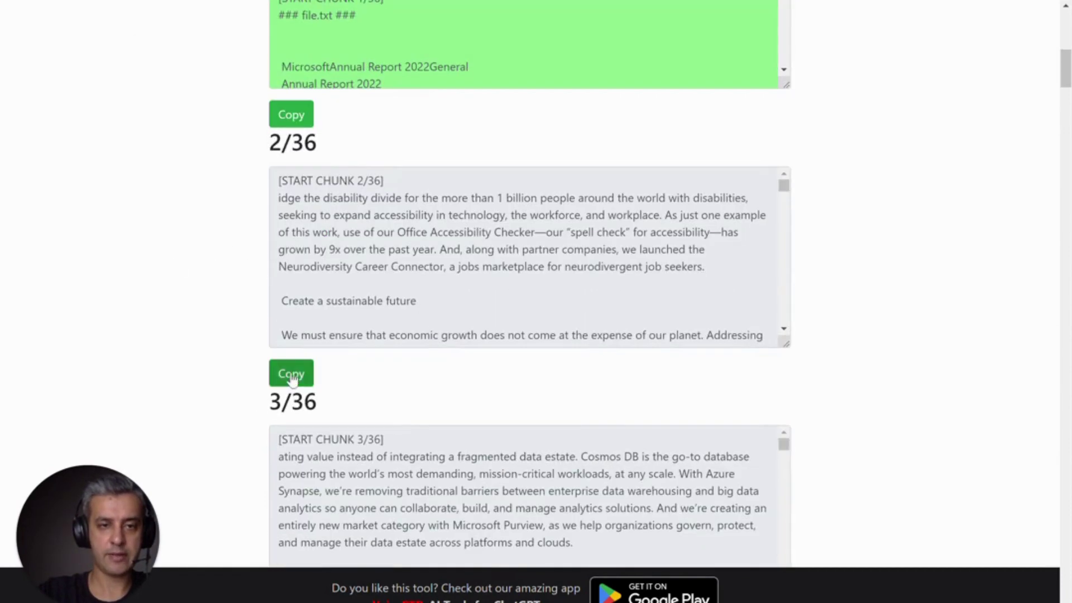
click(291, 376)
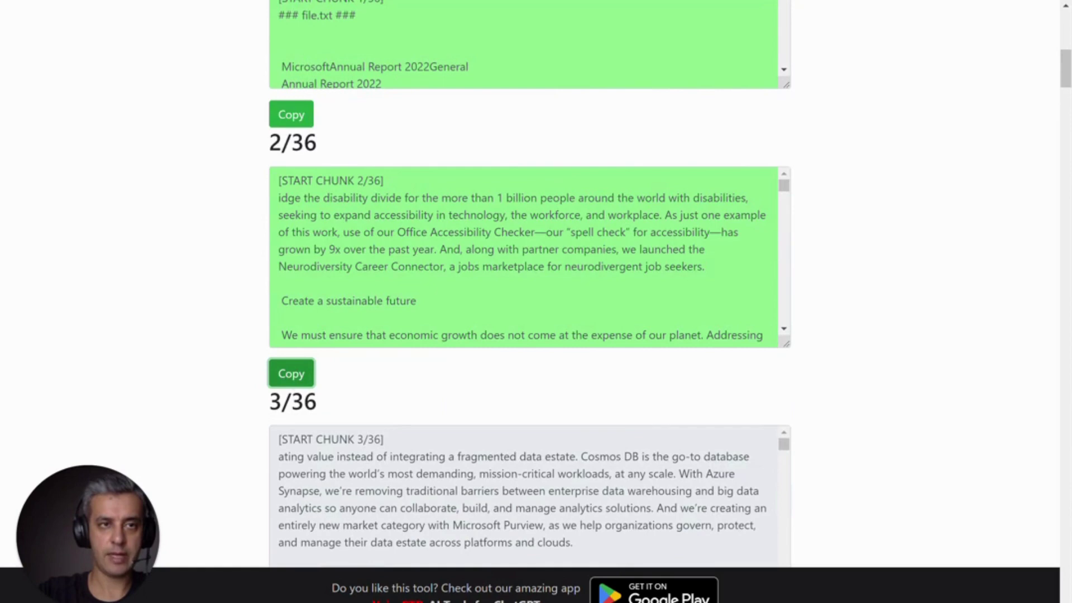
click(149, 1)
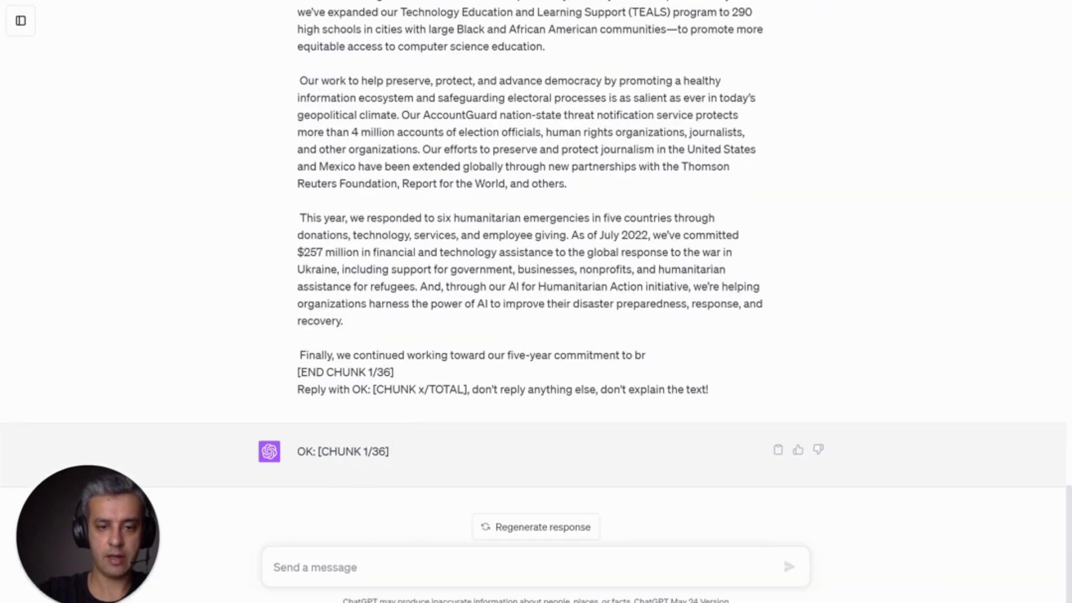
key(ctrl+v)
key(Return)
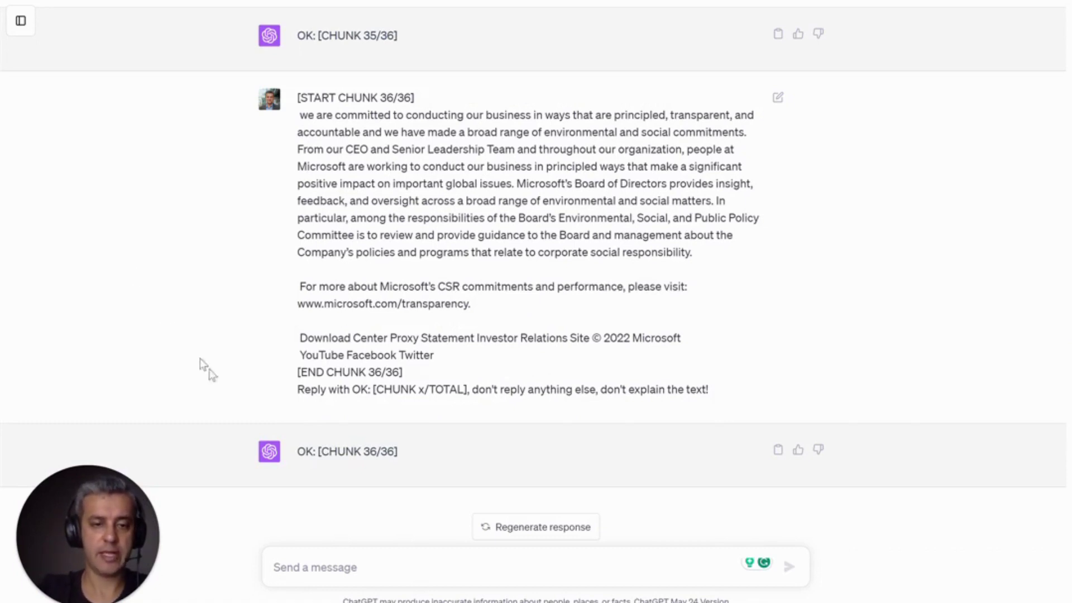
- Write a new prompt reading "In a tabular form summarise the most important strategies for 2023 and beyond by Microsoft."
click(346, 577)
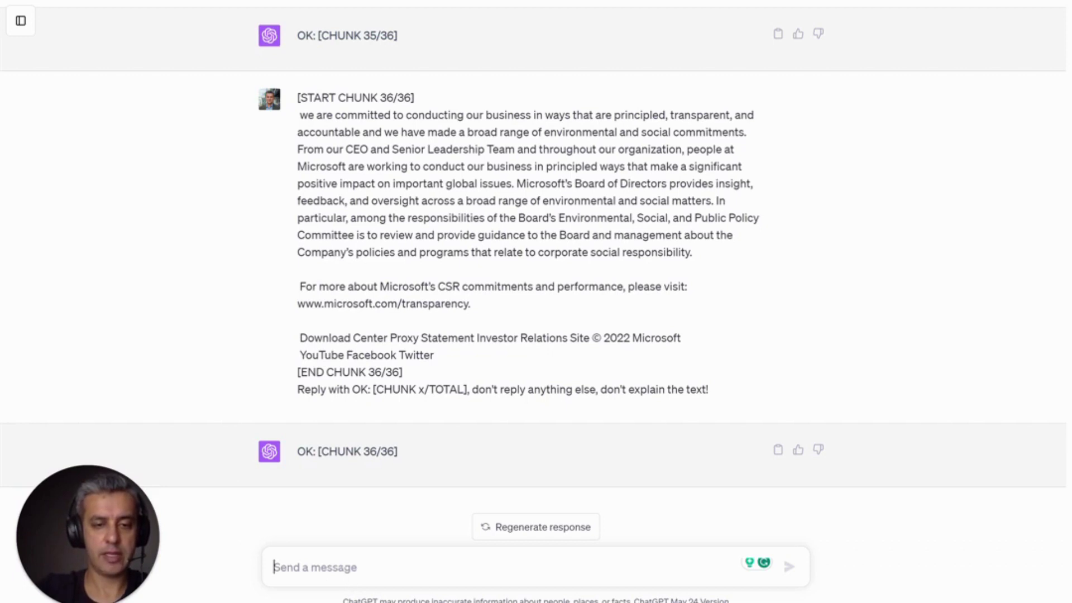
text(In a)
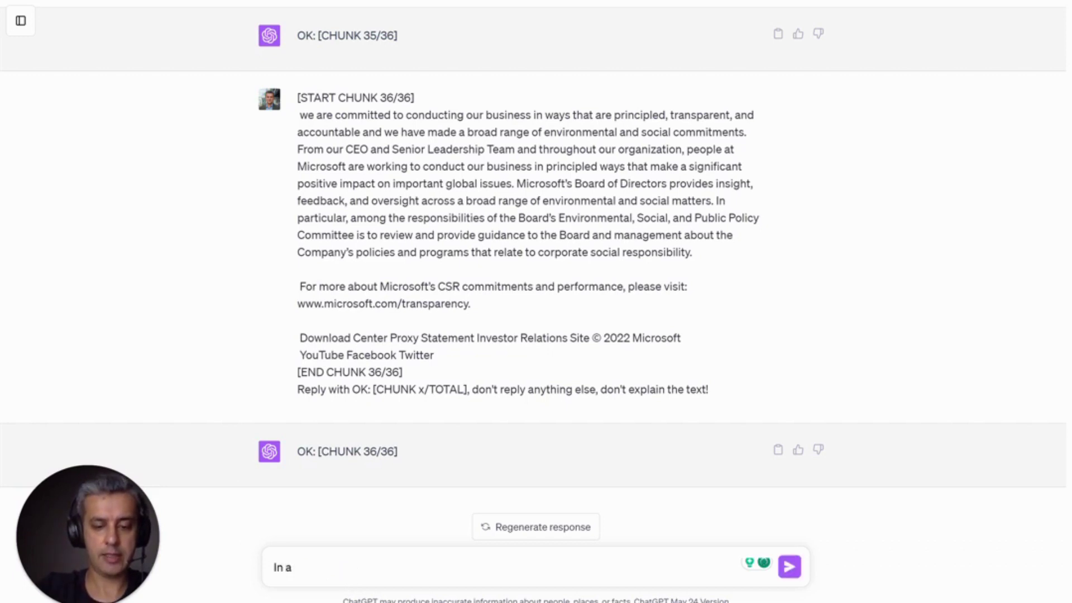
text( tabular form)
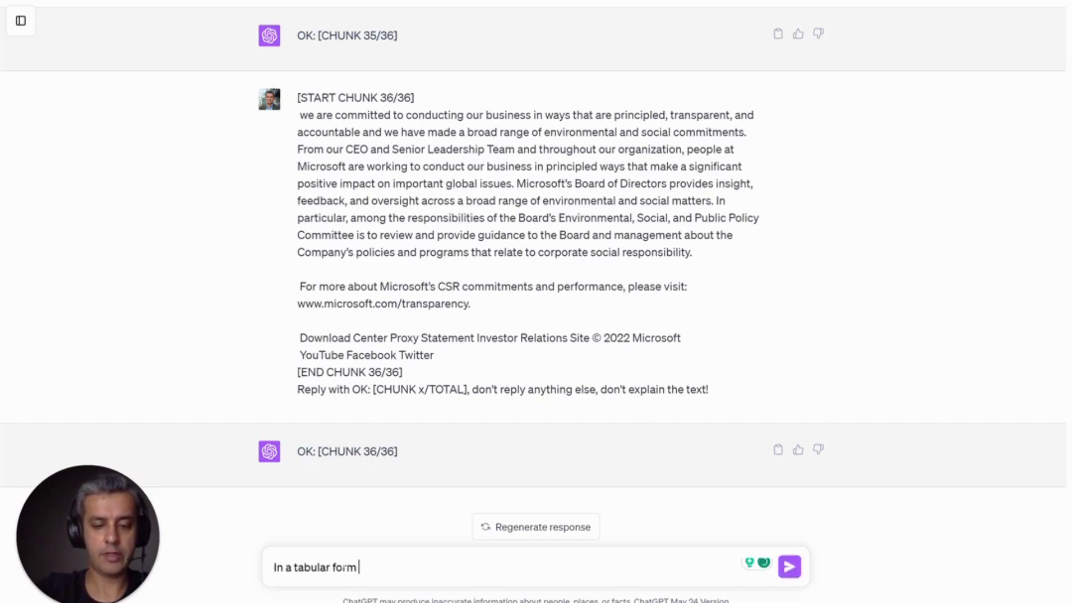
text( summarise the)
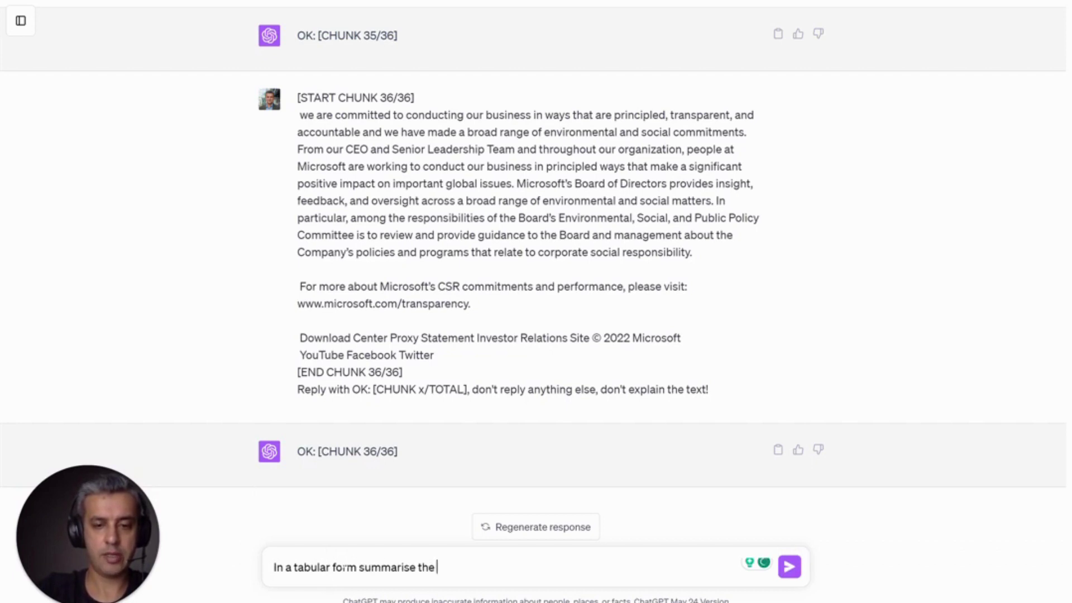
text( most impor)
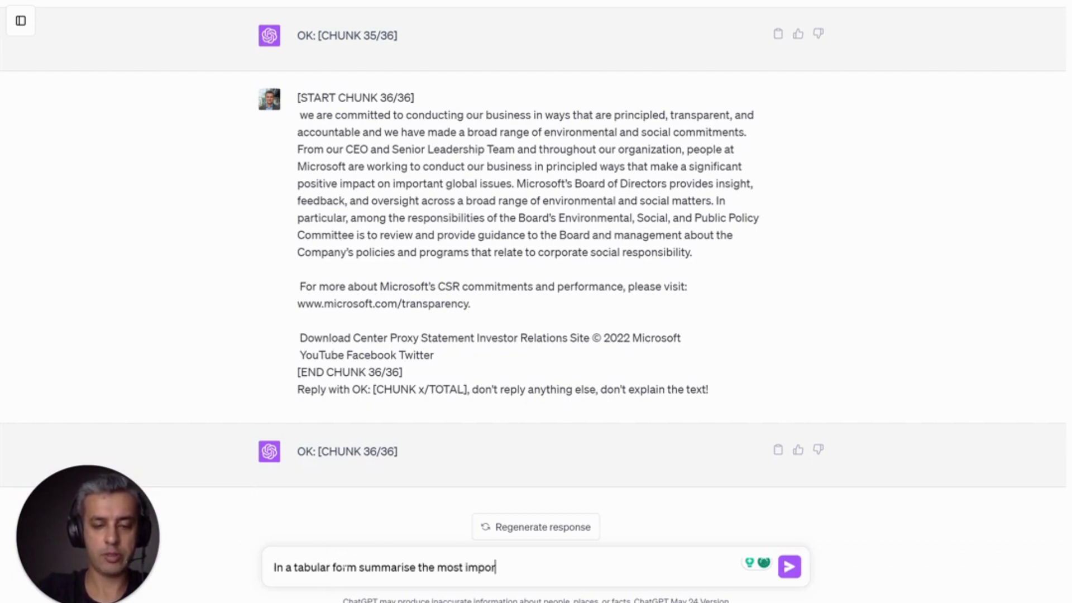
text(tant sr)
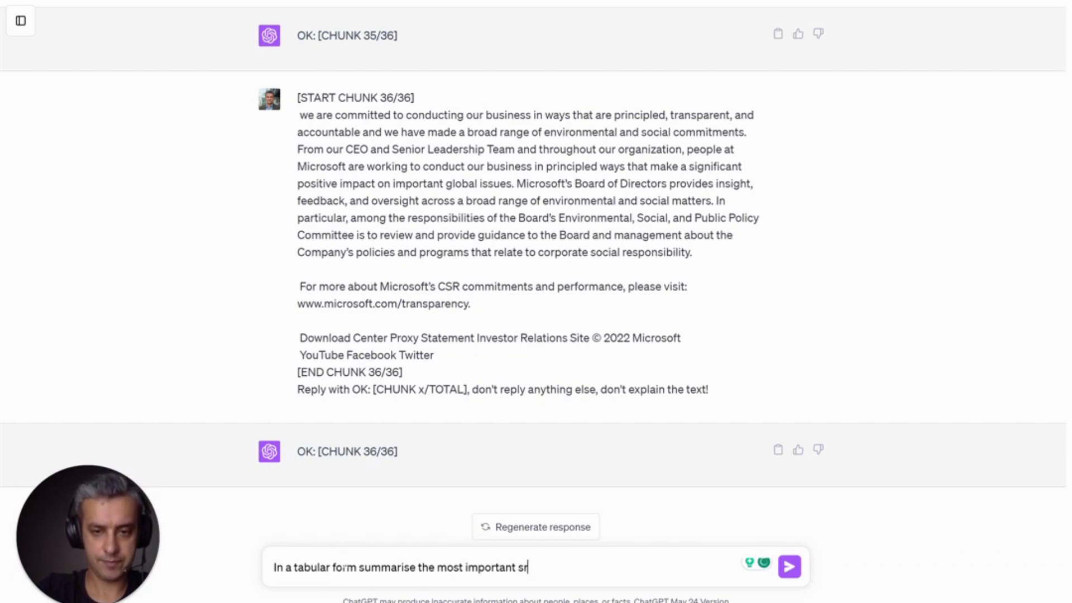
text(tetrategi)
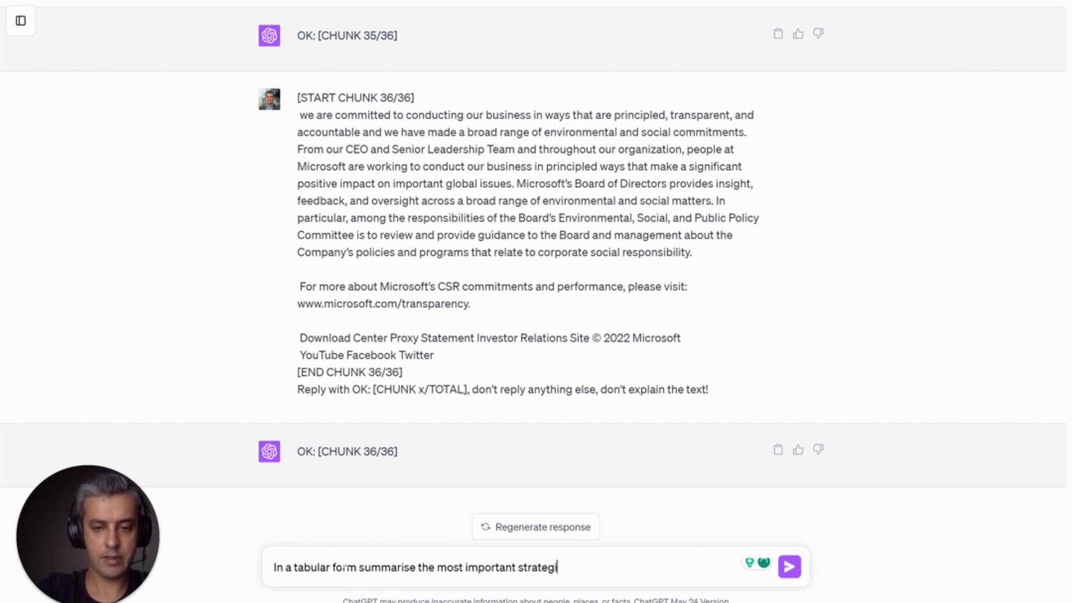
text(es for 2023)
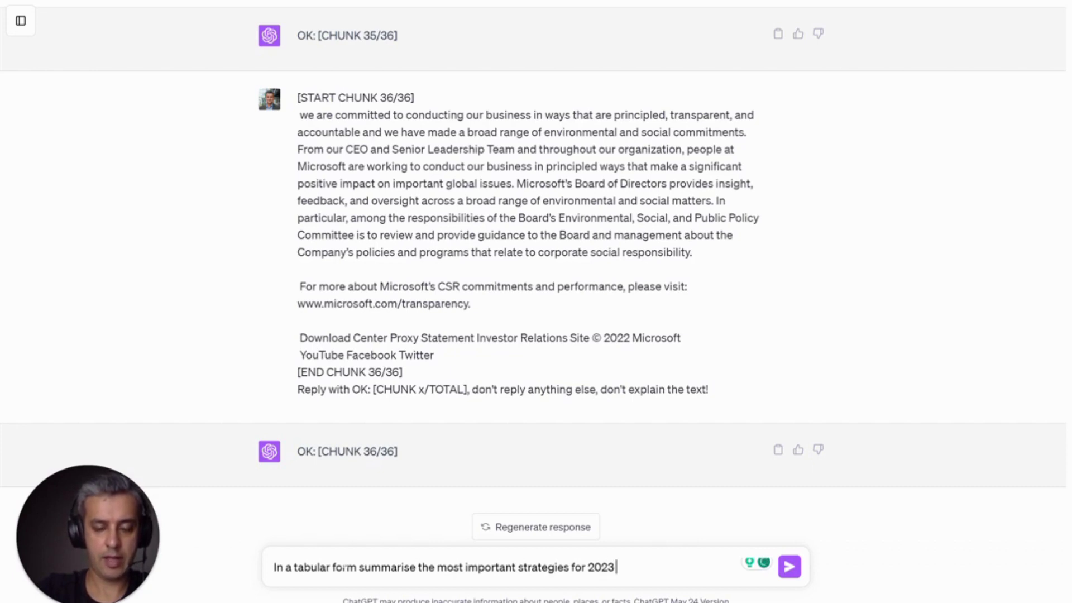
text( and beyo)
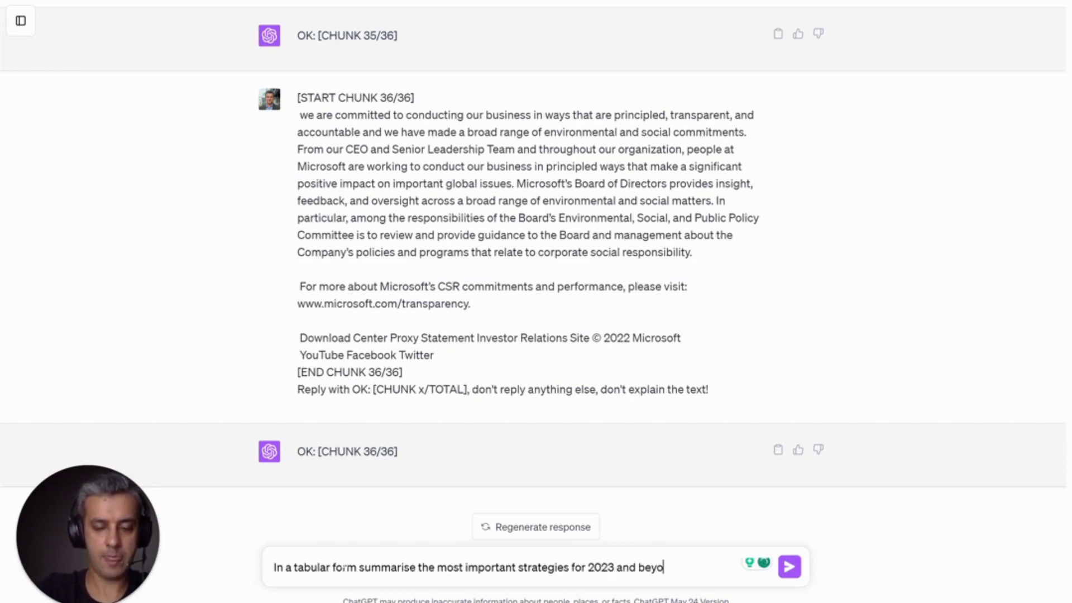
text(nd by)
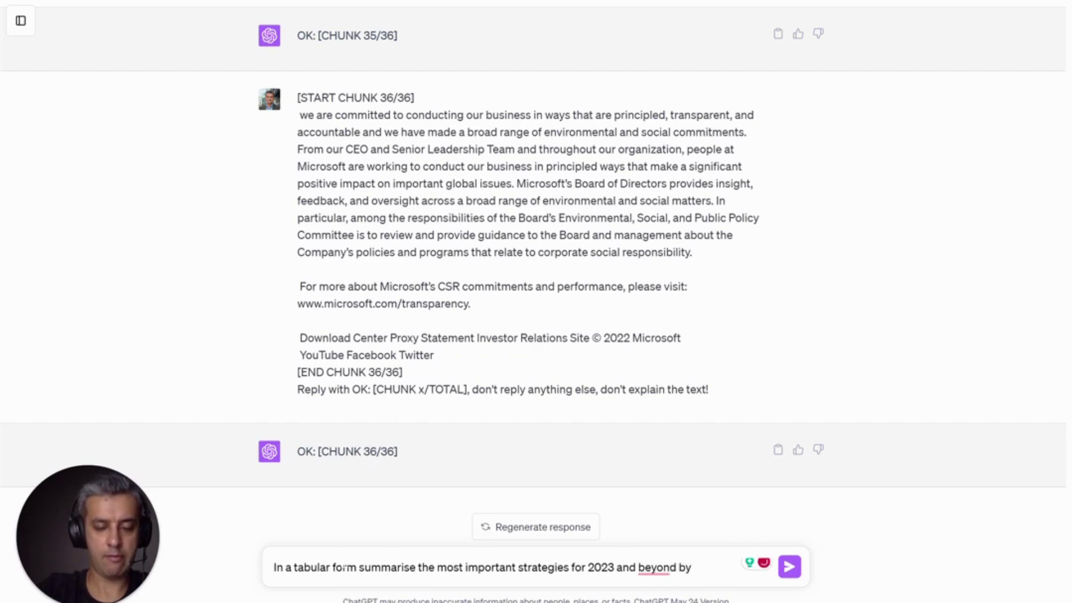
text( micros)
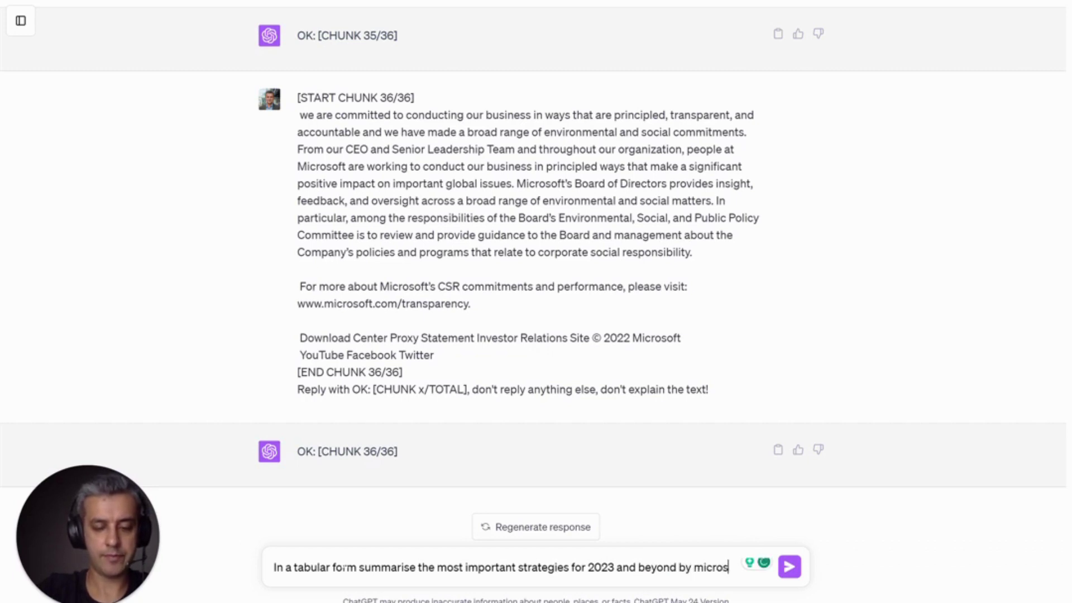
text(oft.)
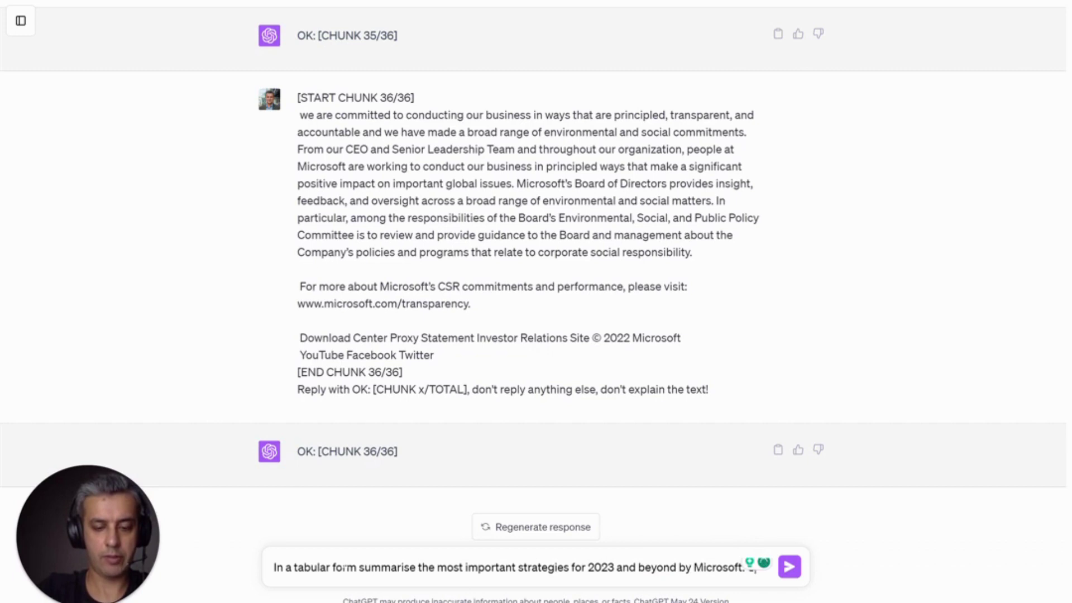
- Add "Order them in most to least important strategy" to the prompt and send it
text( Order the)
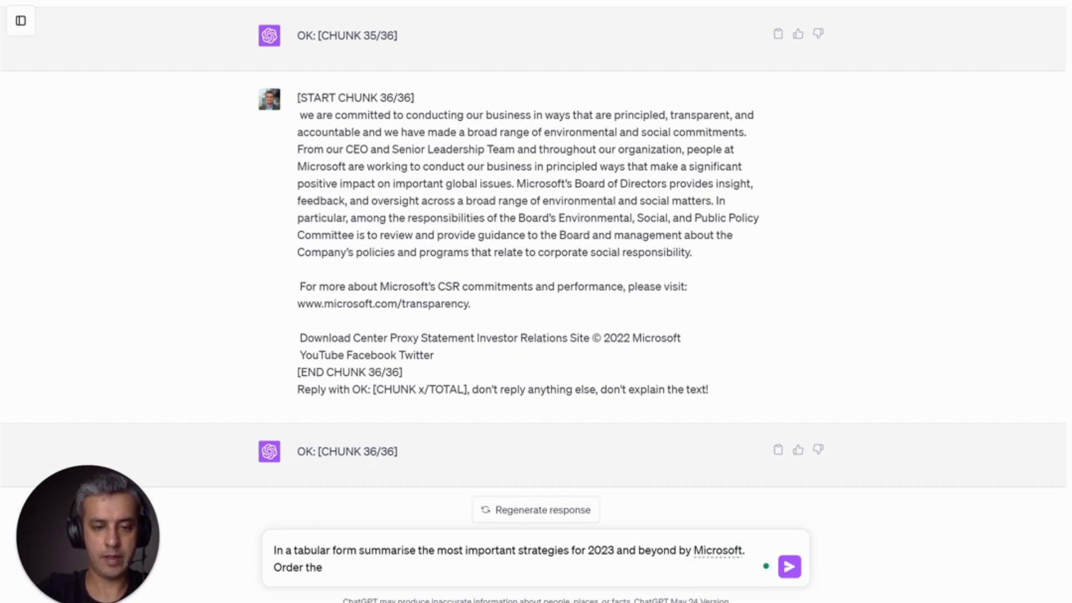
text(m in most t)
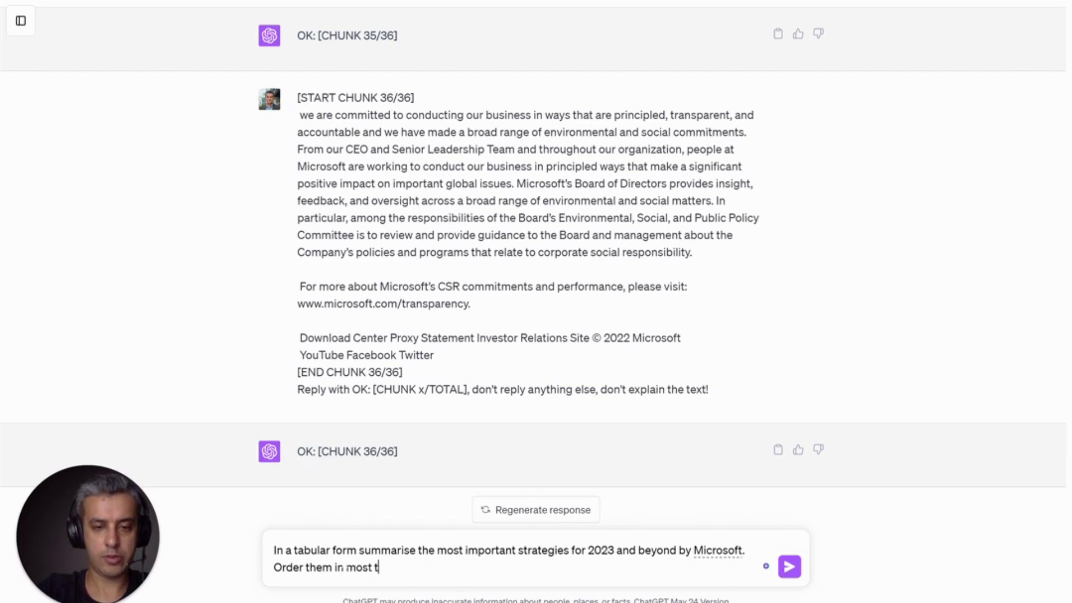
text(o least )
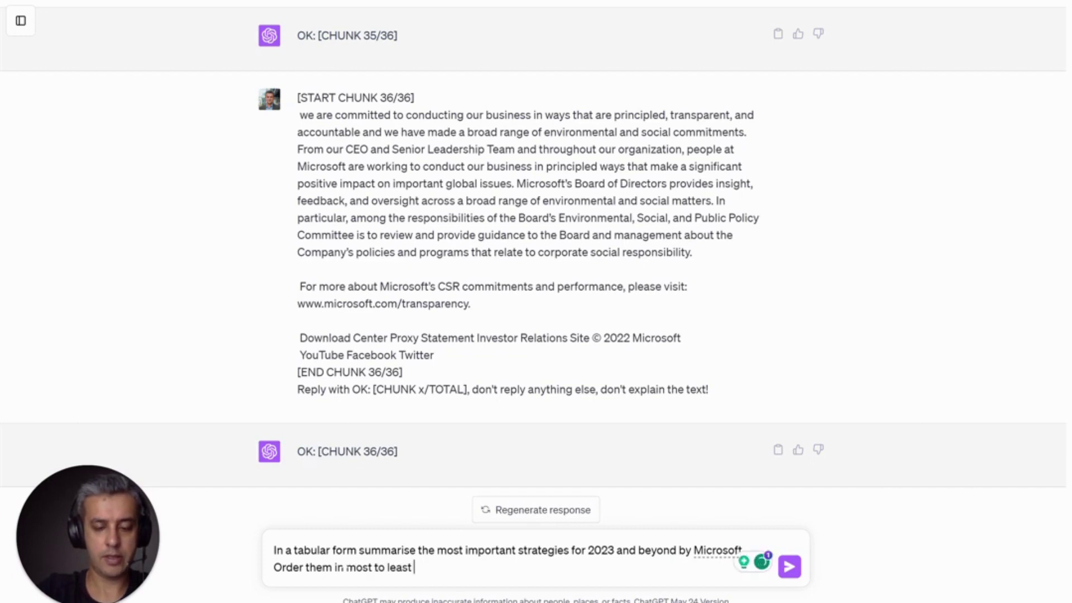
text(important sr)
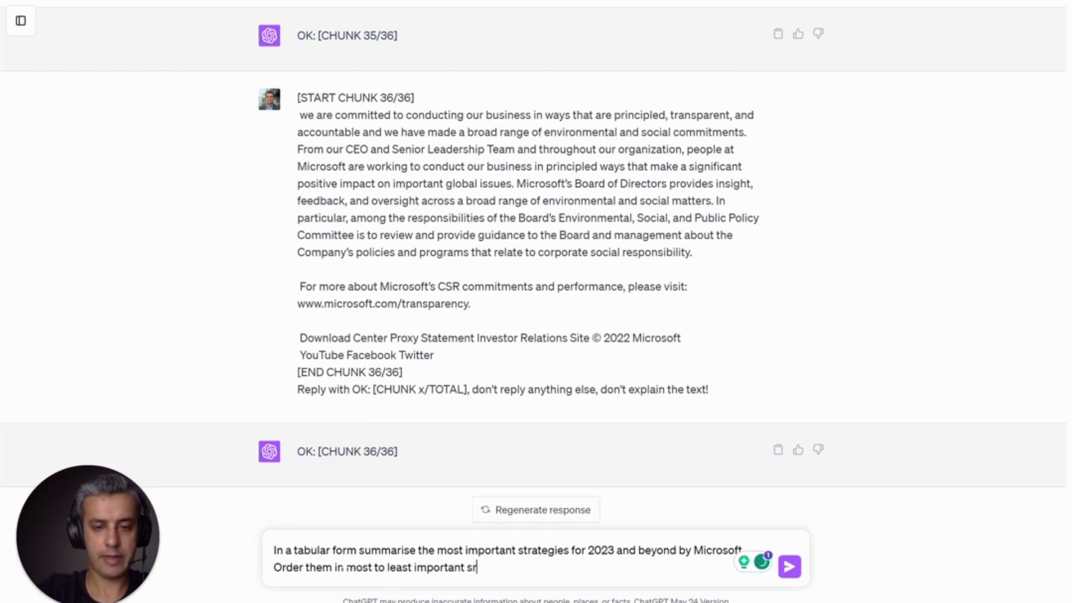
key(BackSpace)
text(trategy)
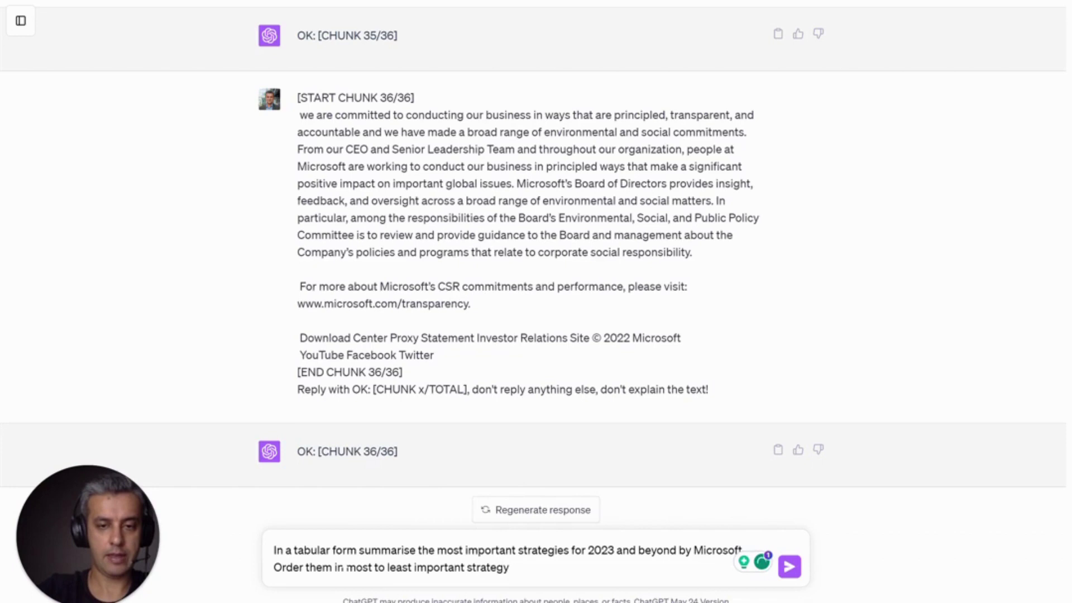
key(Return)
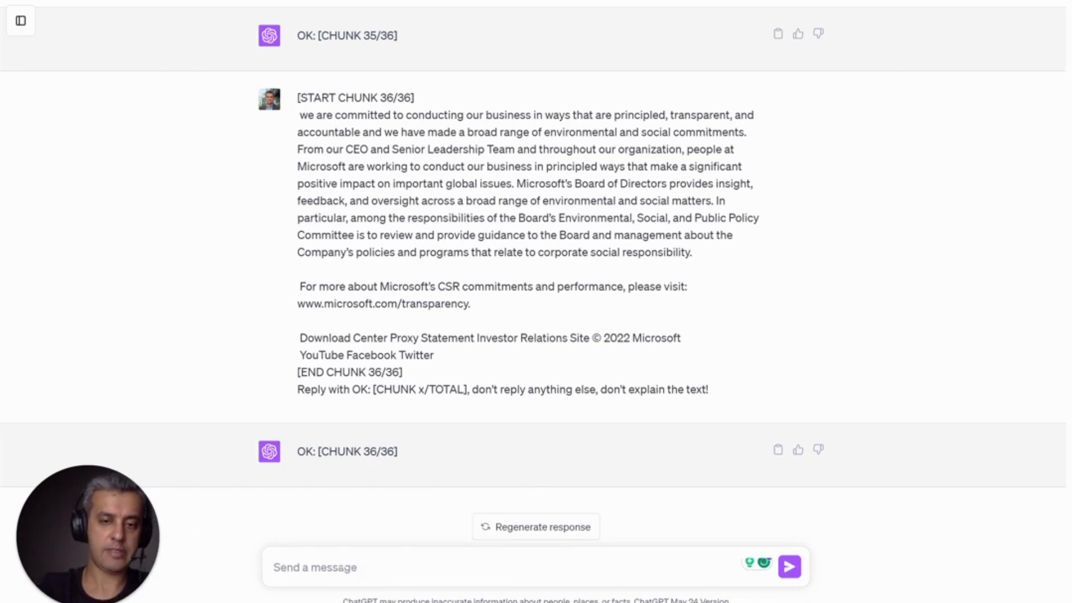
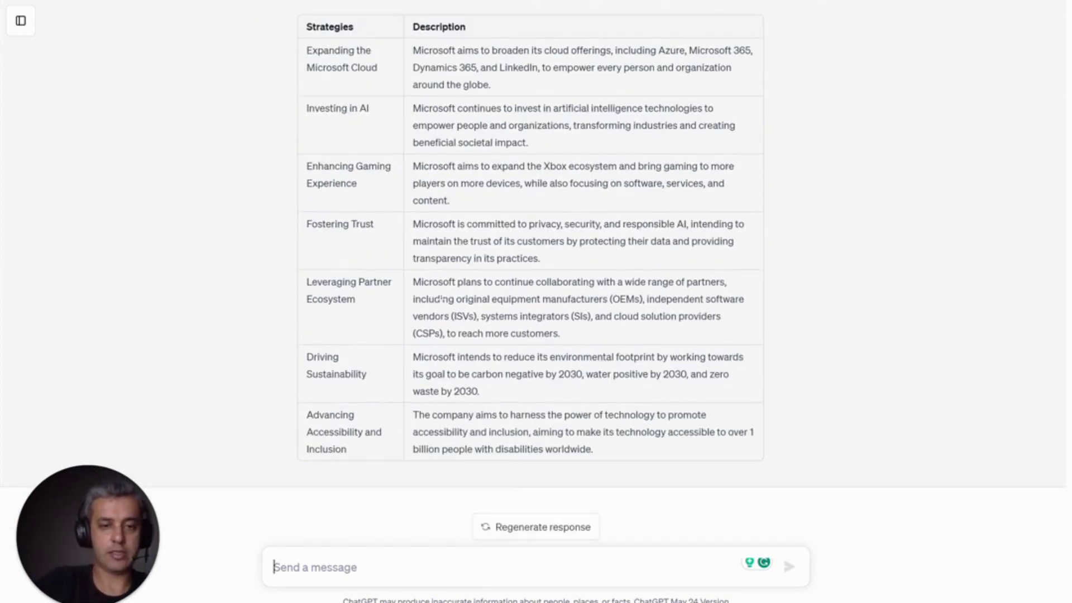
- Reopen the sent strategy prompt for editing and append ". Add a column to" at its end
scroll(442, 299, up, 5)
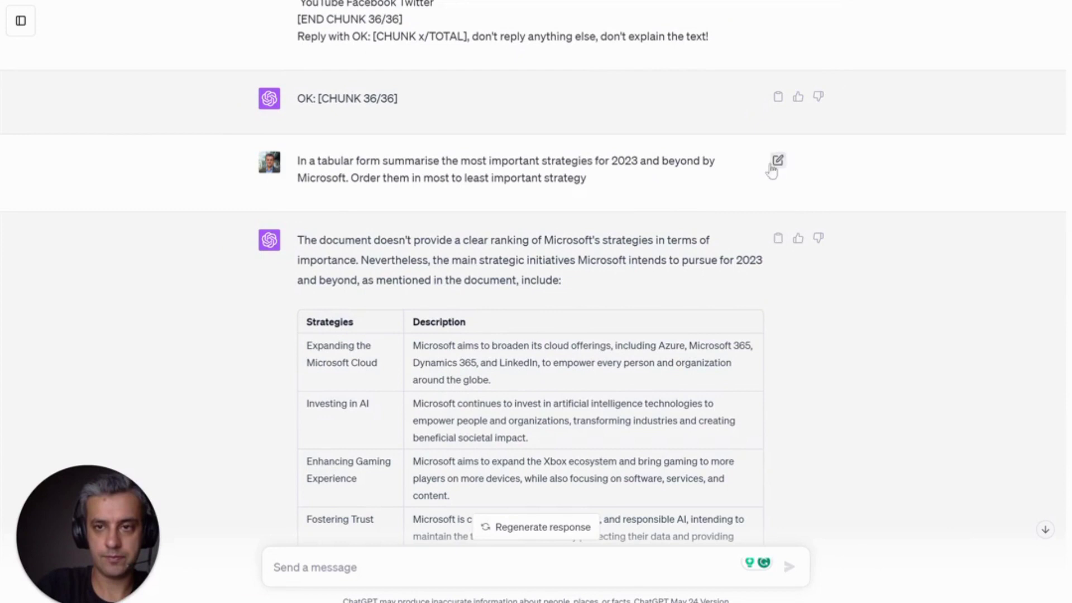
click(778, 161)
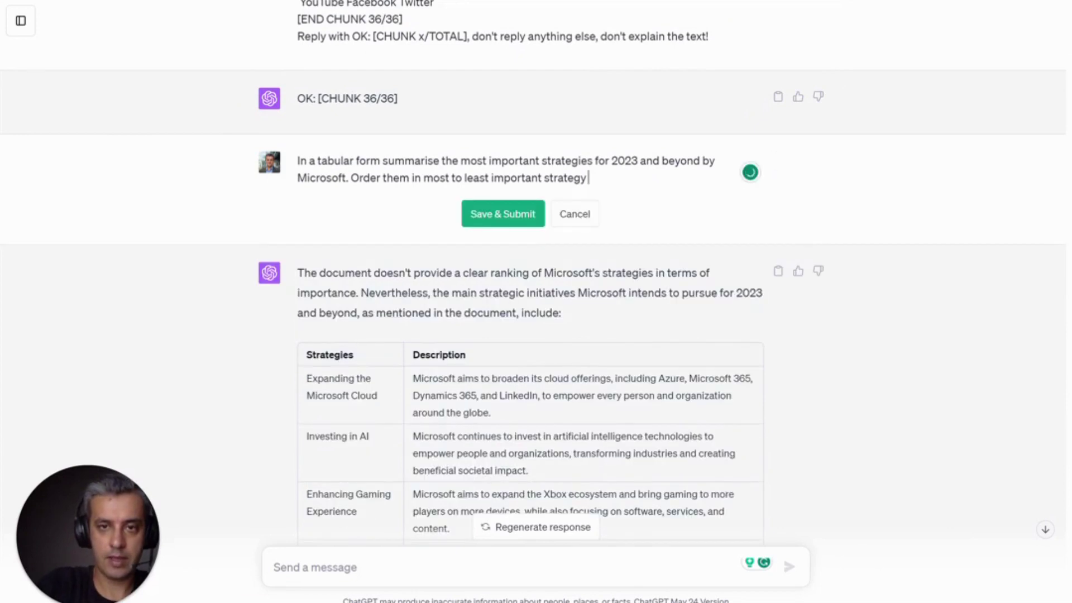
text(. Add a column to )
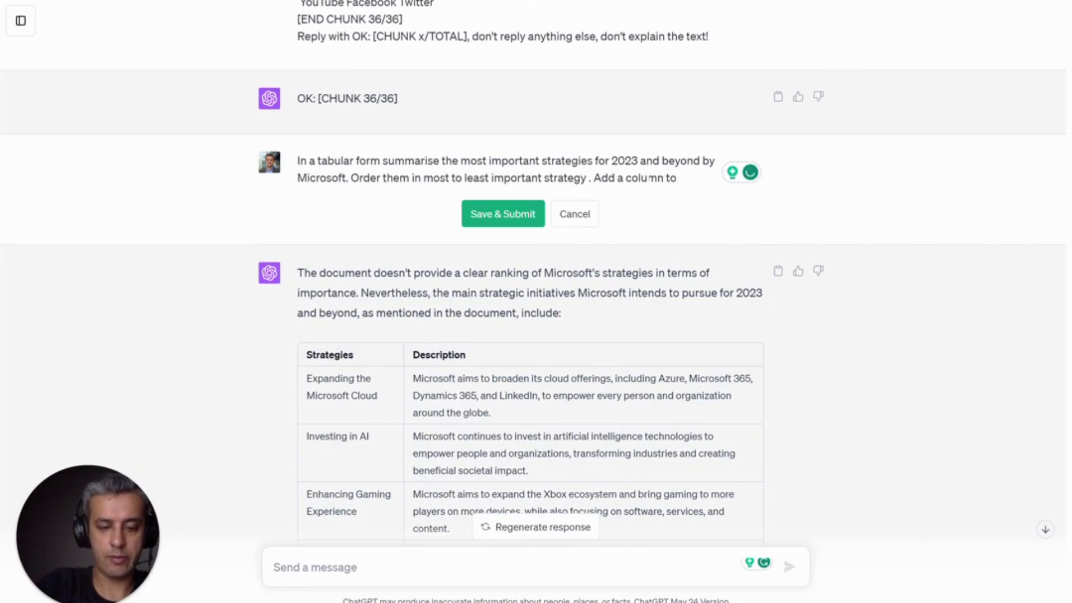
text(rank the)
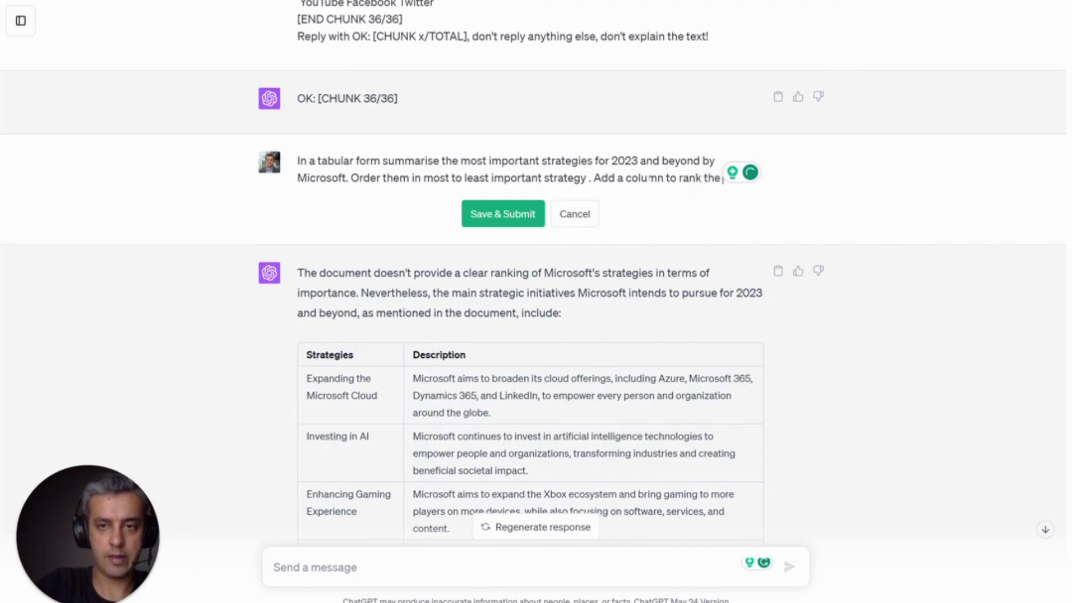
key(BackSpace)
key(BackSpace)
key(BackSpace)
key(BackSpace)
key(BackSpace)
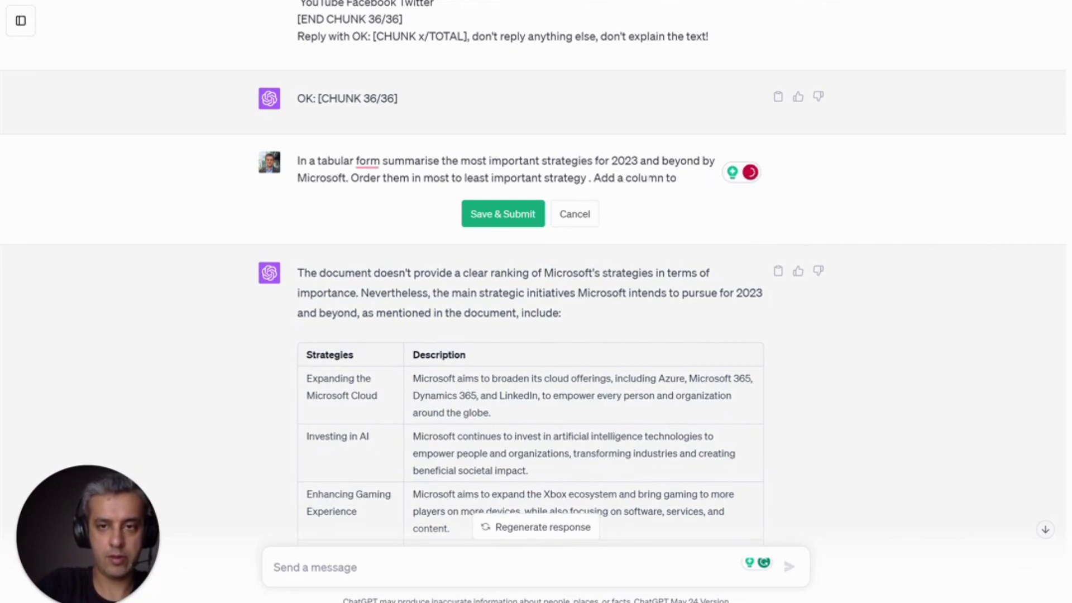
- Complete the added sentence with "include a percentage of how important the strategy is" and resubmit the edited prompt
text(include a)
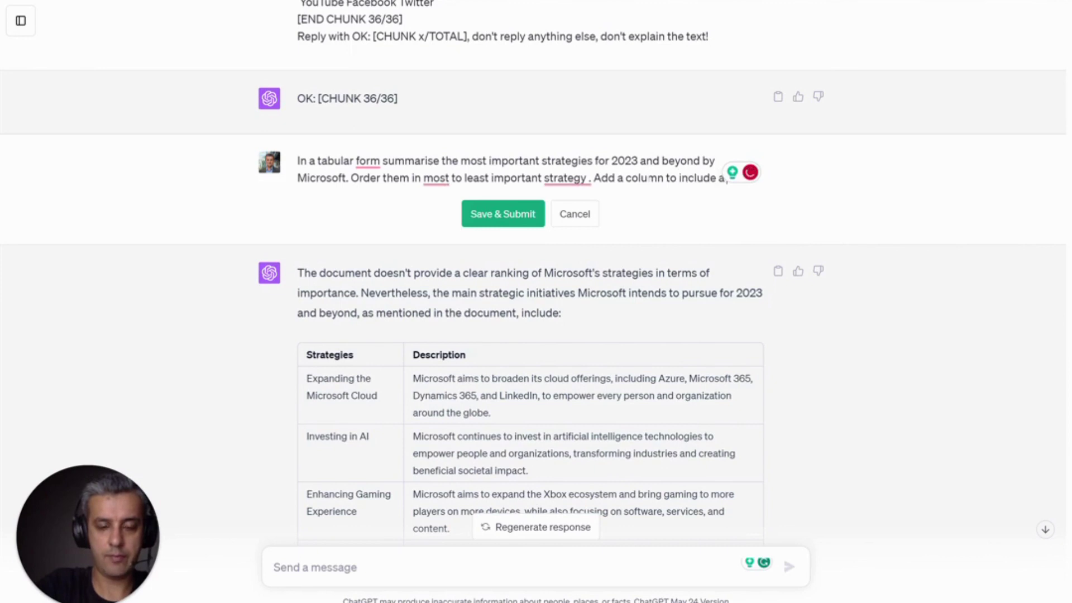
text( percentage of)
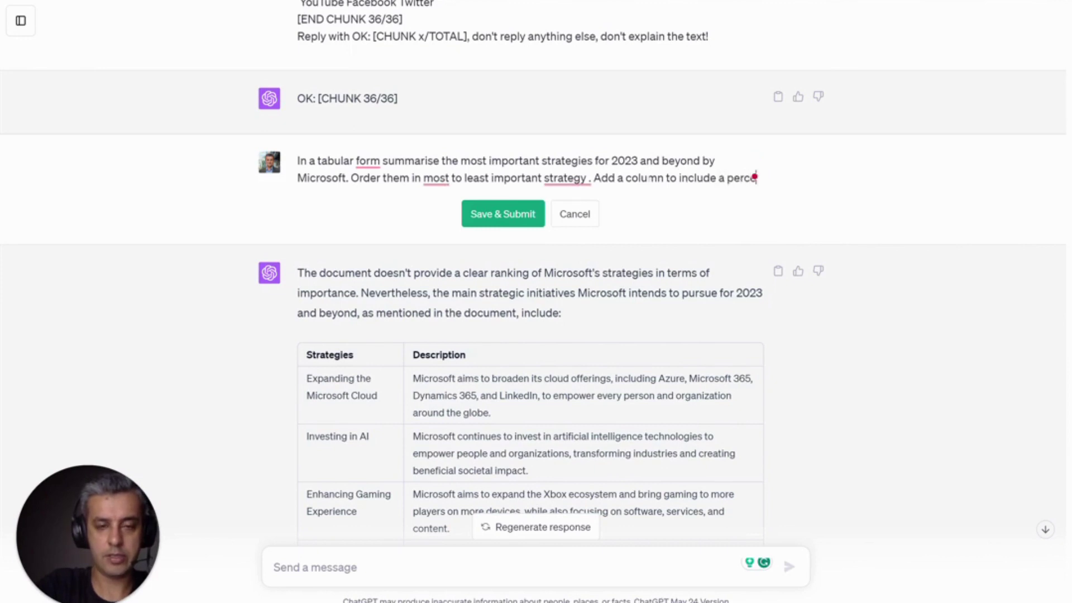
text( h)
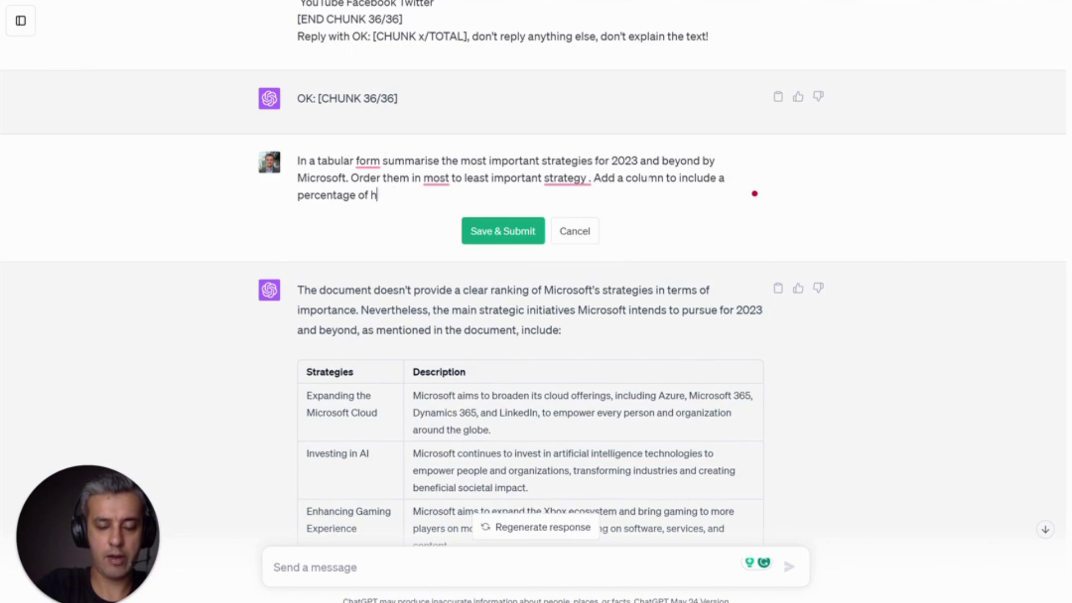
text(ow important the )
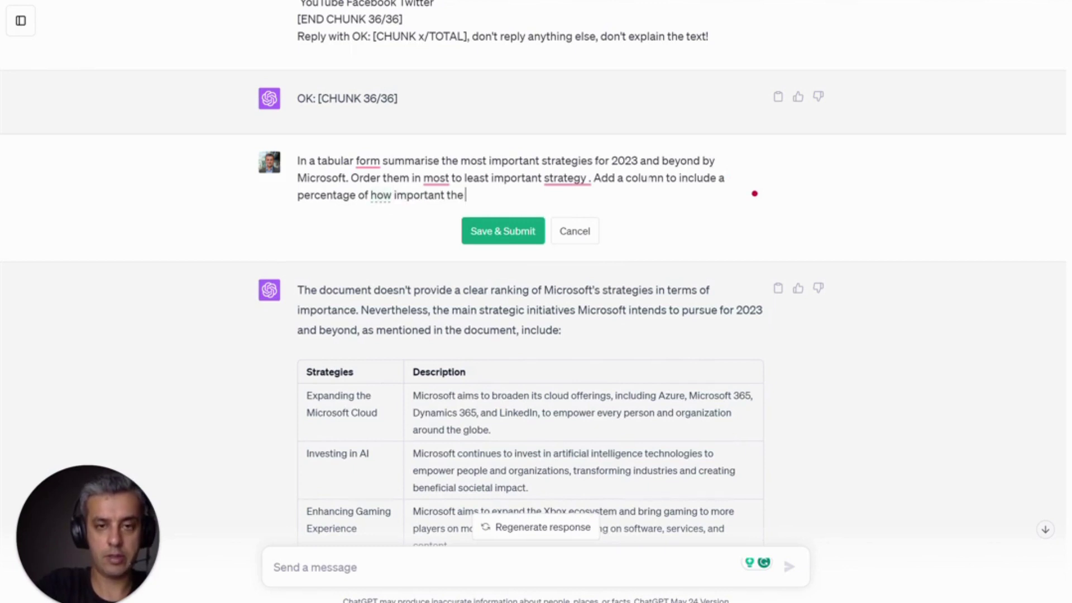
text(stra)
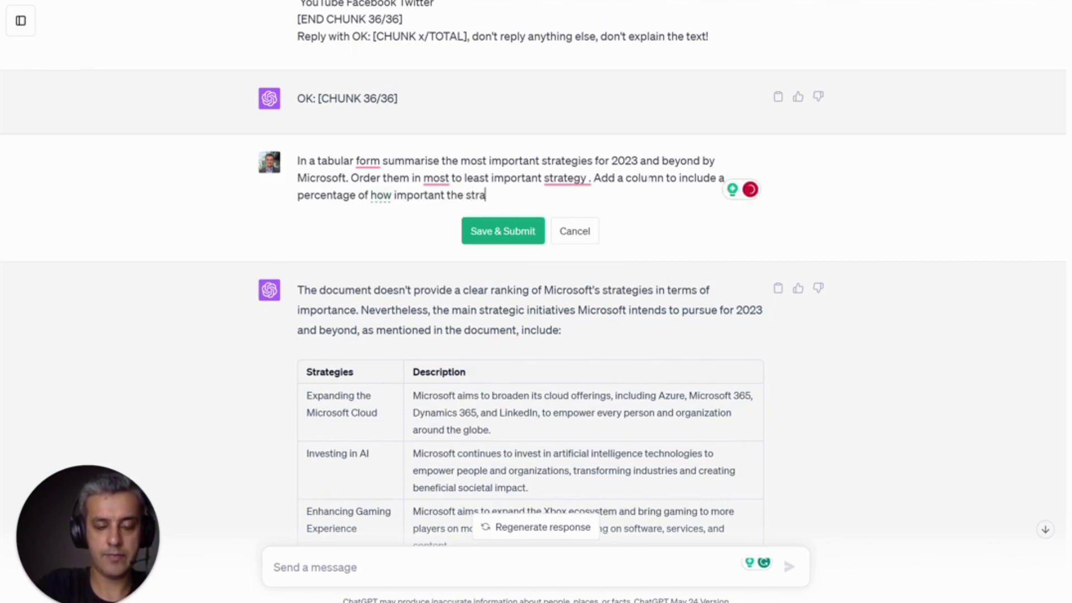
text(tegy us)
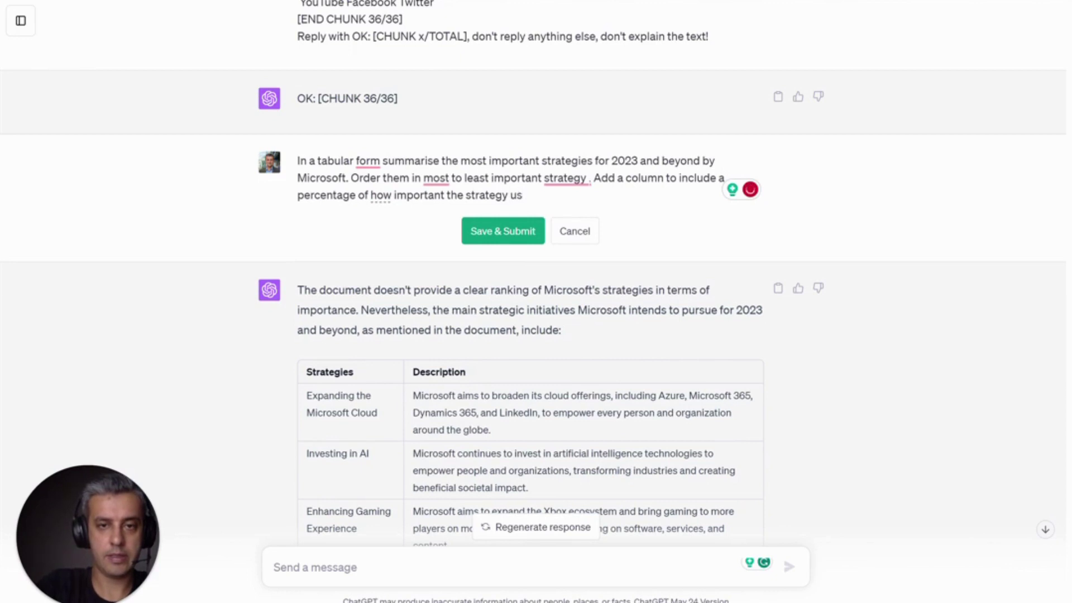
key(BackSpace)
key(BackSpace)
text(is)
click(510, 236)
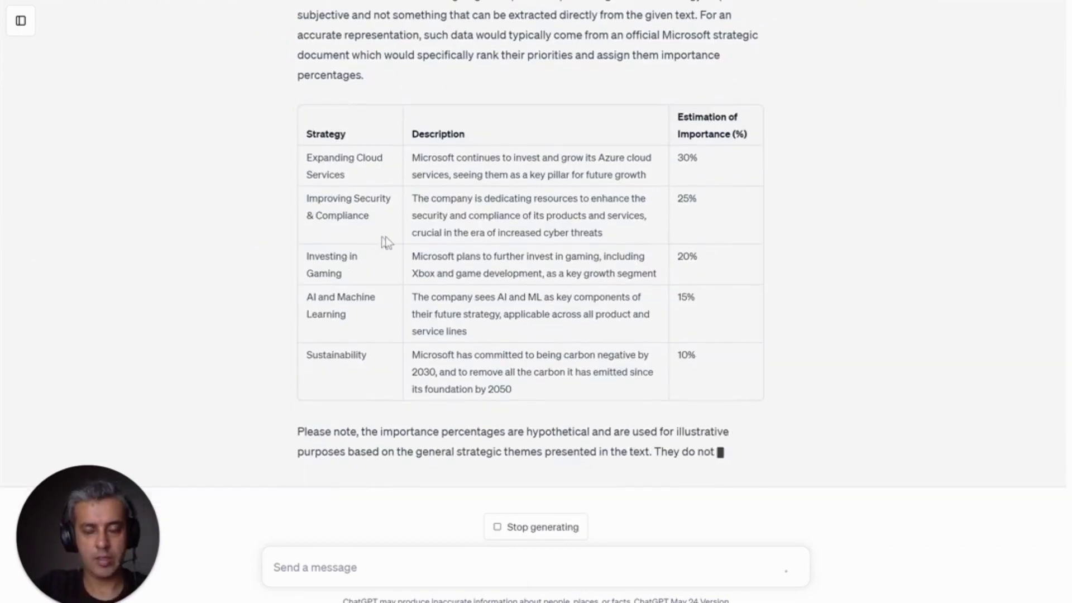
- Review the generated strategy table with its importance percentages and the prompt wording about the 2022 focus
scroll(392, 239, up, 2)
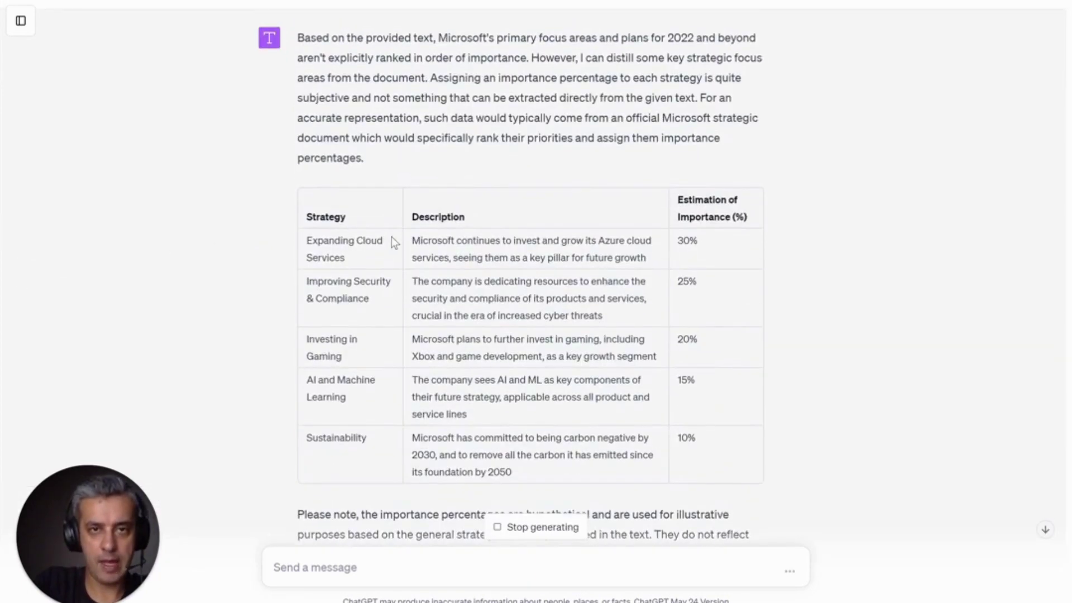
scroll(390, 236, up, 3)
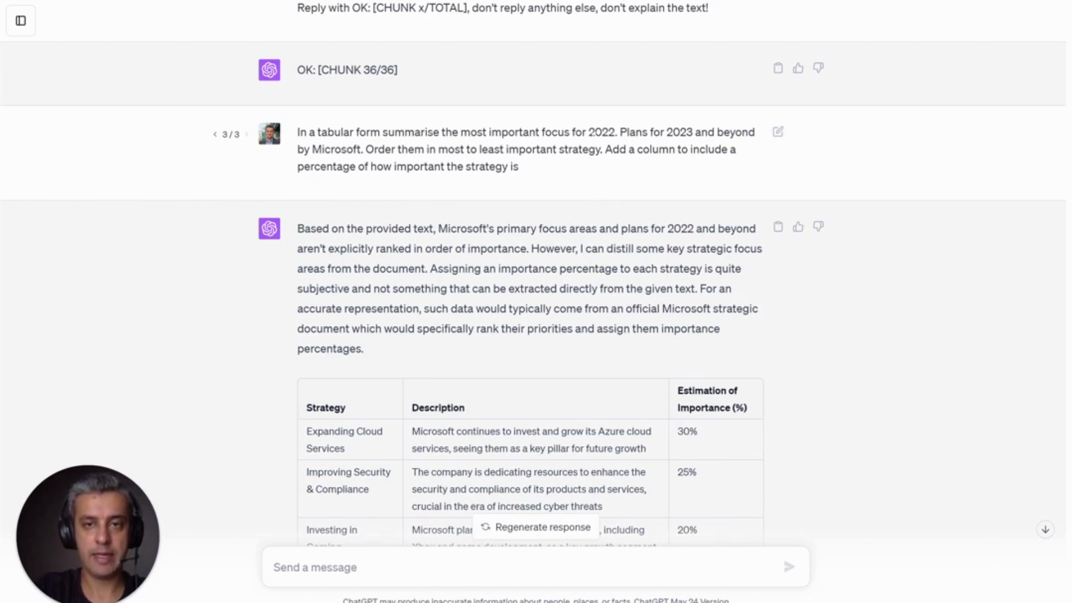
drag(595, 132, 602, 133)
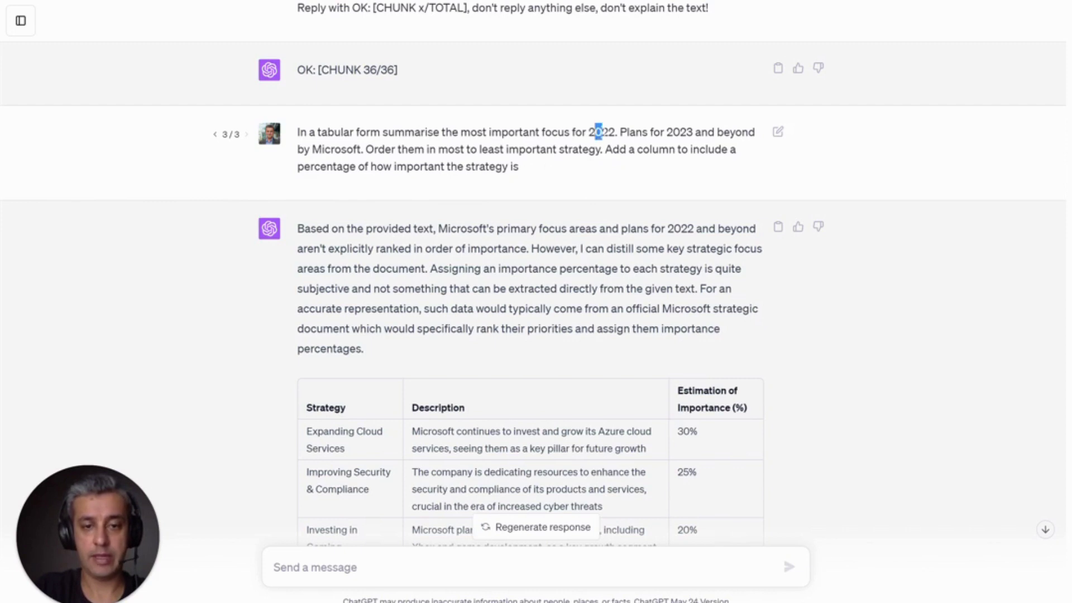
click(598, 133)
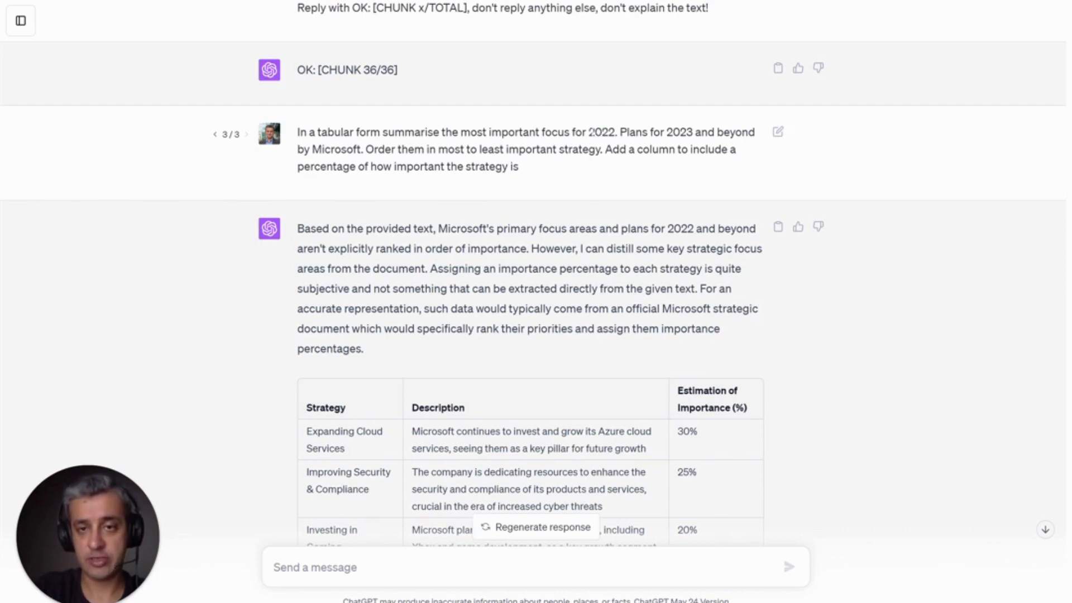
- Examine the strategy table's rows and percentages, focusing on the AI and Machine Learning entry
drag(589, 133, 595, 132)
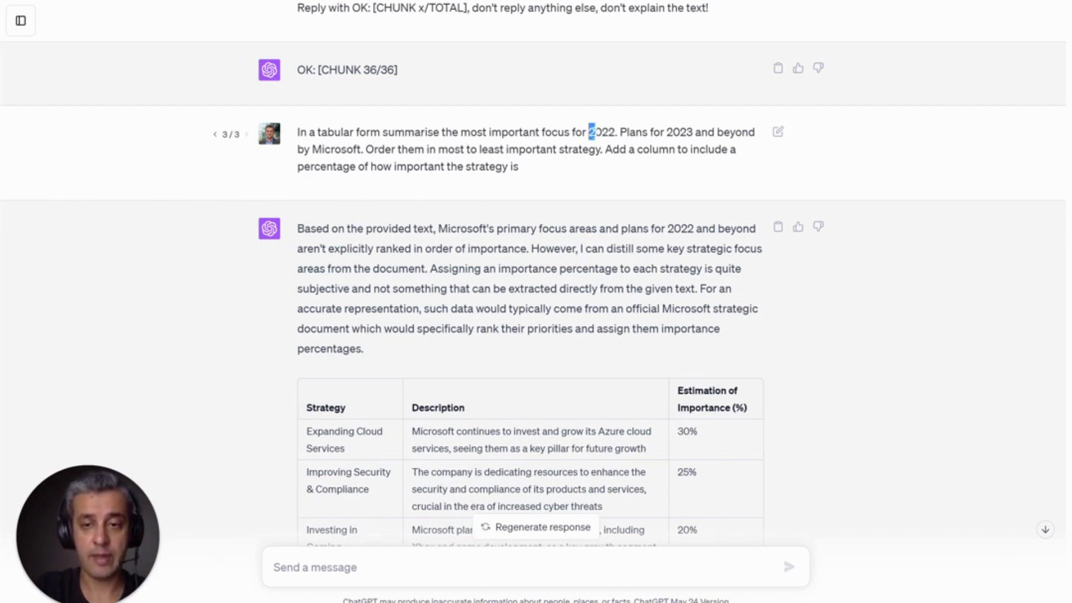
scroll(676, 302, down, 4)
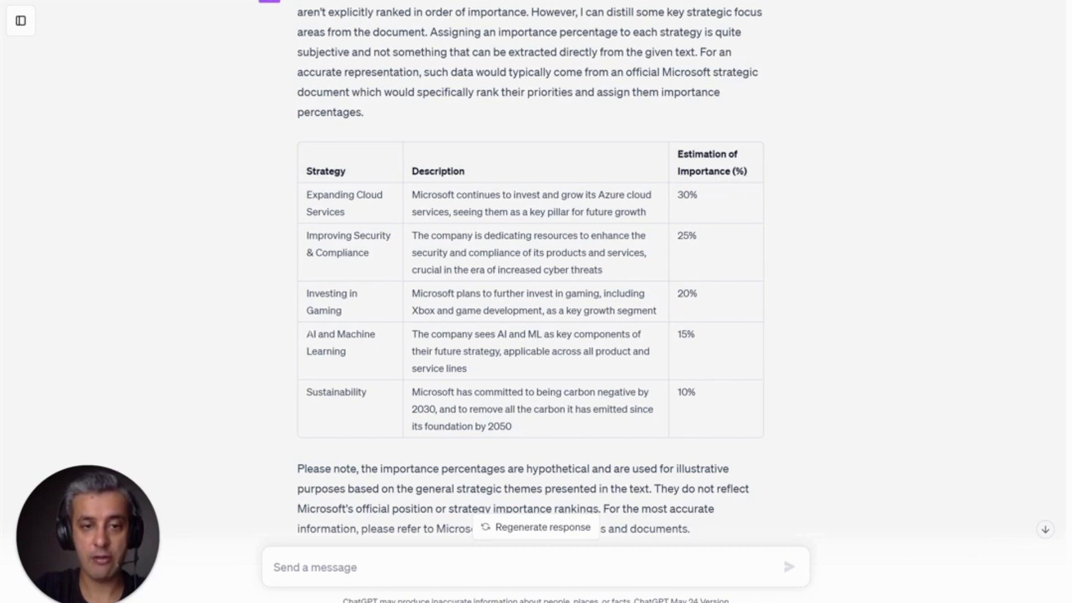
drag(306, 335, 645, 359)
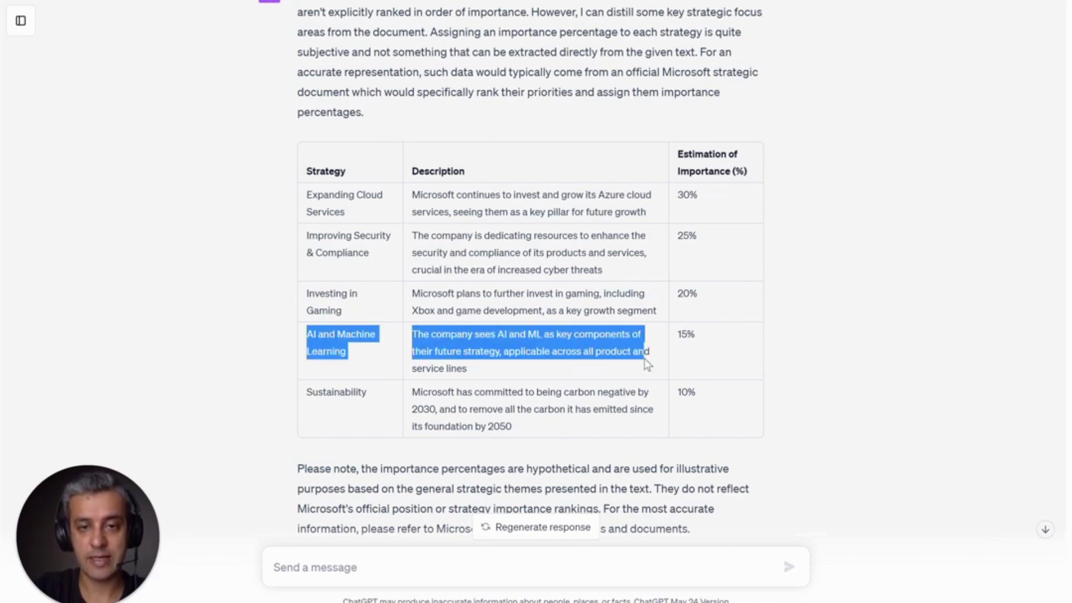
click(645, 358)
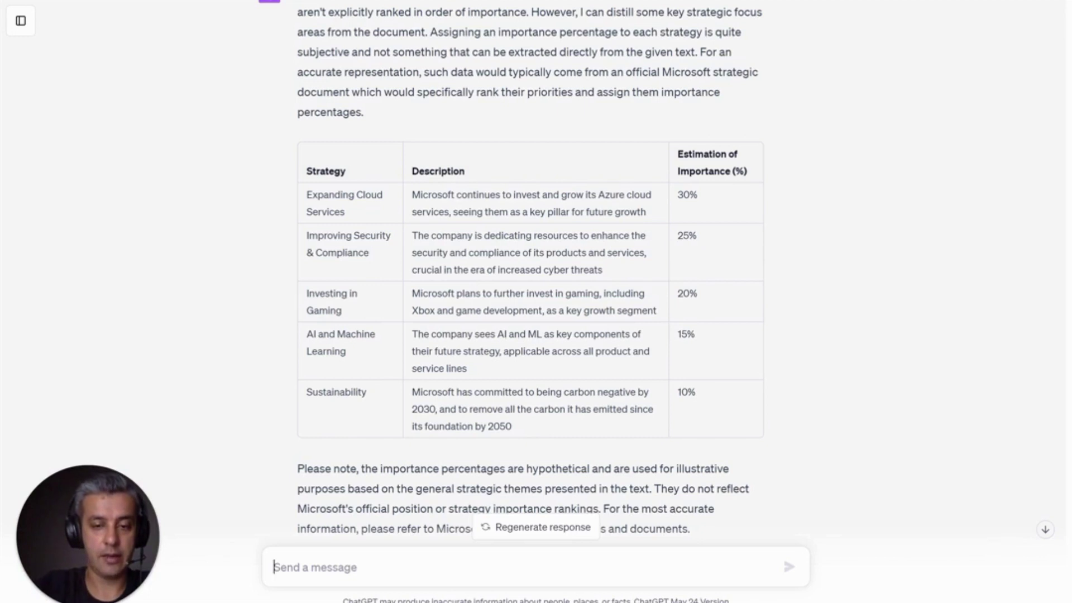
- Begin a new message asking "what's the work Microsfot is doing in sustainability"
text(what's the )
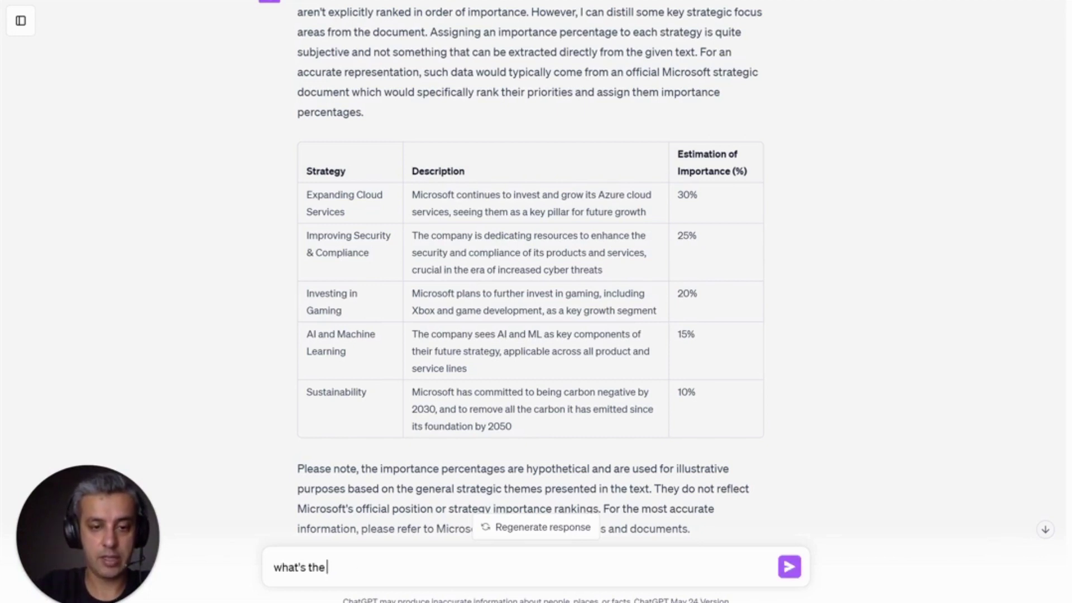
text(work )
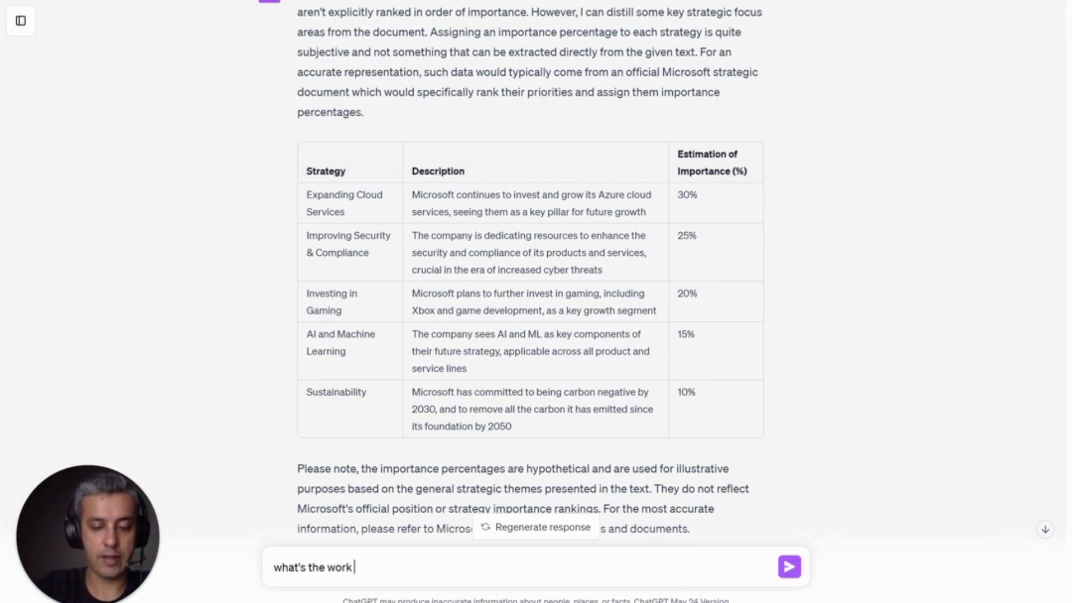
text(Micro)
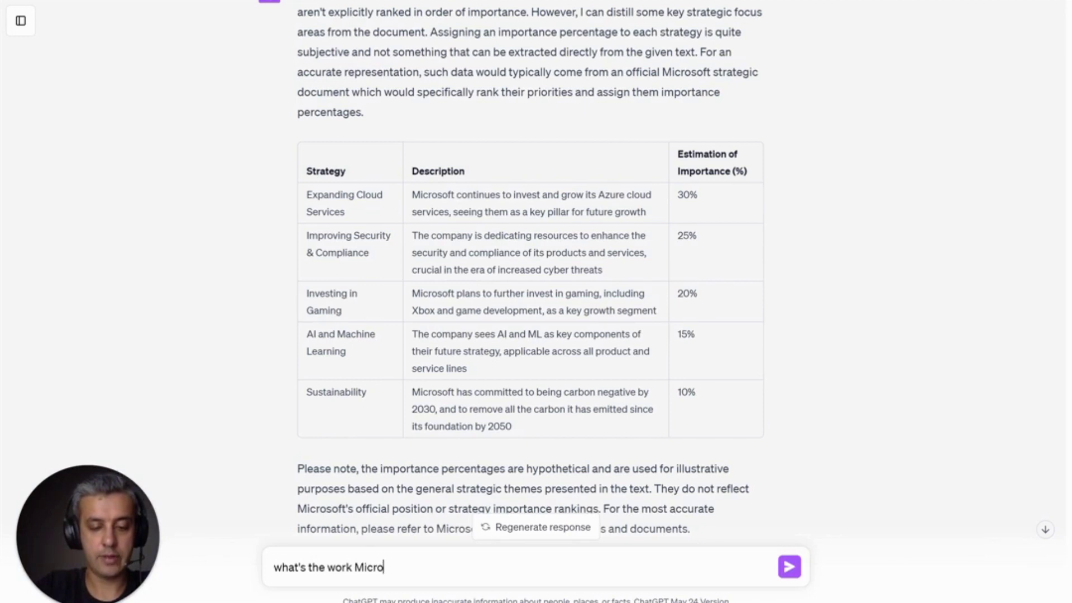
text(sfot is doing in sus)
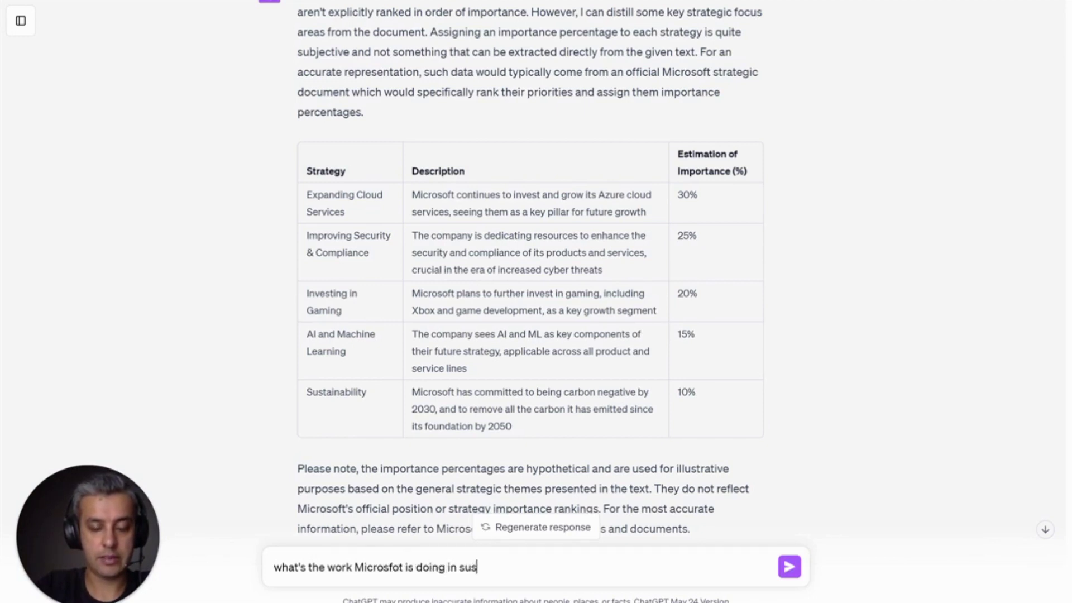
text(tainability)
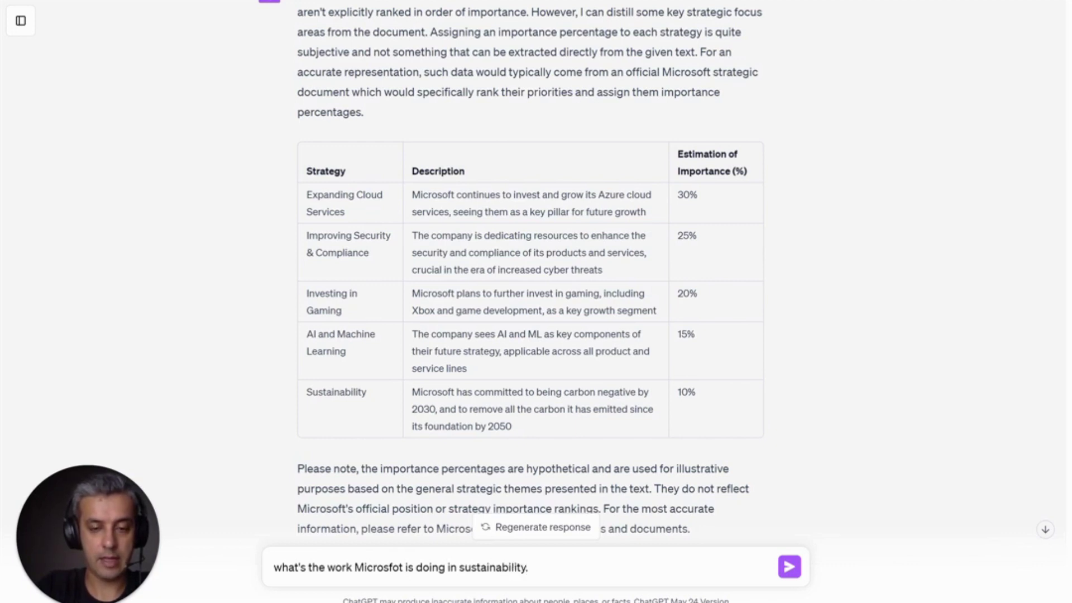
- Add ". Any information around it in the report should be presented in a tabular format" to the question and send it
text(. Any )
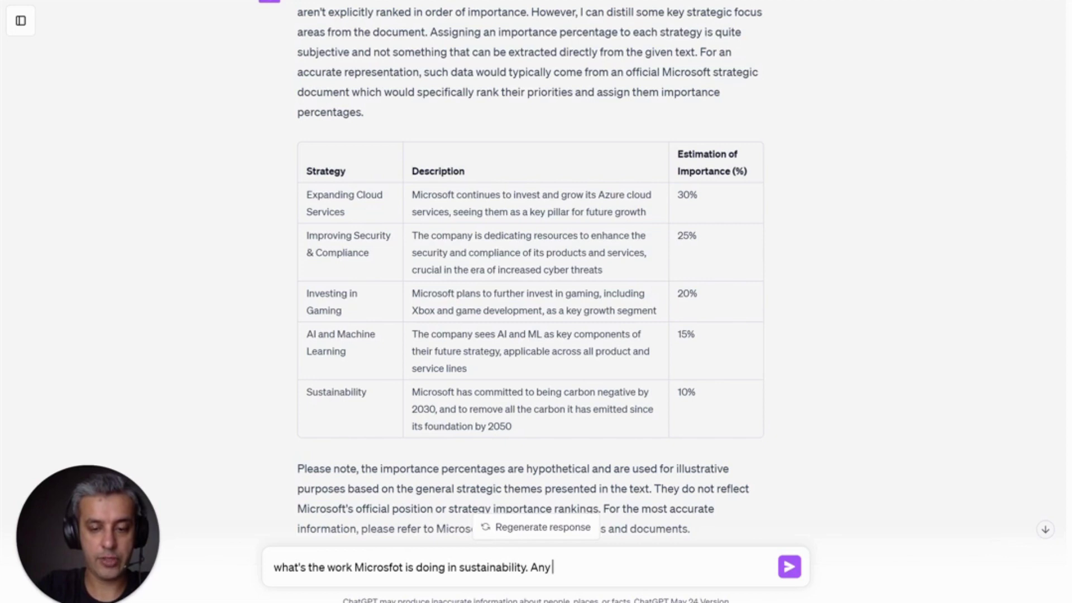
text(inofmrtion)
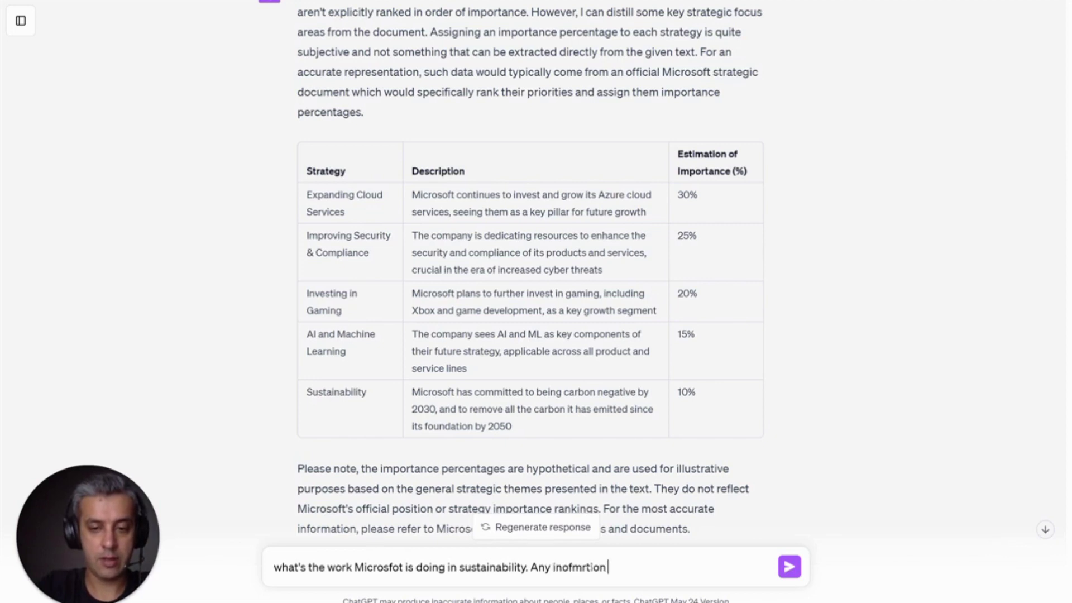
key(BackSpace)
key(BackSpace)
key(BackSpace)
key(BackSpace)
key(BackSpace)
key(BackSpace)
key(BackSpace)
key(BackSpace)
text(f)
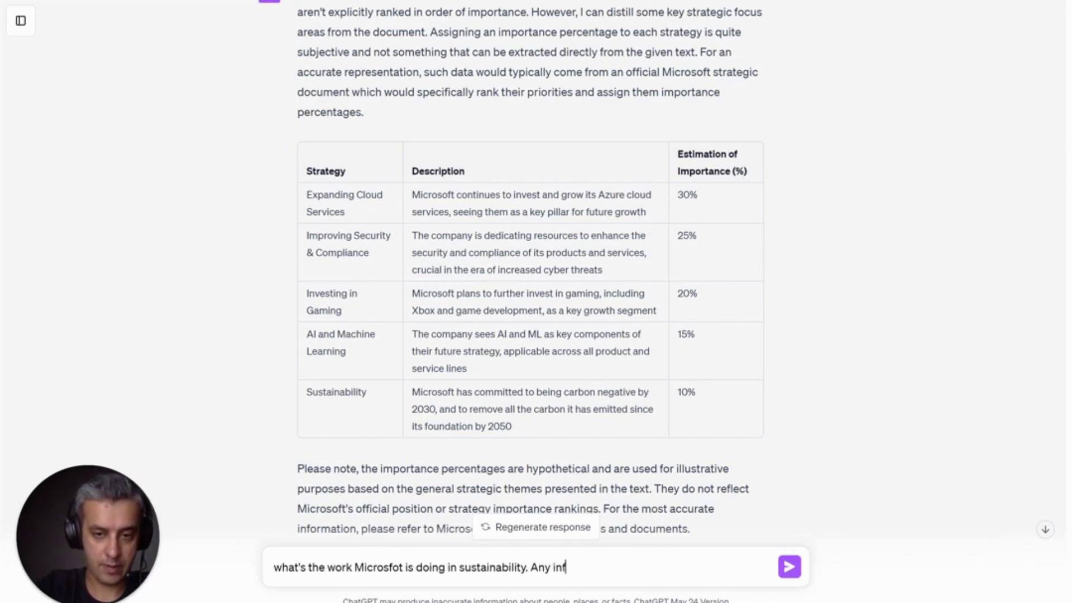
text(ormation a)
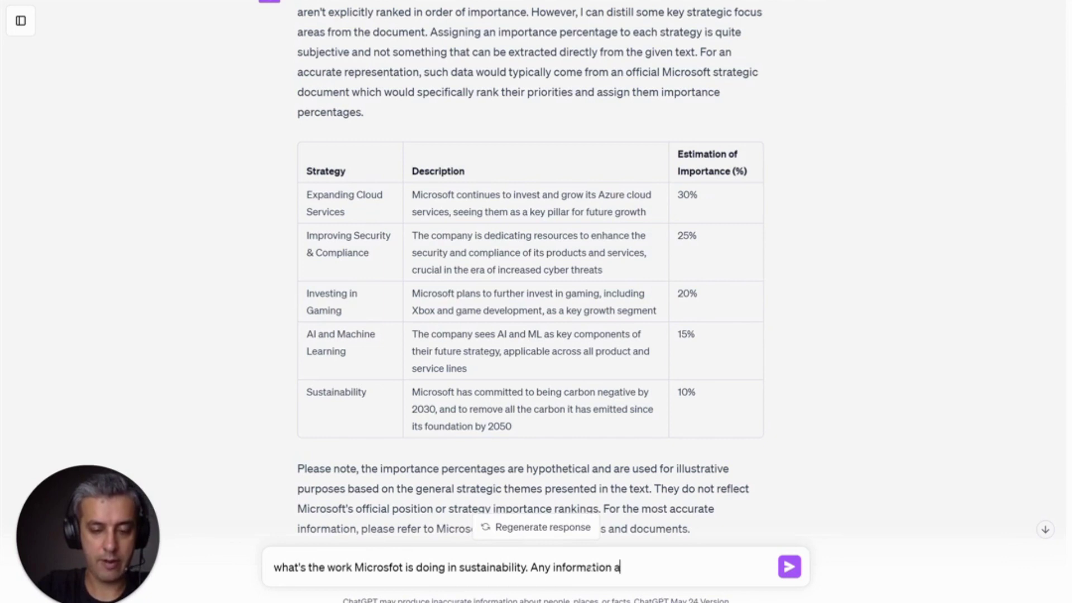
text(round it in t)
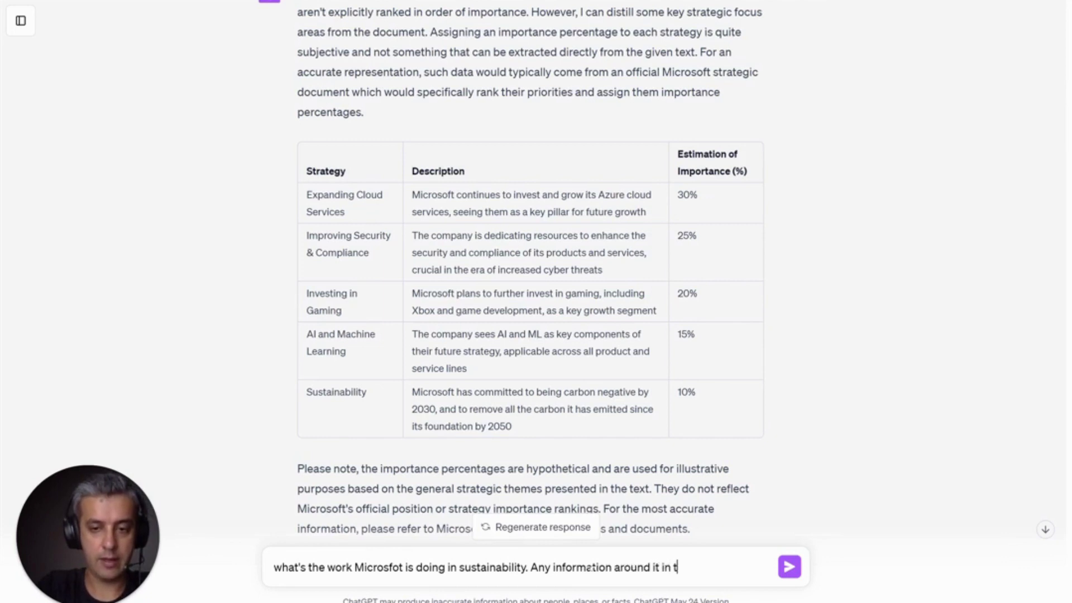
text(he report sh)
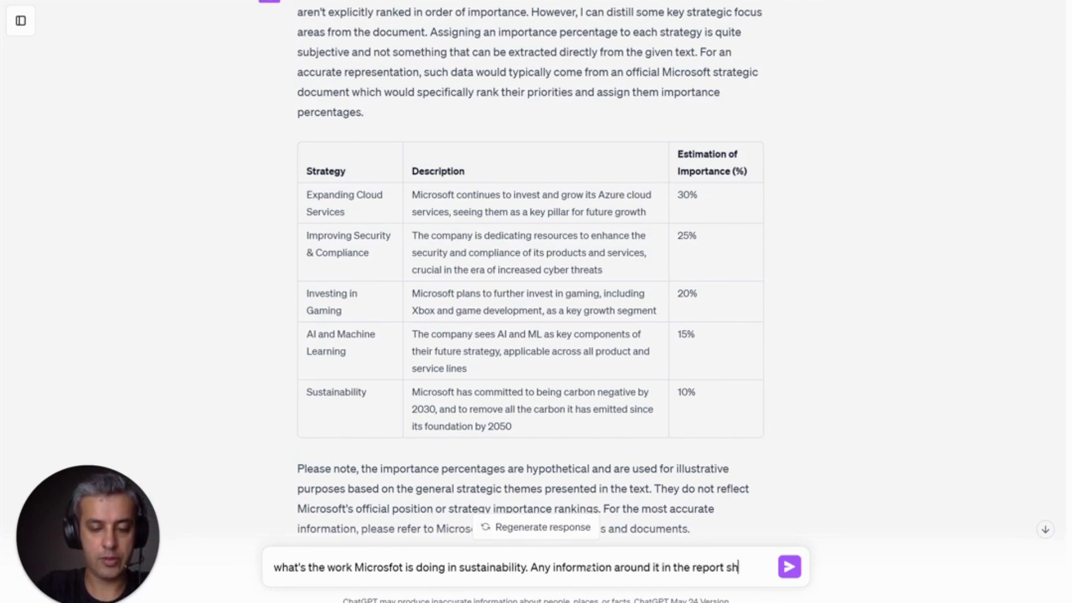
text(ould be prese)
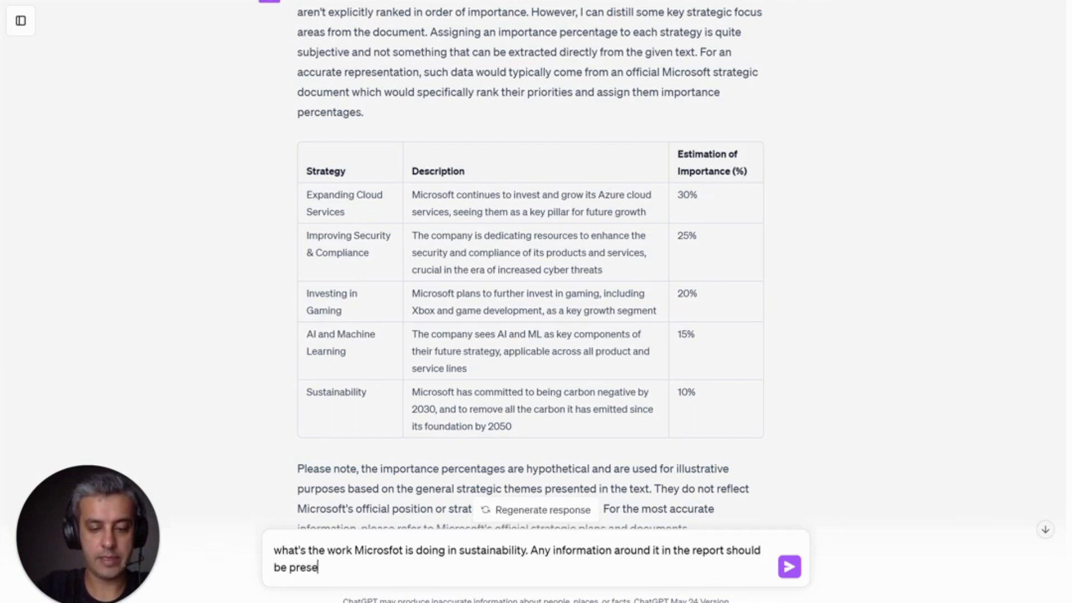
text(nted in a)
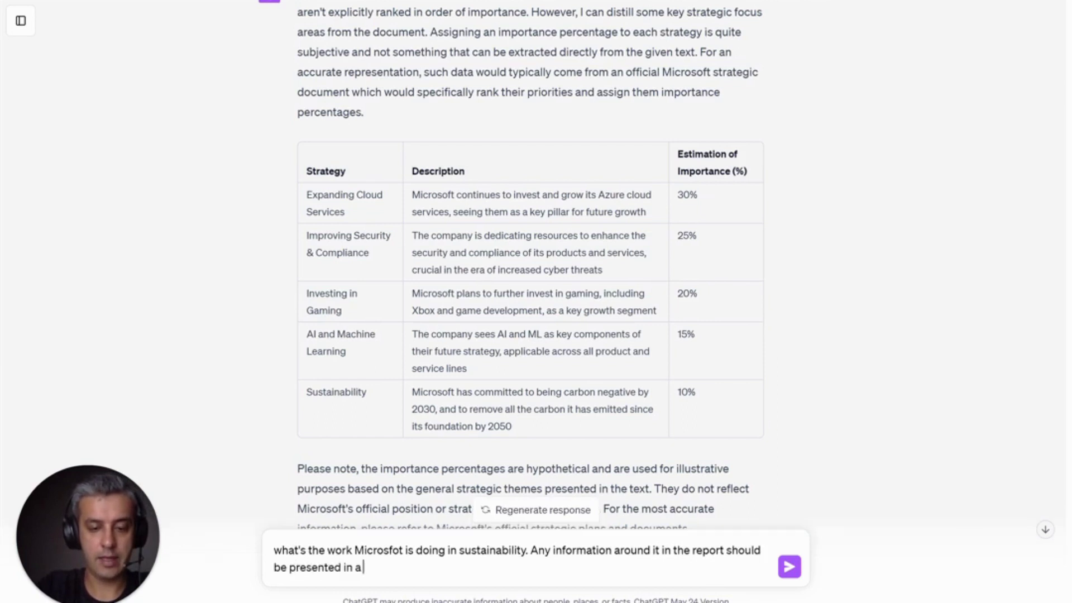
text( tabular format)
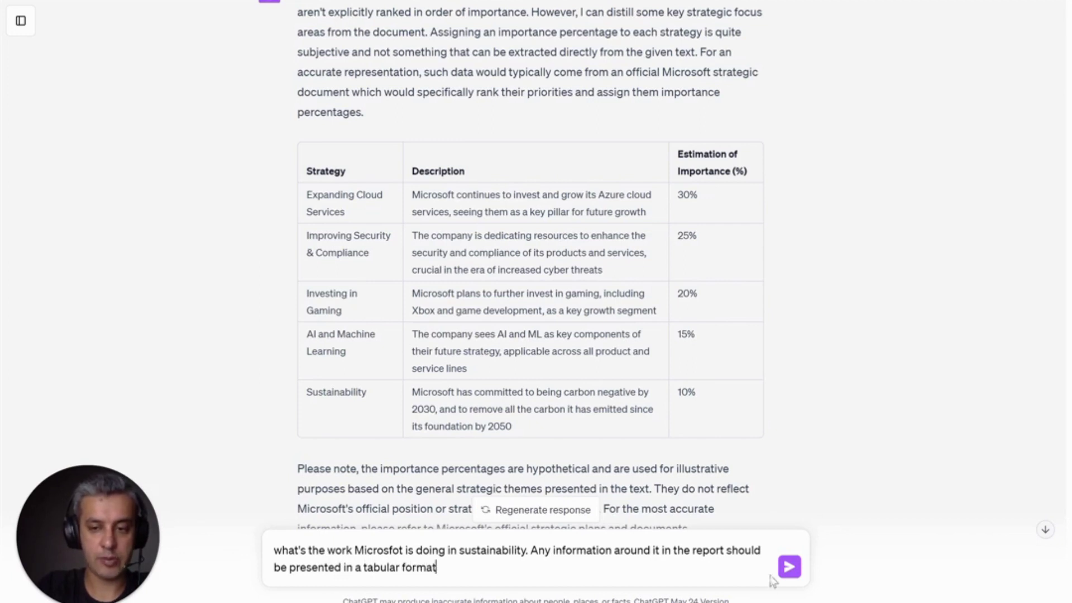
click(787, 569)
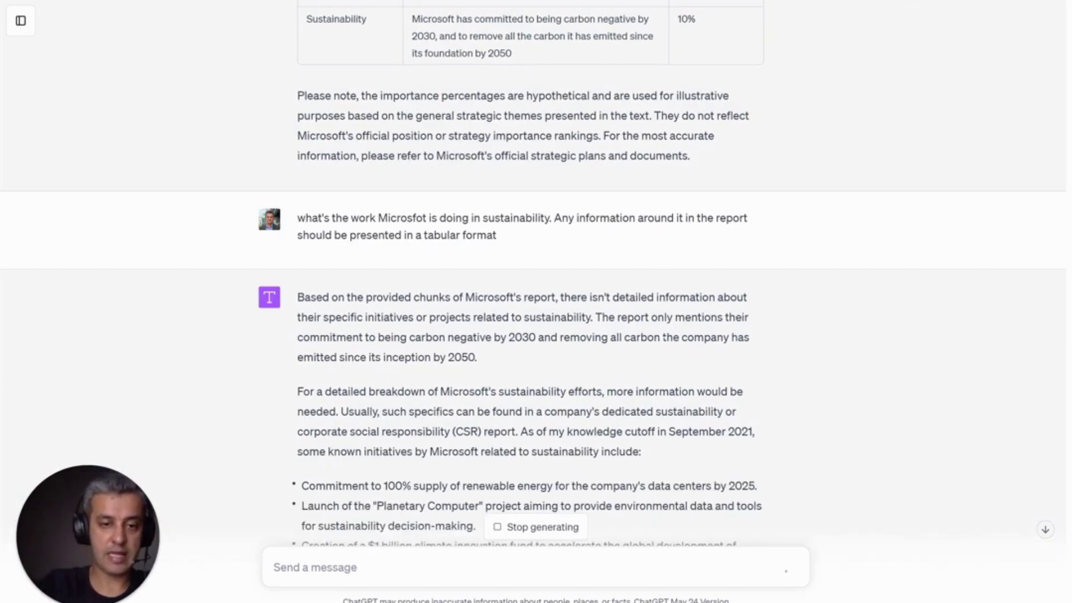
- Review the sustainability answer and the wording of the prompt about Microsoft's commitment to sustainability
scroll(614, 358, down, 3)
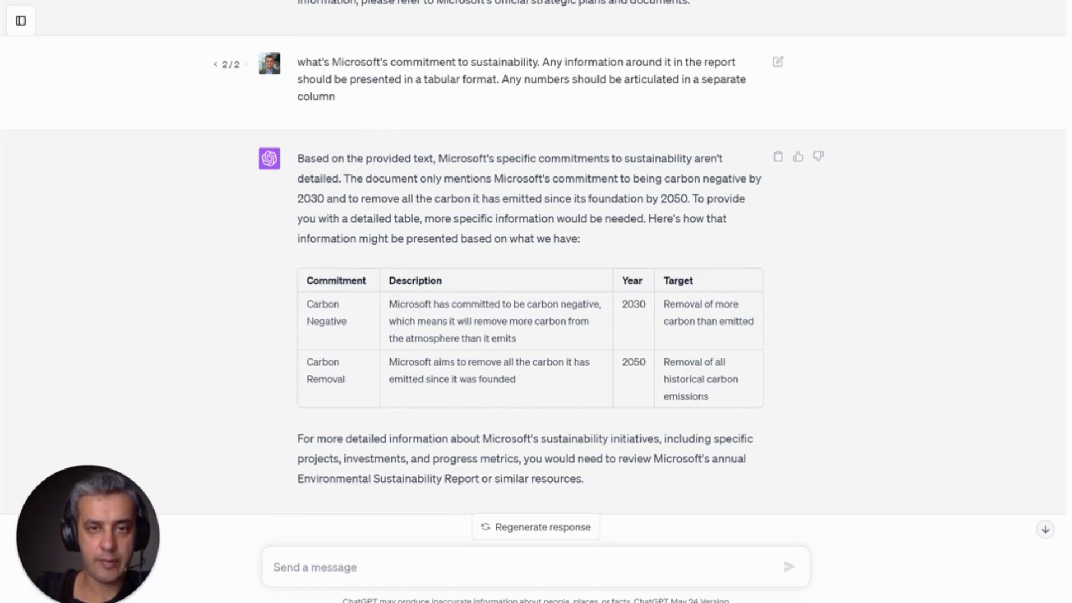
drag(341, 62, 428, 62)
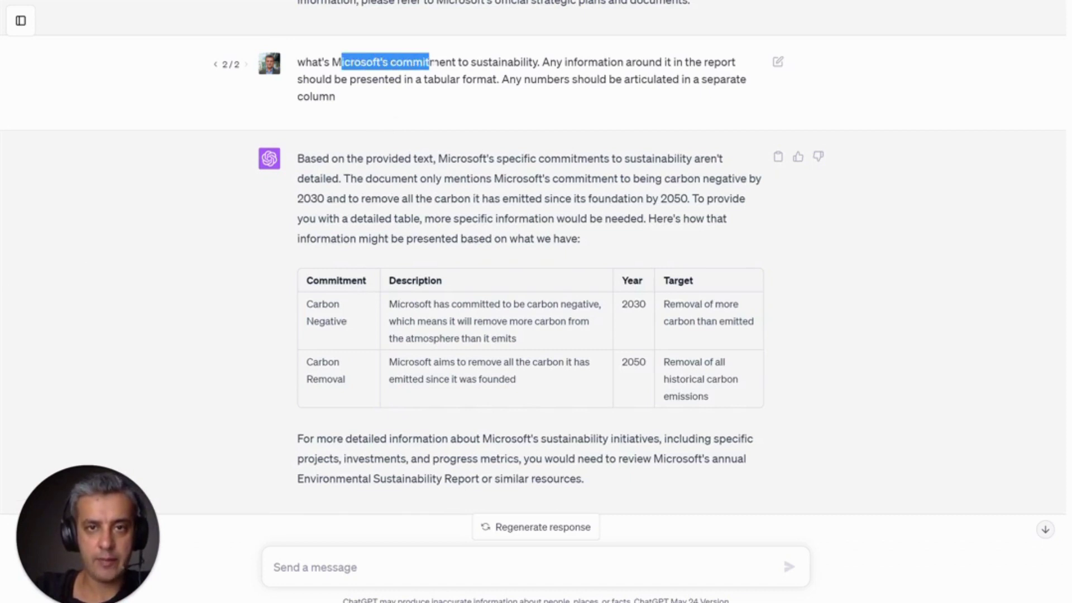
click(435, 79)
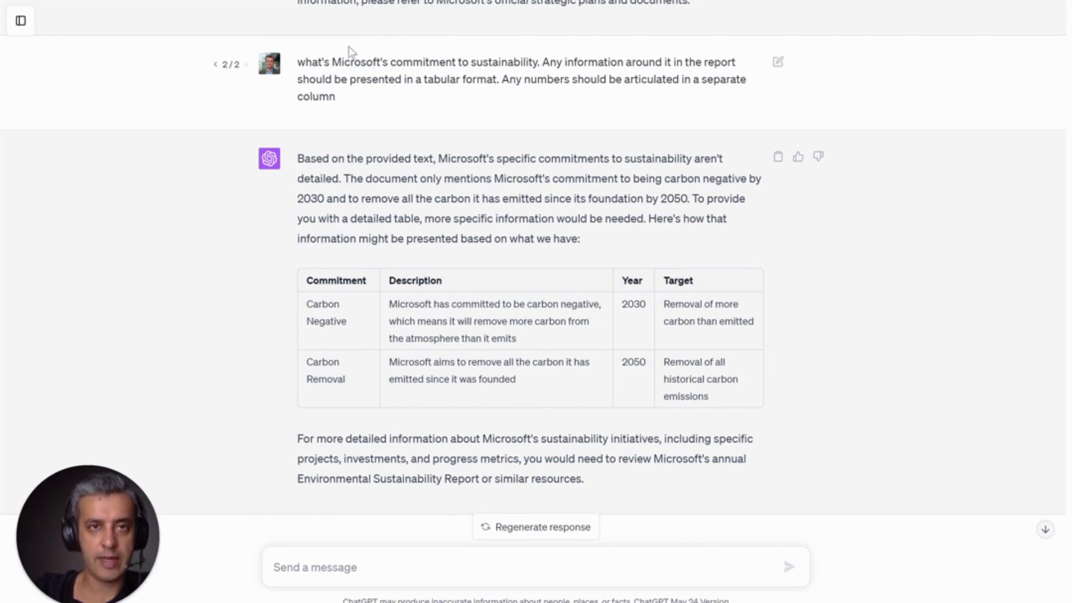
- Switch to the Microsoft Annual Report 2022 page, clear the text selection and skim the Intelligent Cloud and personal computing sections
click(366, 1)
scroll(441, 156, down, 3)
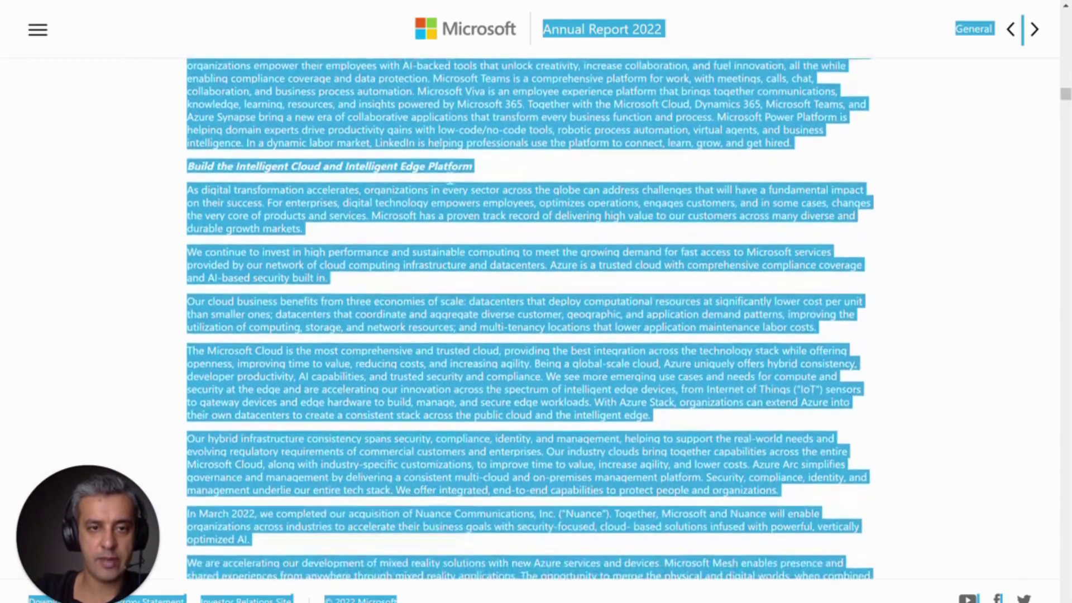
click(528, 253)
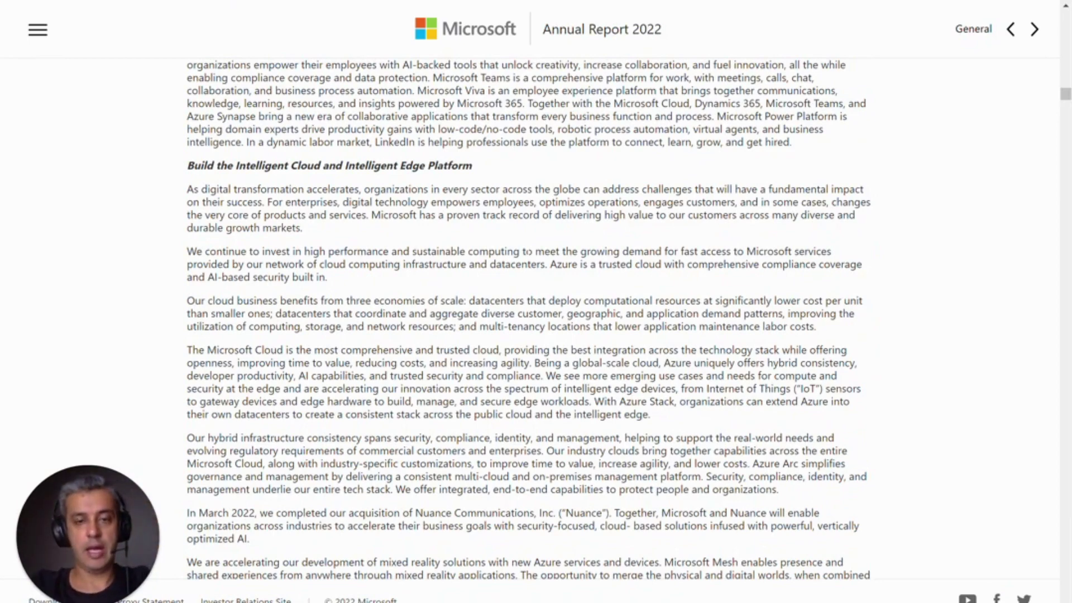
scroll(528, 252, down, 10)
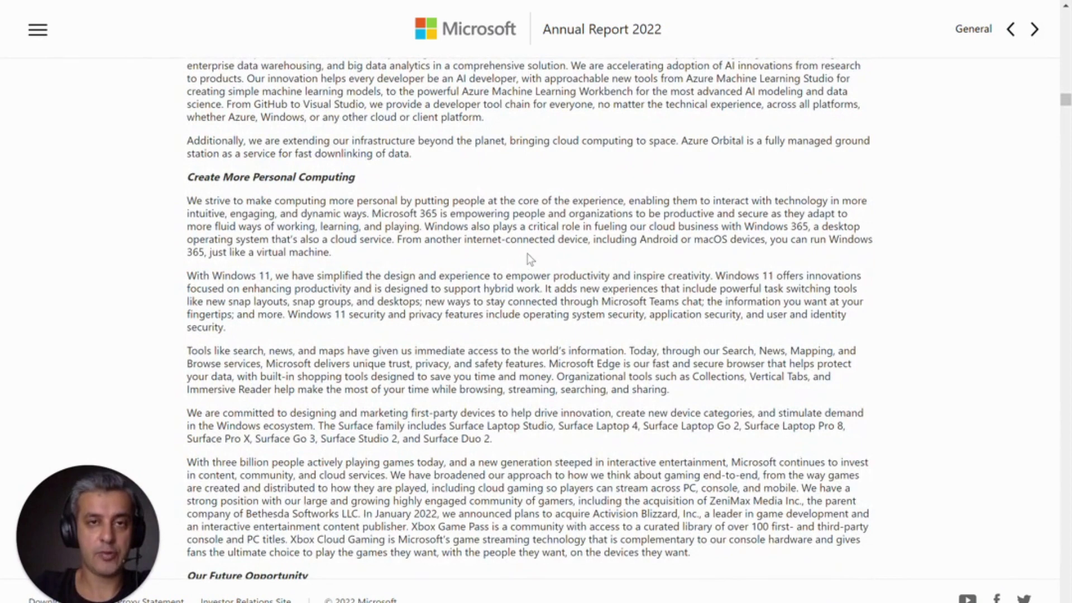
- Compare ChatGPT's Financial Review table with the annual report's segment results and Summary Results of Operations tables
key(ctrl+Tab)
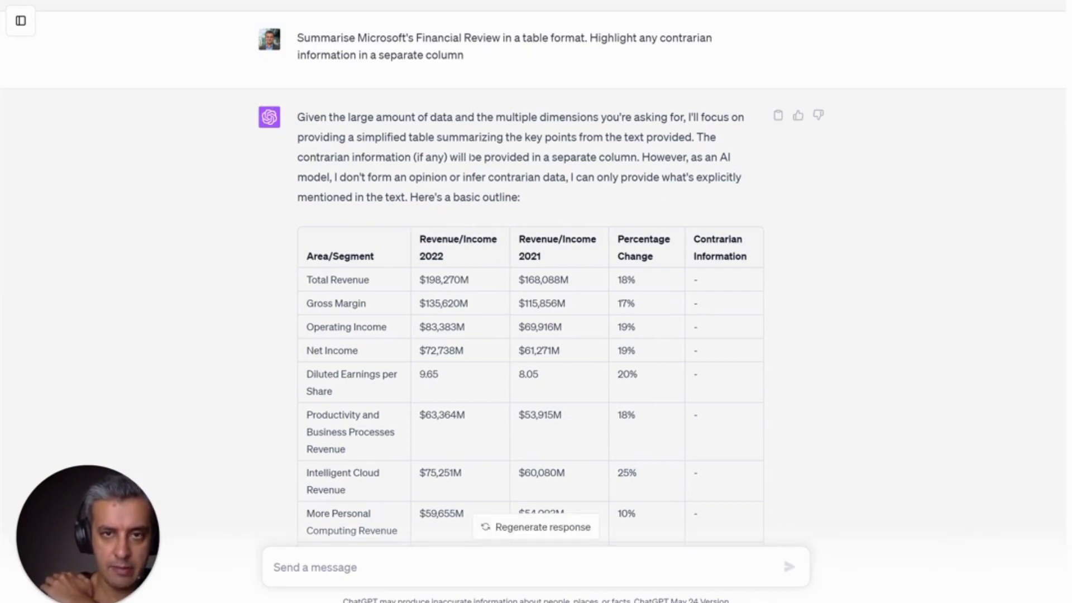
scroll(486, 222, down, 1)
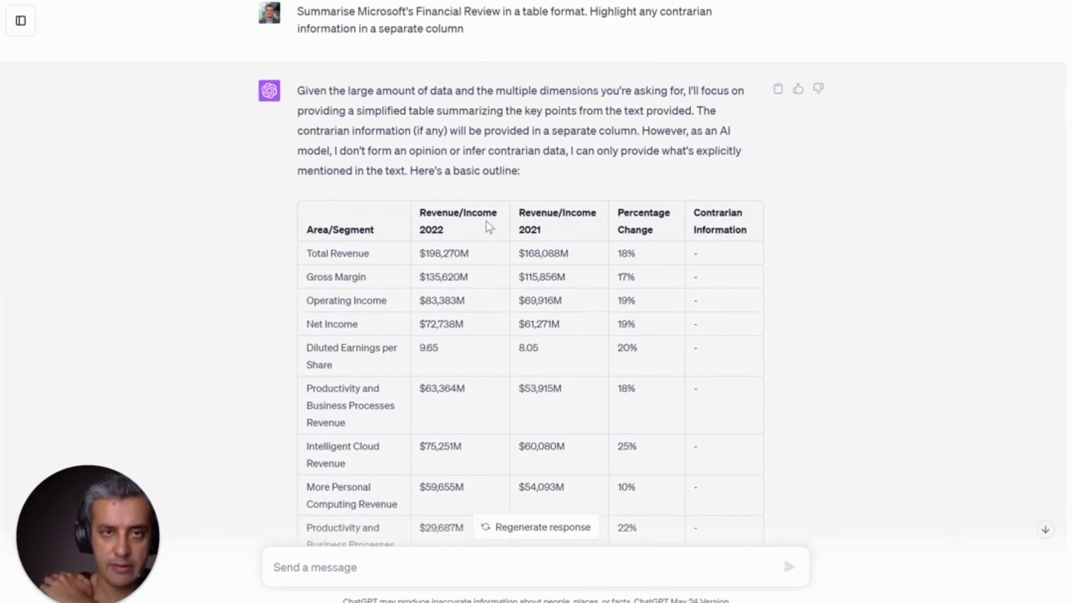
click(290, 2)
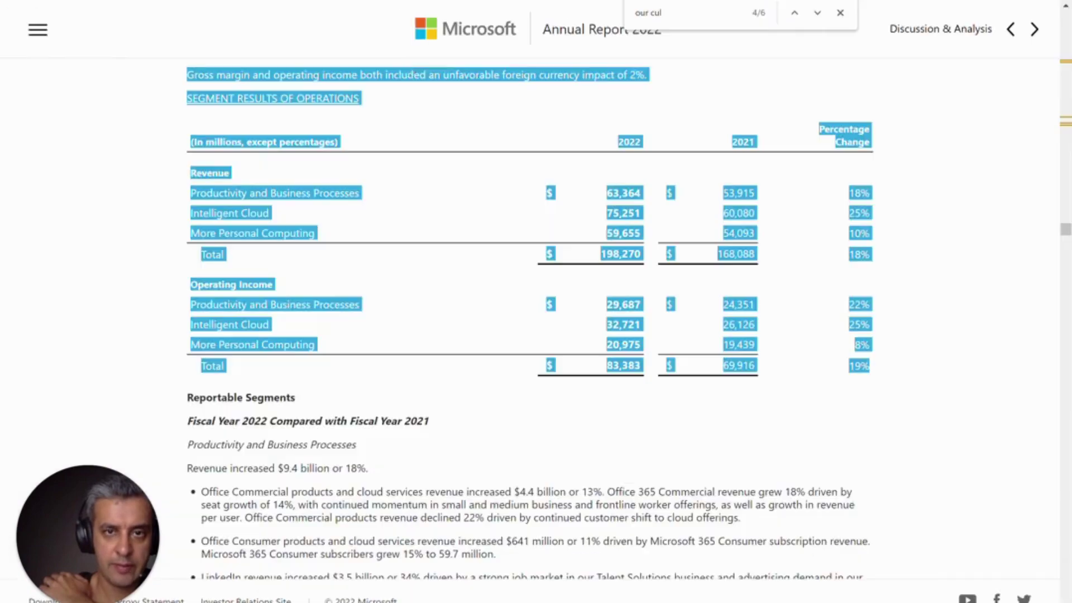
scroll(441, 290, down, 2)
click(447, 303)
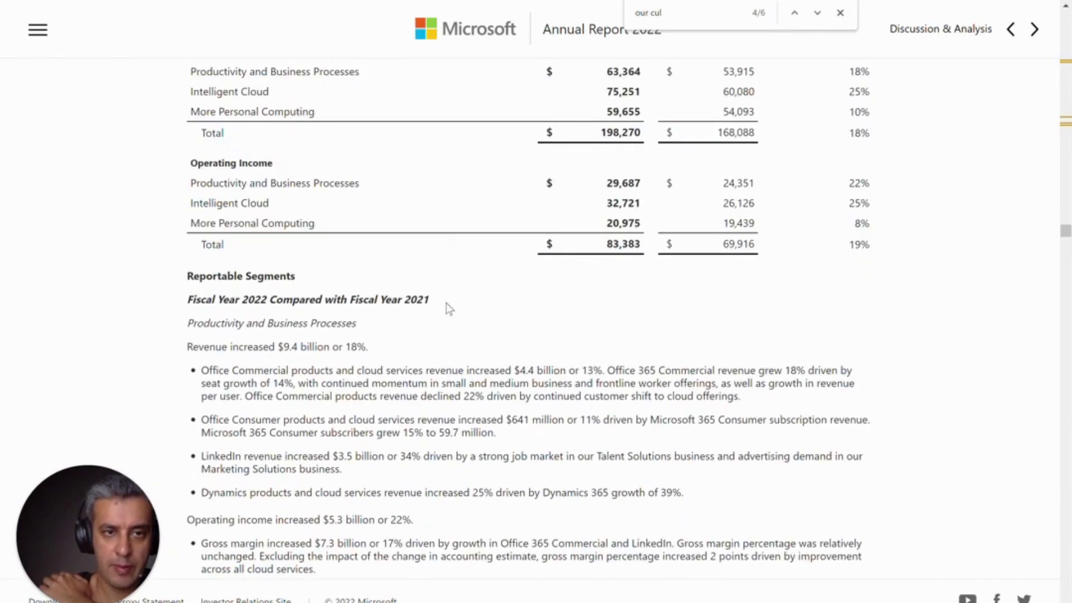
scroll(446, 302, up, 2)
scroll(447, 302, up, 10)
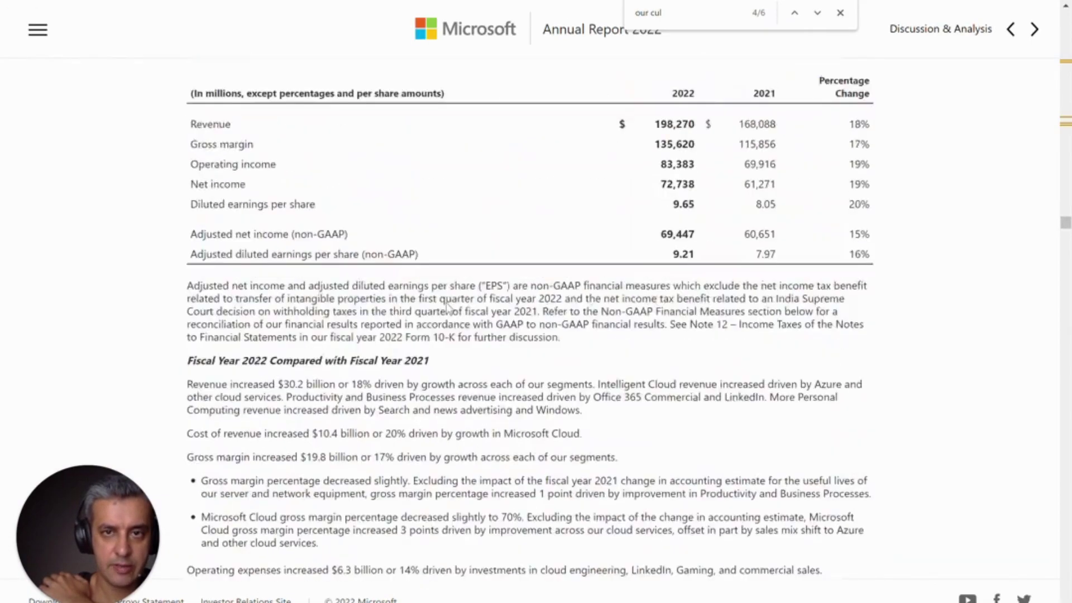
scroll(449, 307, up, 1)
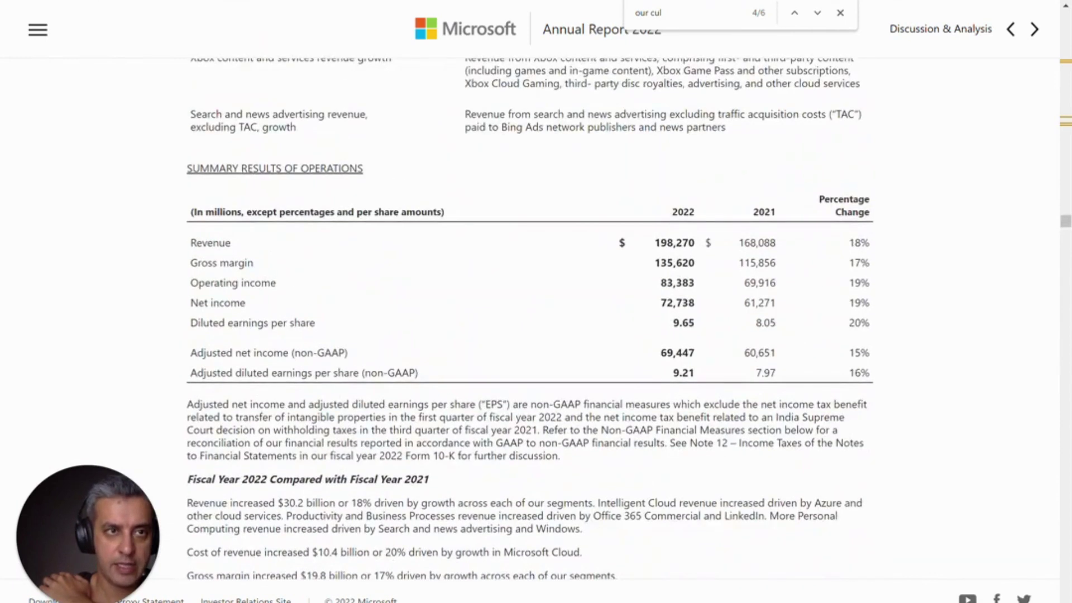
- Return to ChatGPT and review the whole Financial Review table, including the Contrarian Information column and closing note
key(alt+Tab)
scroll(407, 287, down, 2)
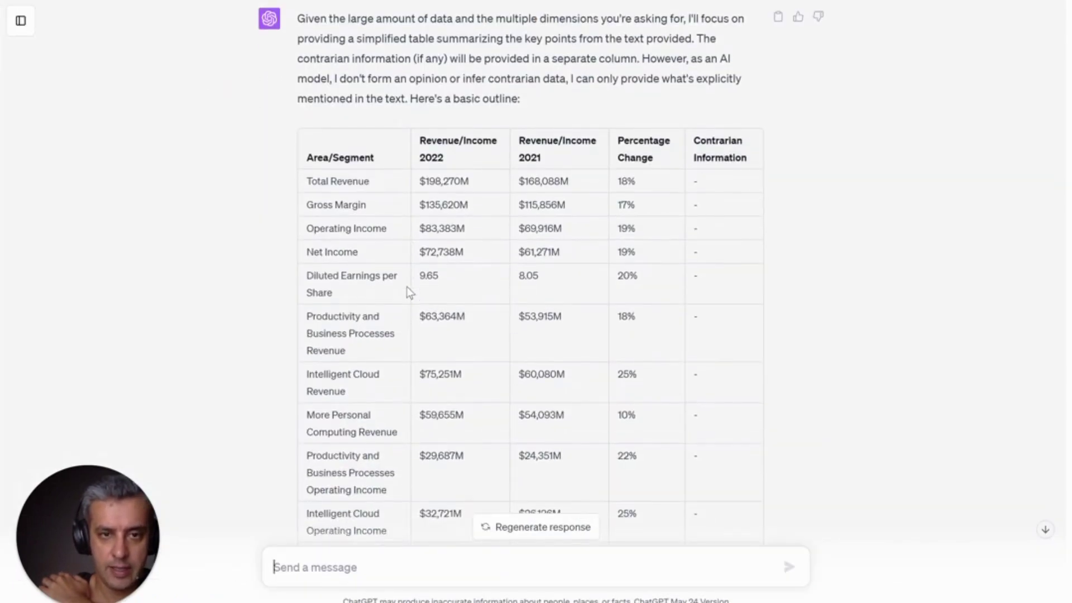
scroll(406, 287, down, 2)
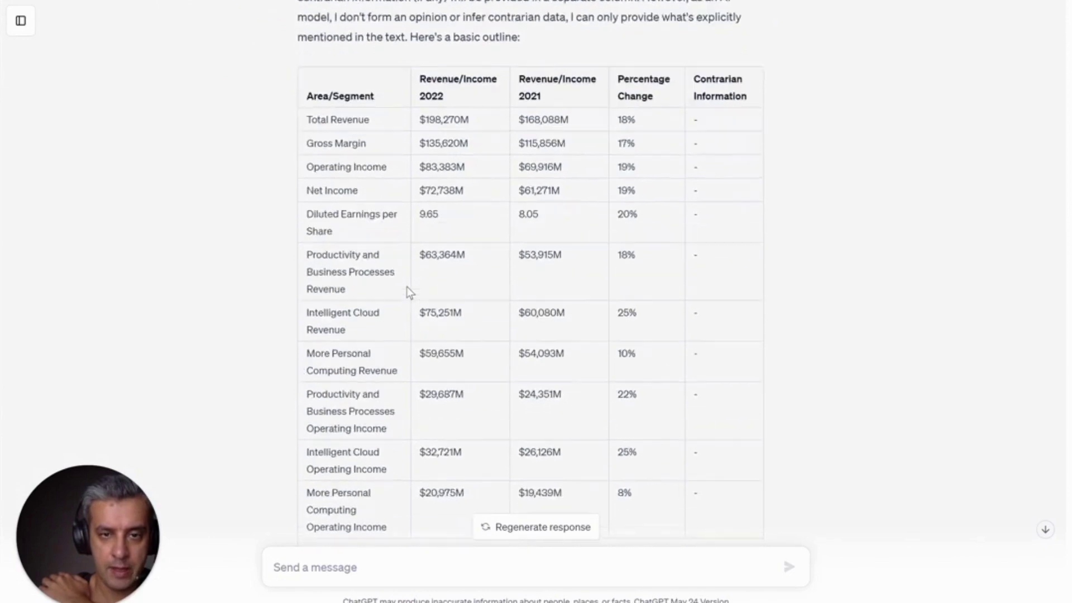
scroll(407, 287, down, 3)
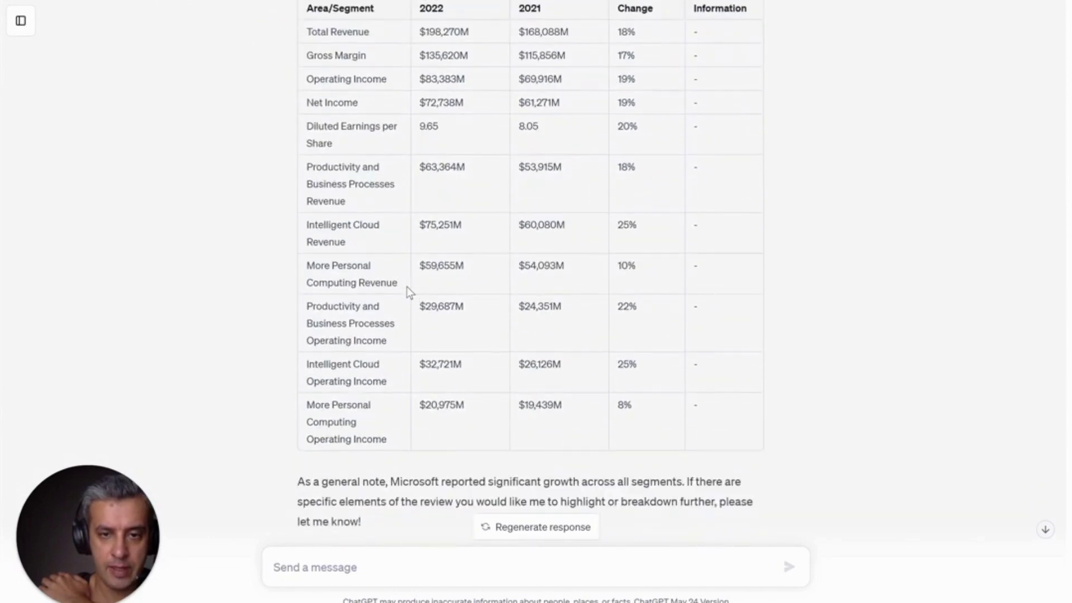
scroll(550, 278, up, 2)
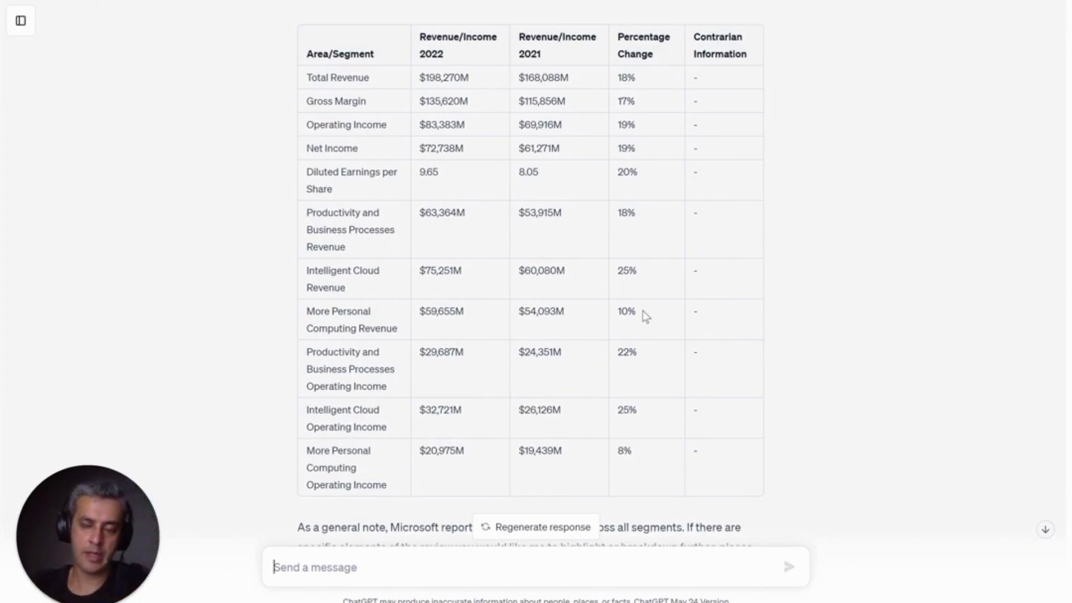
scroll(642, 310, down, 1)
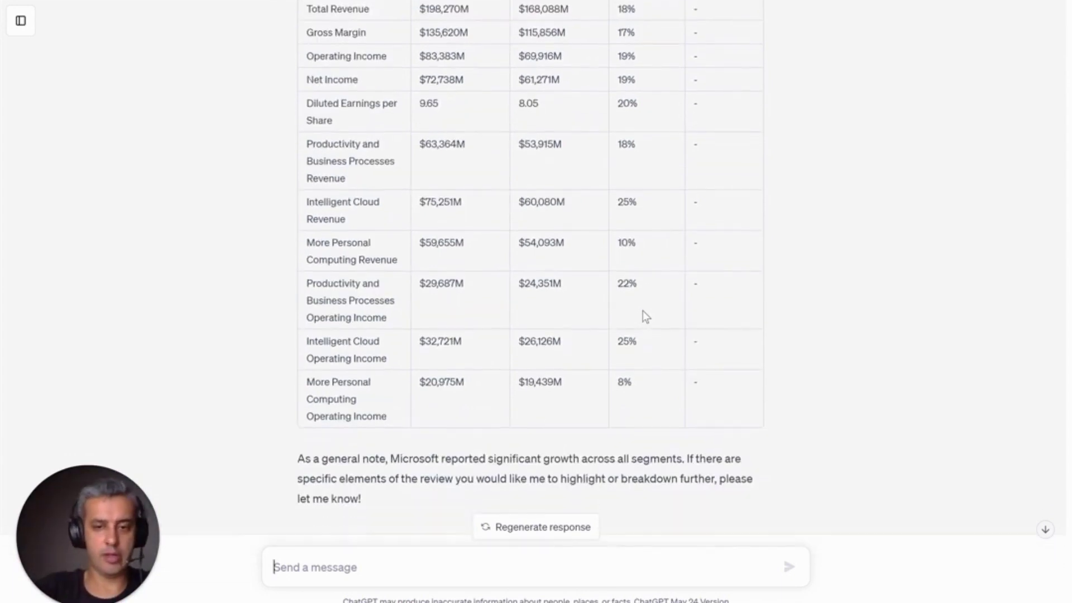
scroll(634, 288, up, 1)
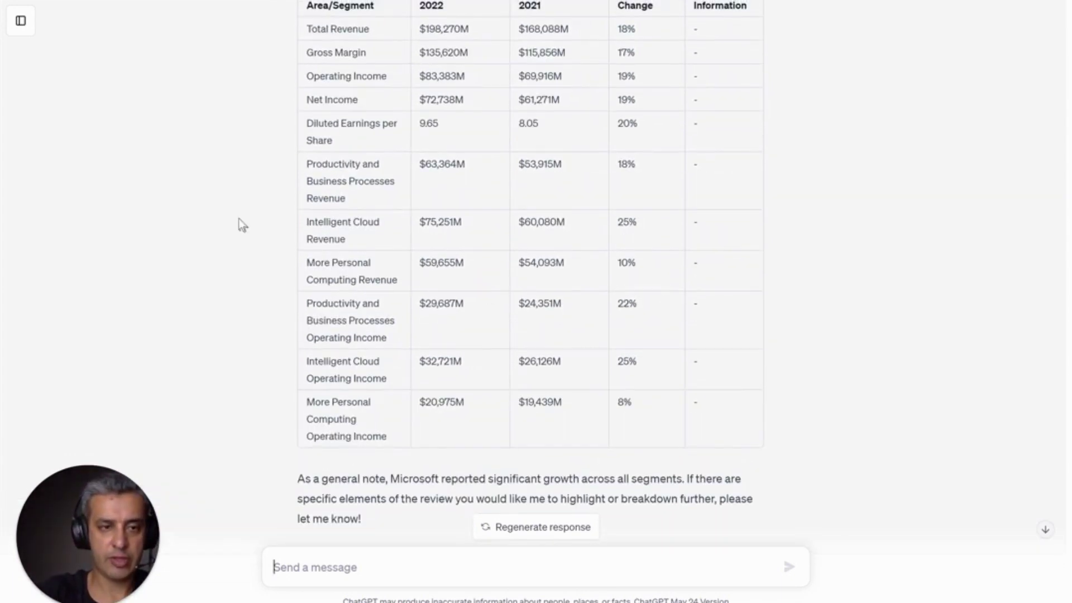
scroll(608, 87, up, 2)
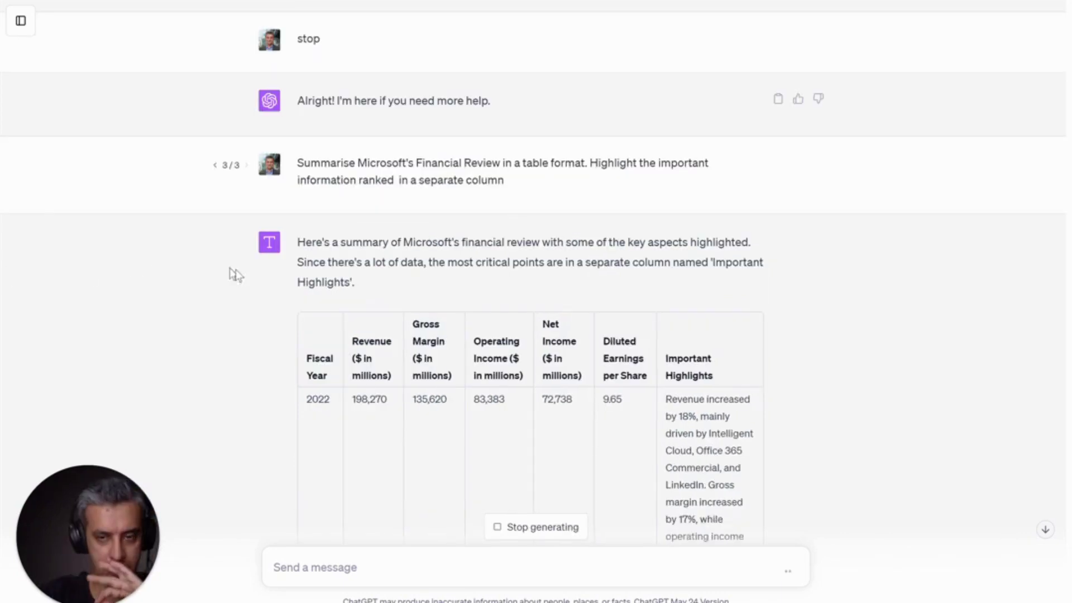
- Examine the revised financial summary by fiscal year, including its Important Highlights column and closing note
scroll(503, 279, down, 2)
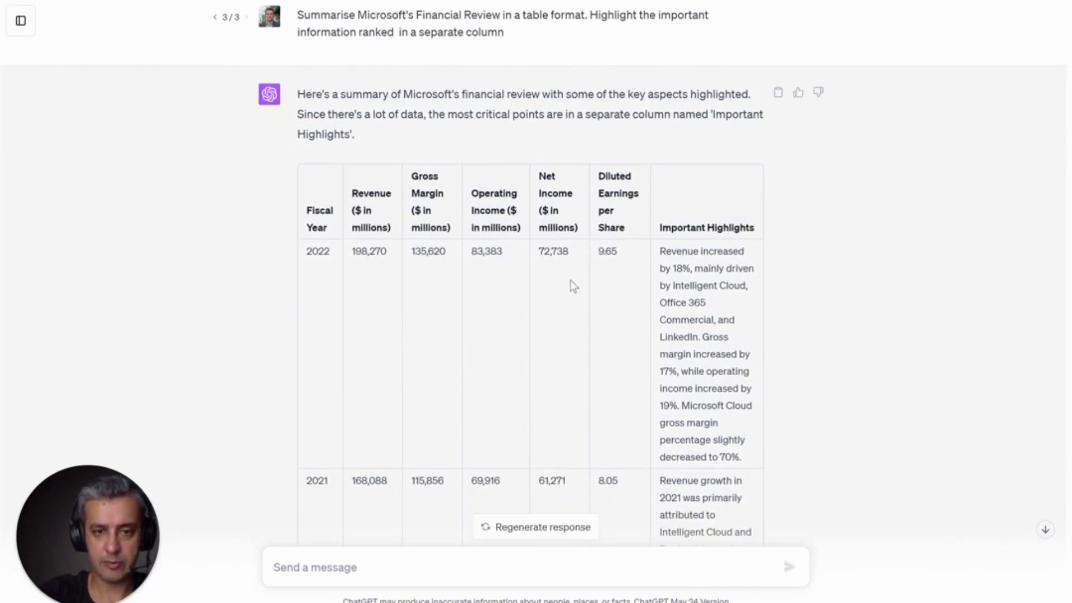
scroll(575, 283, down, 5)
scroll(577, 288, up, 4)
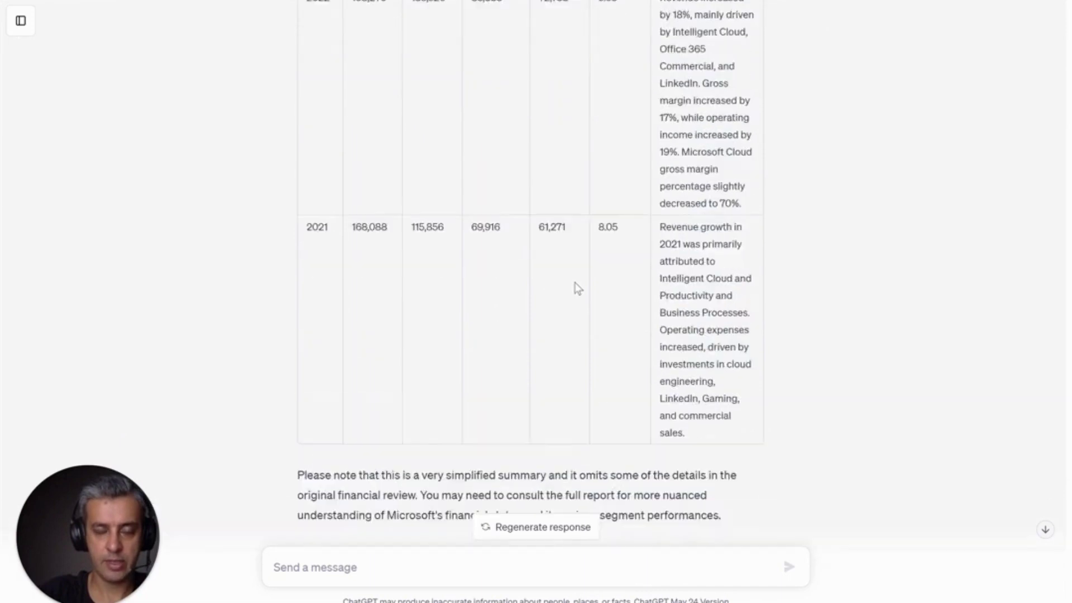